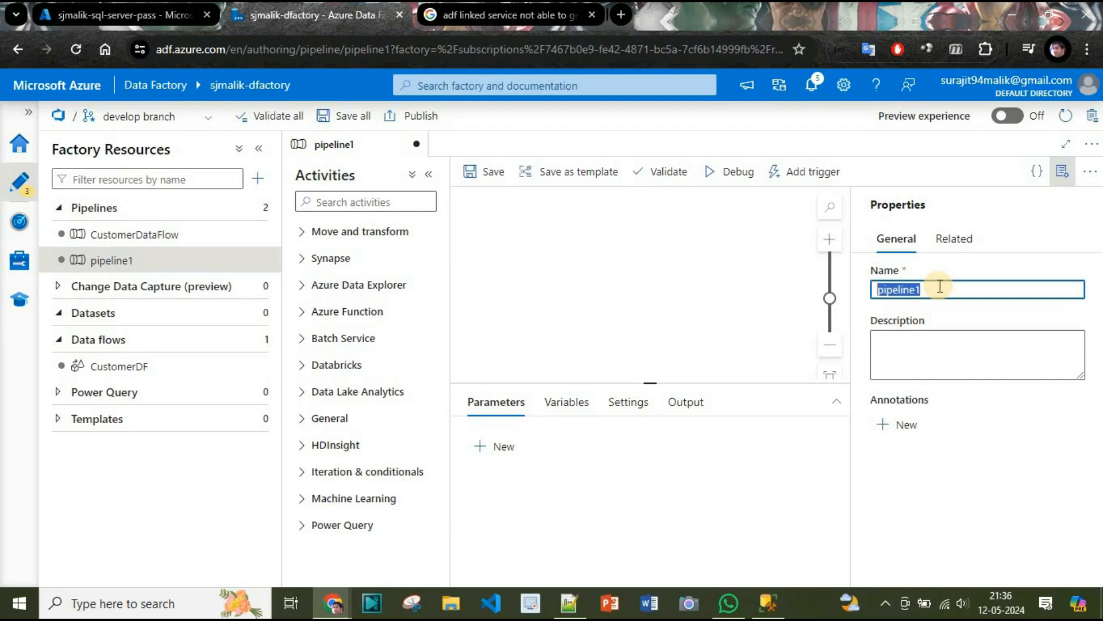
Rename the new pipeline as ExampleDataFlowV2 and close its properties.
type("ExampleDat")
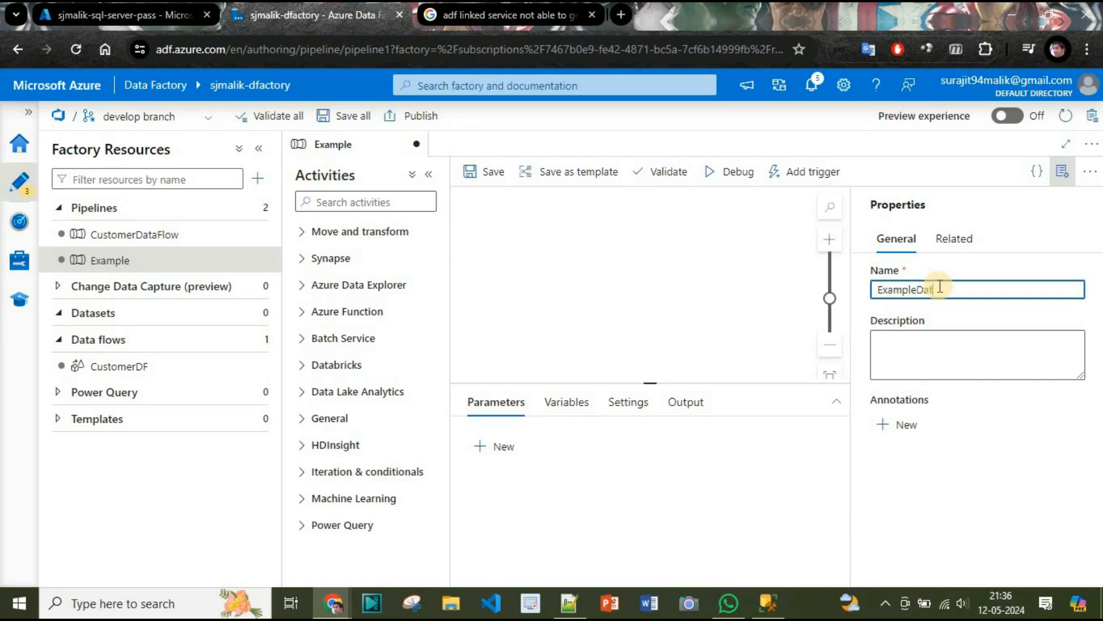
type("aFlowV2")
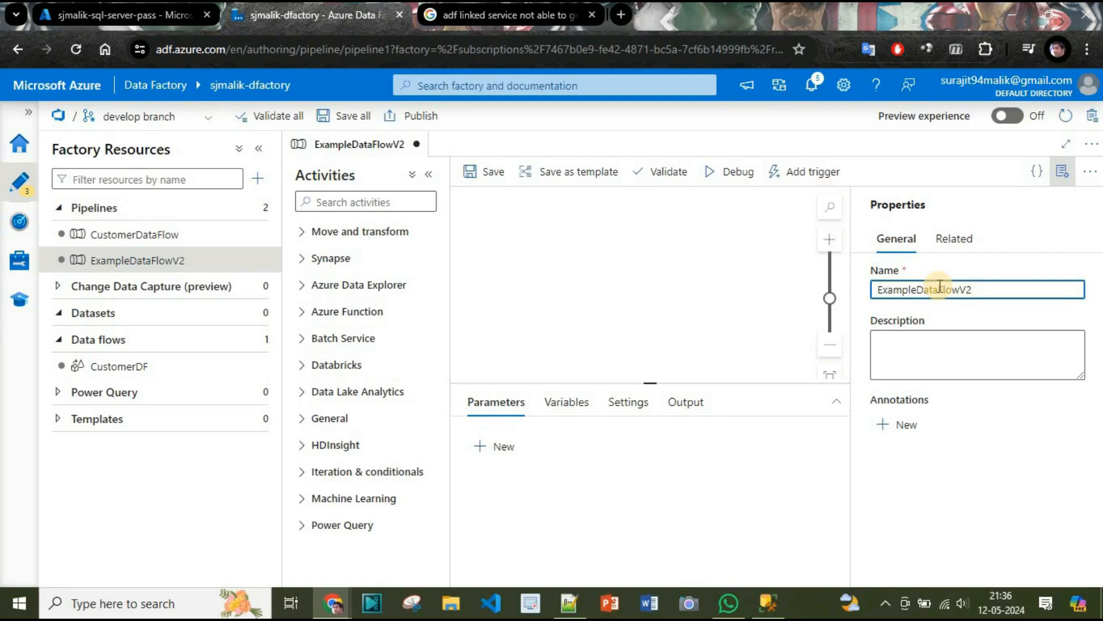
left_click(1061, 175)
Find the Data flow activity by searching for "data" and add it to the pipeline canvas.
left_click(351, 204)
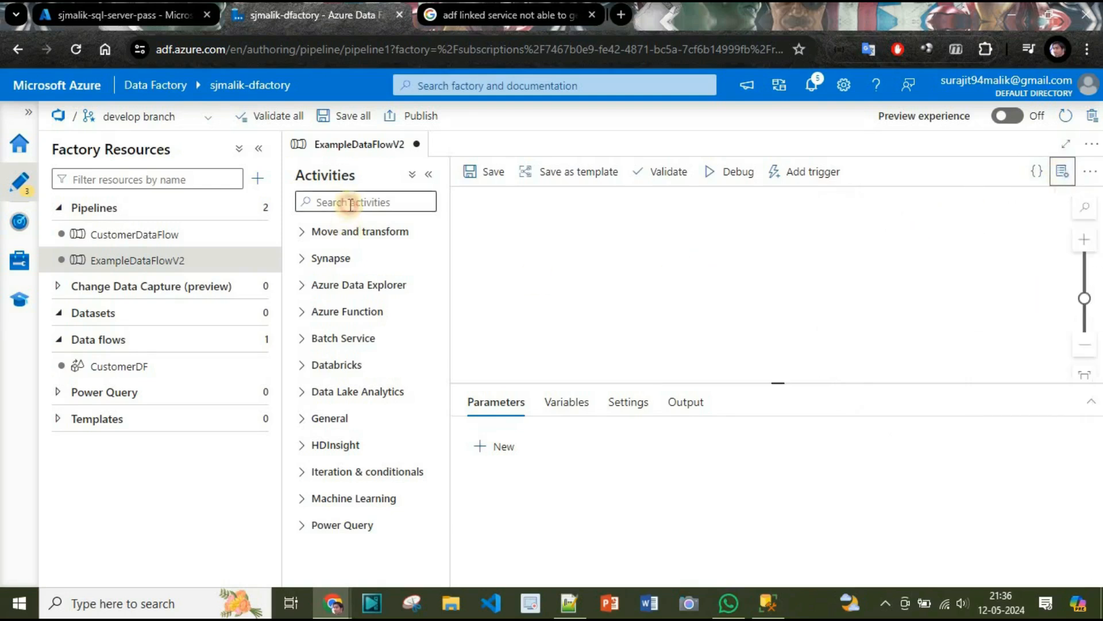
type("data")
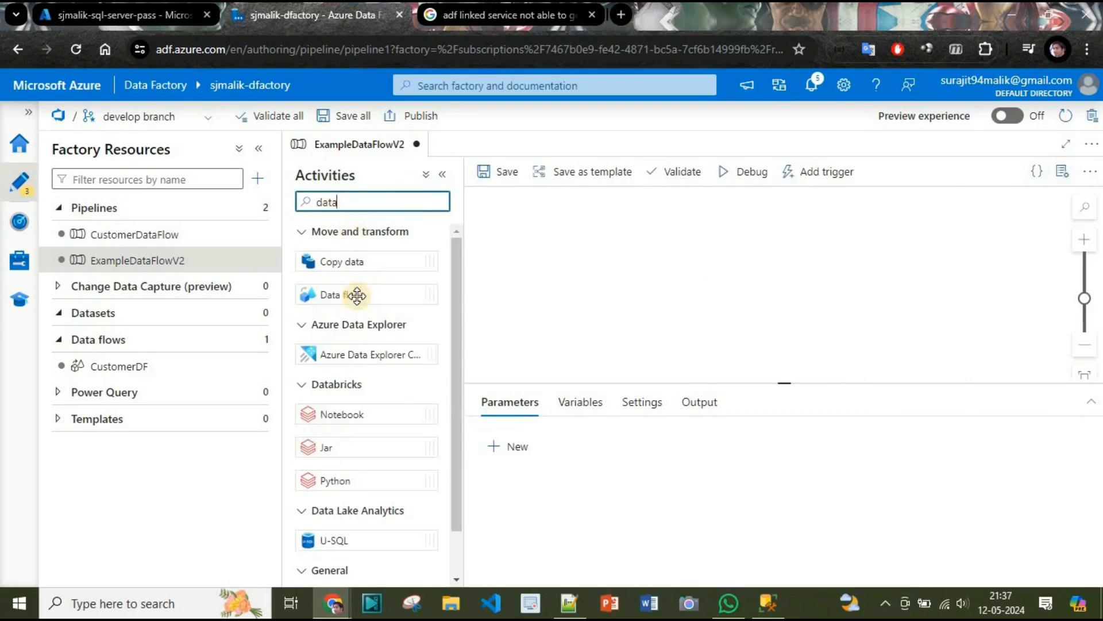
left_click_drag(357, 296, 569, 291)
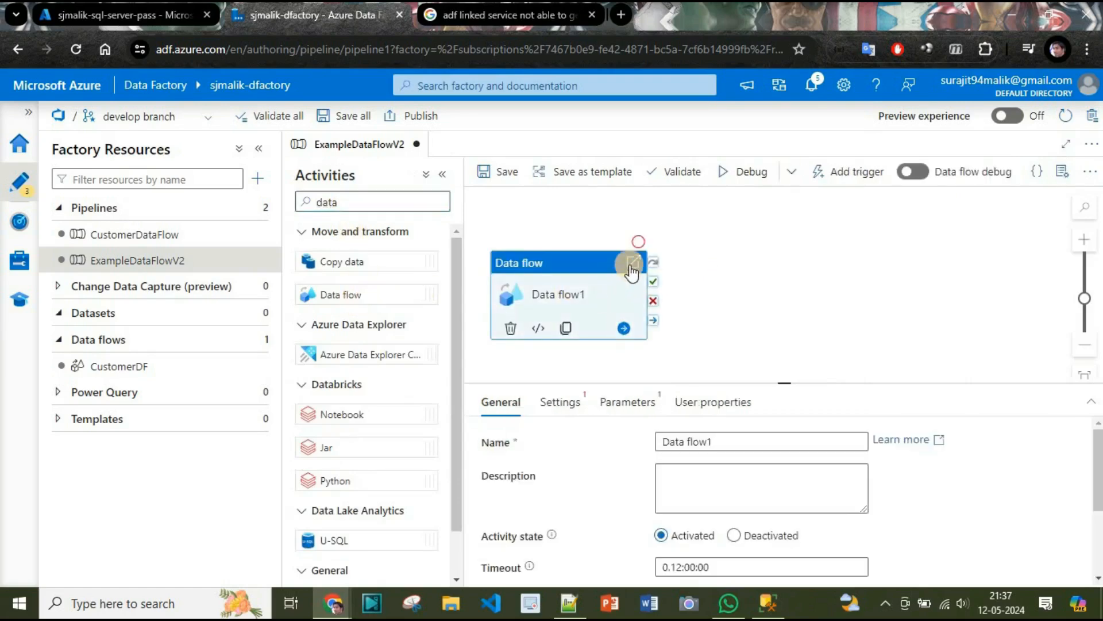
Create a new data flow from the settings of the pipeline's Data flow activity.
left_click(564, 403)
left_click(770, 445)
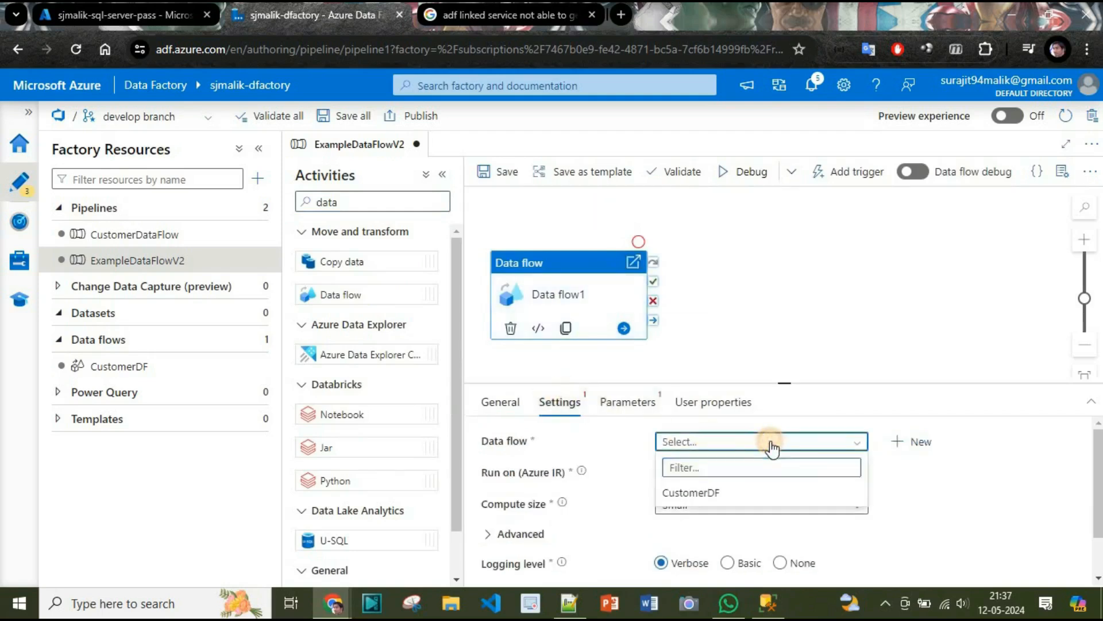
left_click(771, 445)
left_click(900, 442)
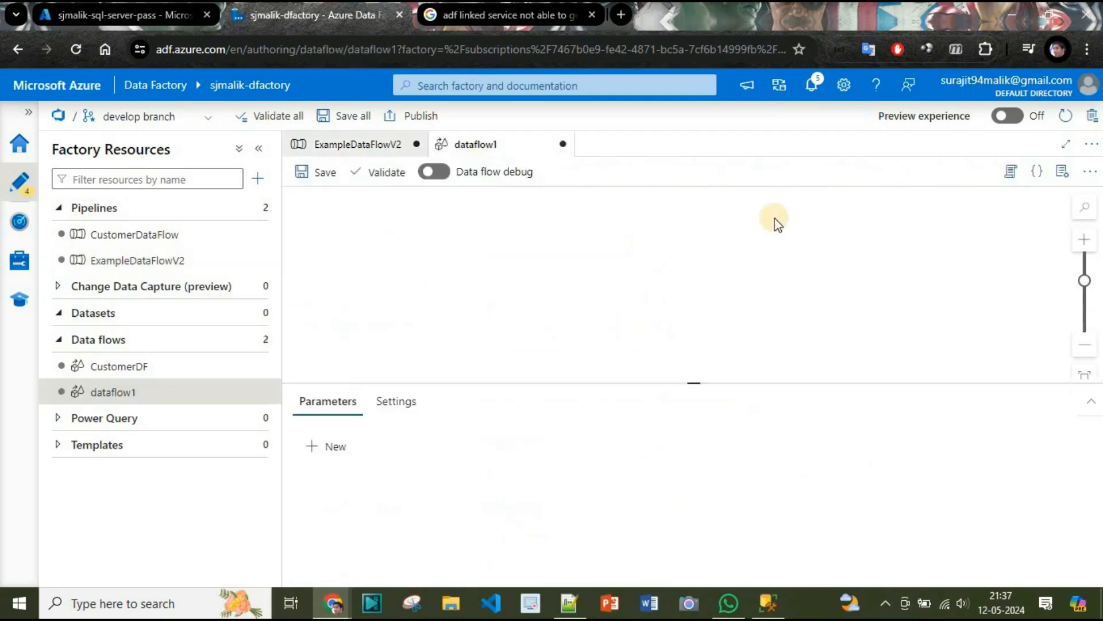
Rename the new data flow as ProductDF.
left_click(949, 288)
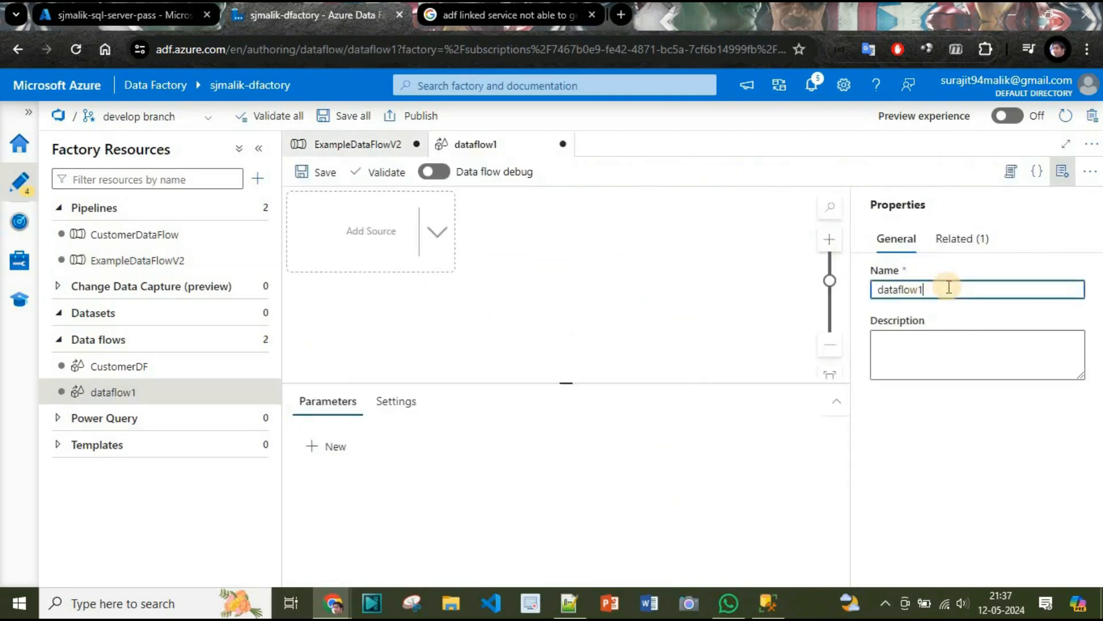
double_click(949, 288)
type("ProductDF")
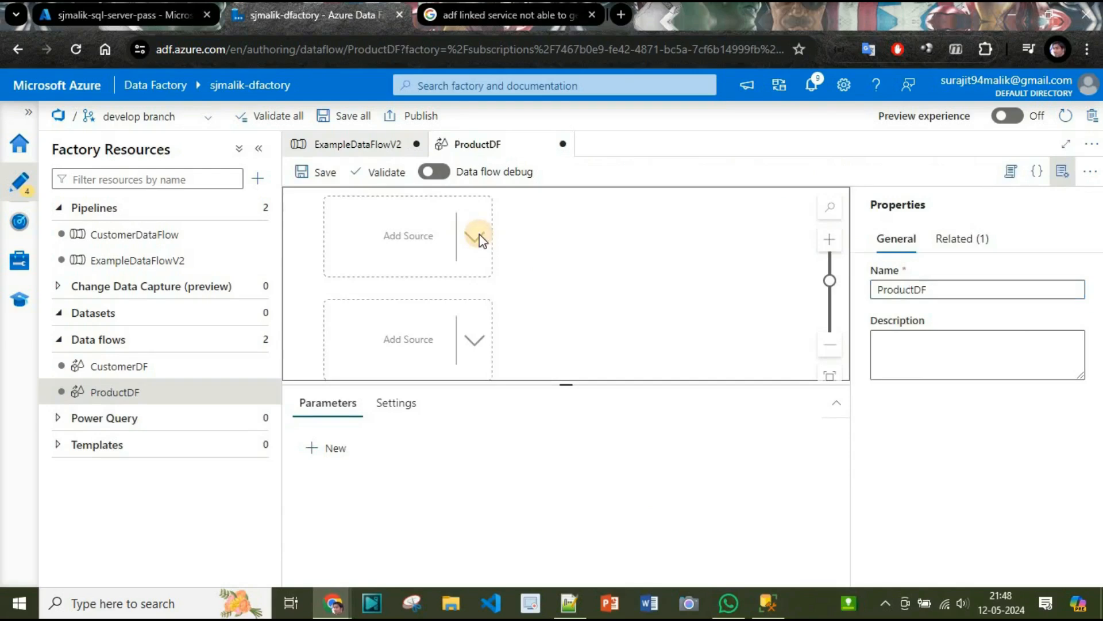
Add a source to the ProductDF data flow.
left_click(481, 240)
left_click(523, 247)
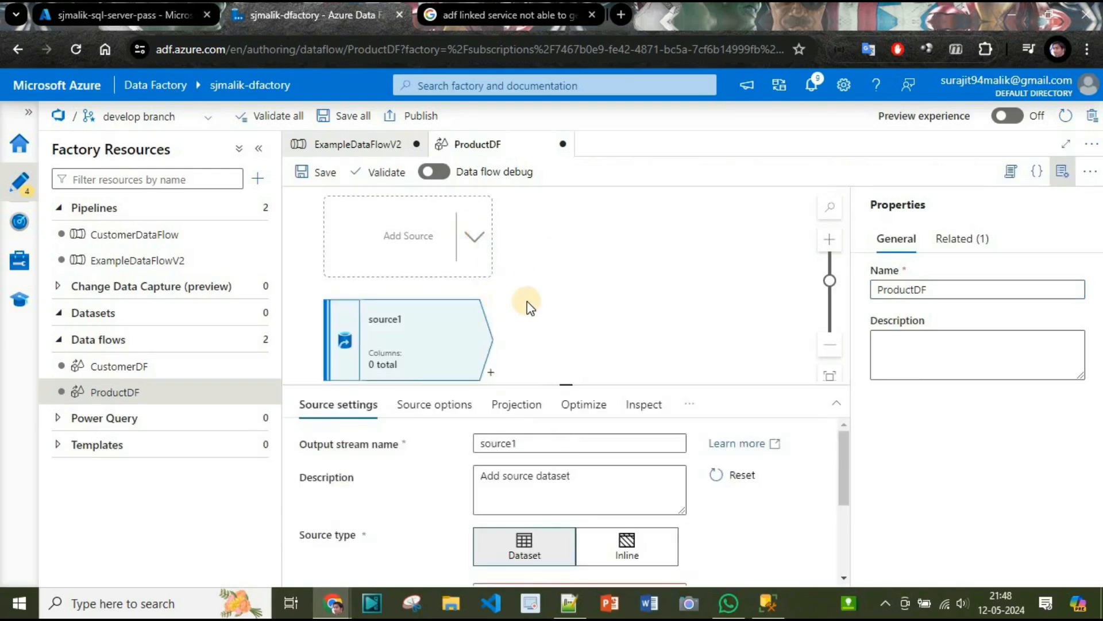
mouse_move(586, 317)
left_mouse_down()
mouse_move(591, 233)
mouse_move(568, 343)
mouse_move(597, 231)
mouse_move(569, 305)
left_mouse_up()
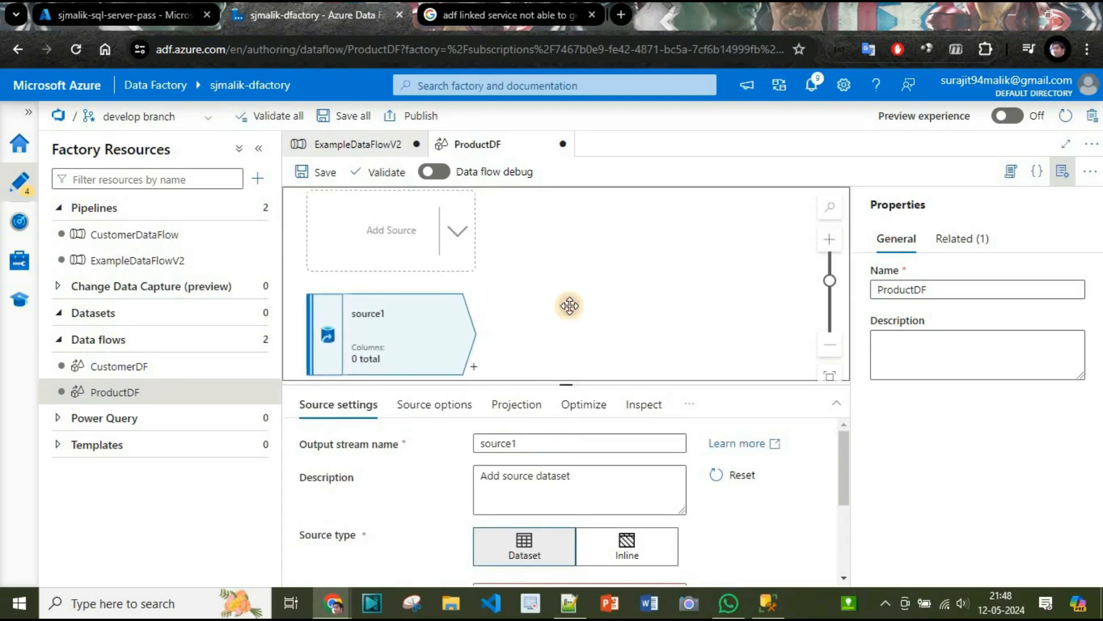
Set the new source's output stream name to SourceCustomer.
left_click(593, 441)
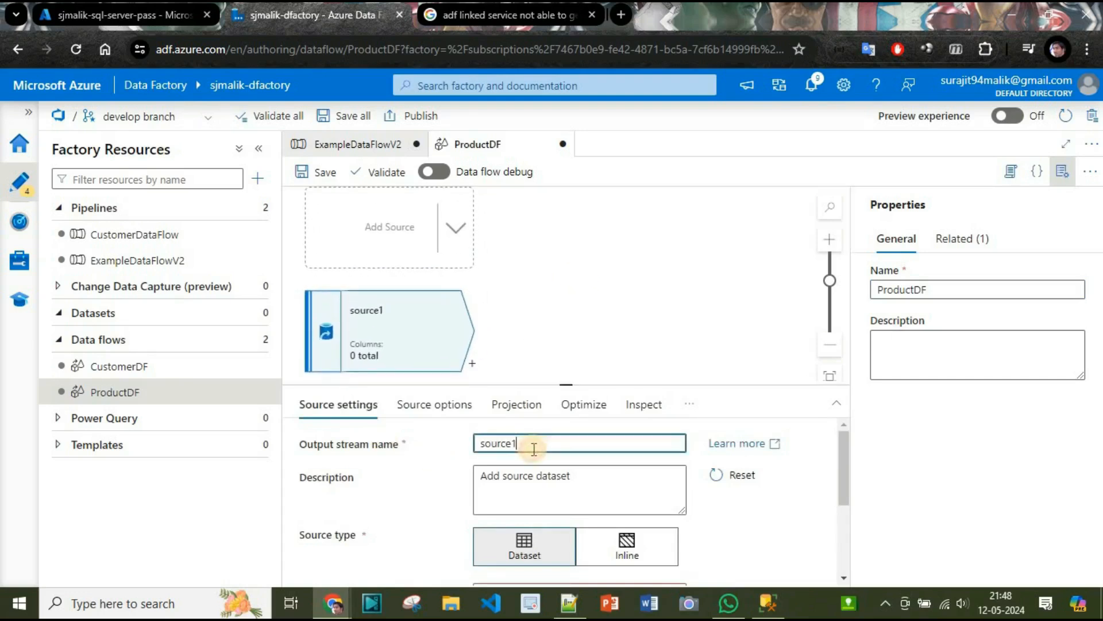
double_click(534, 449)
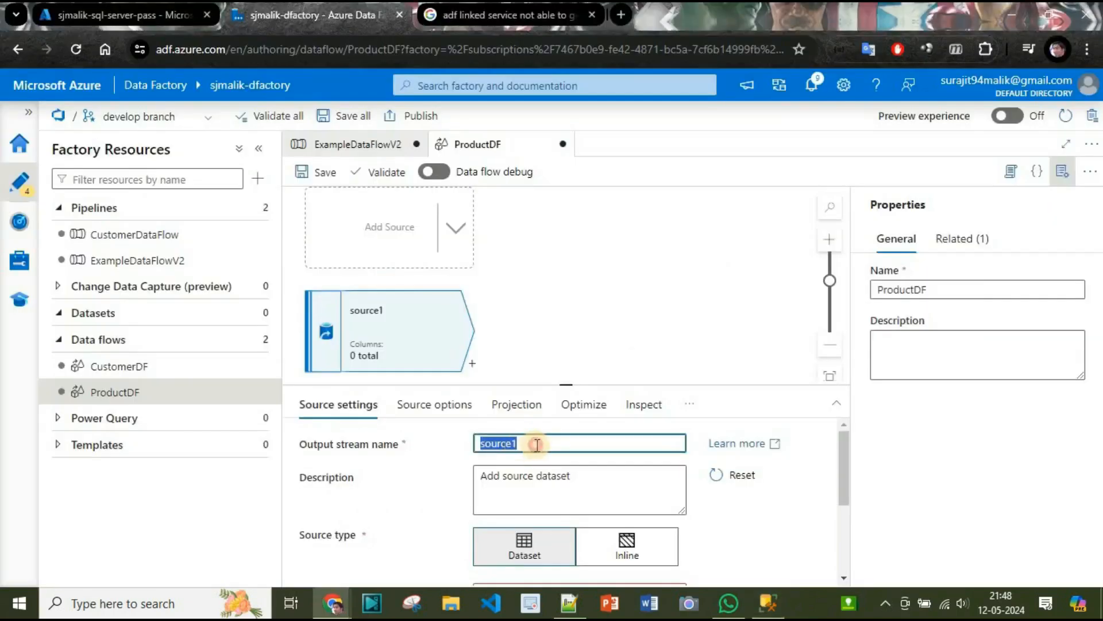
left_click(537, 444)
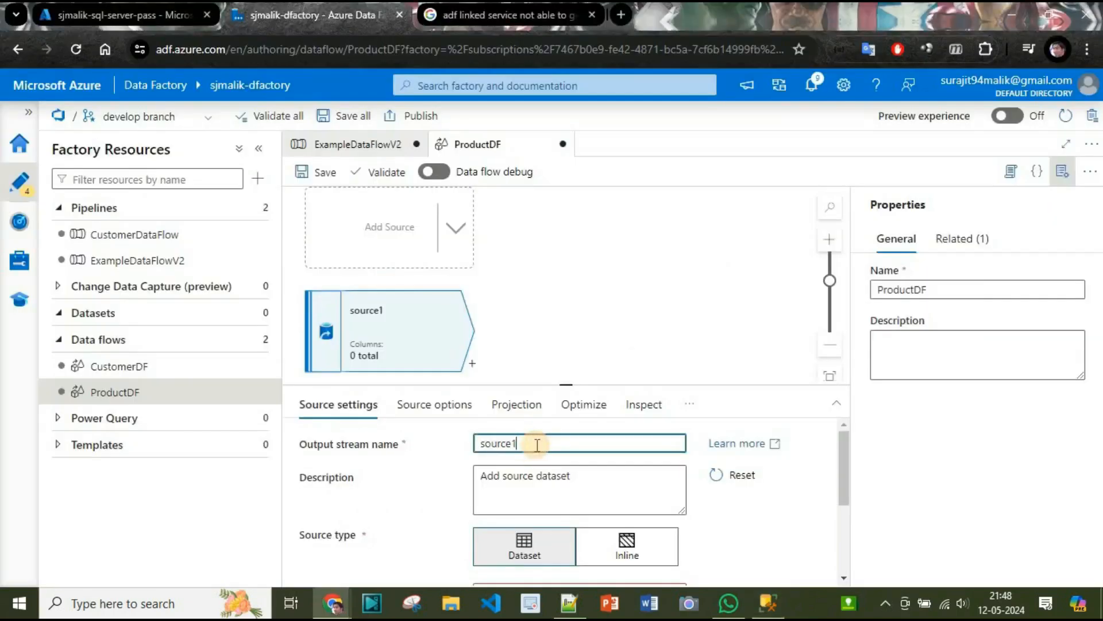
double_click(536, 444)
type("S")
Start a new dataset for the SourceCustomer source with Azure SQL Database as its data store.
left_click_drag(836, 481, 831, 518)
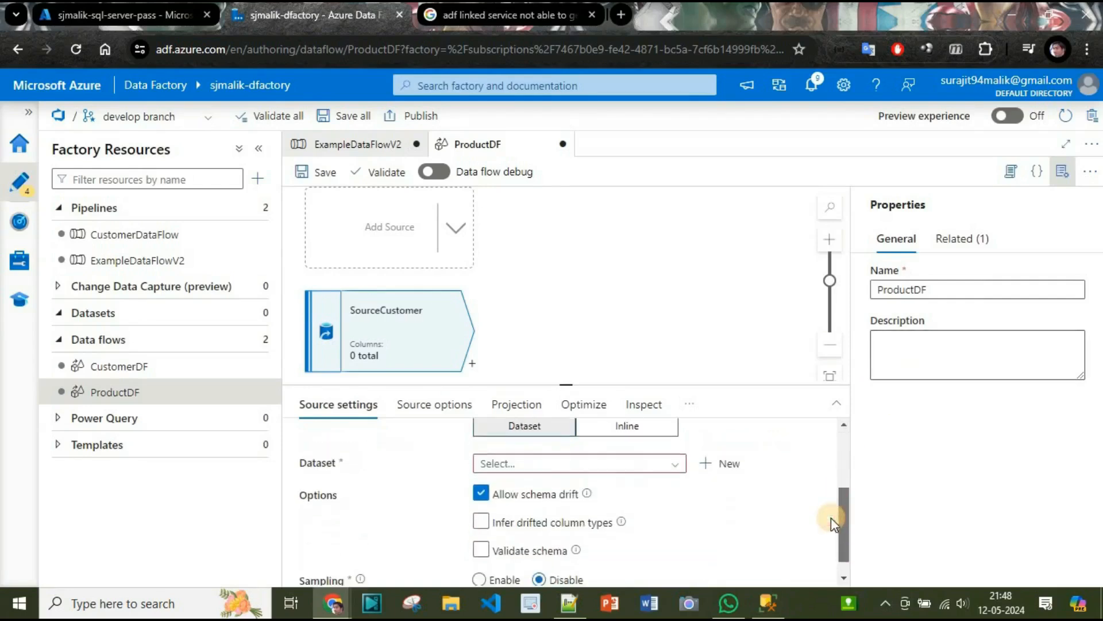
left_click(721, 466)
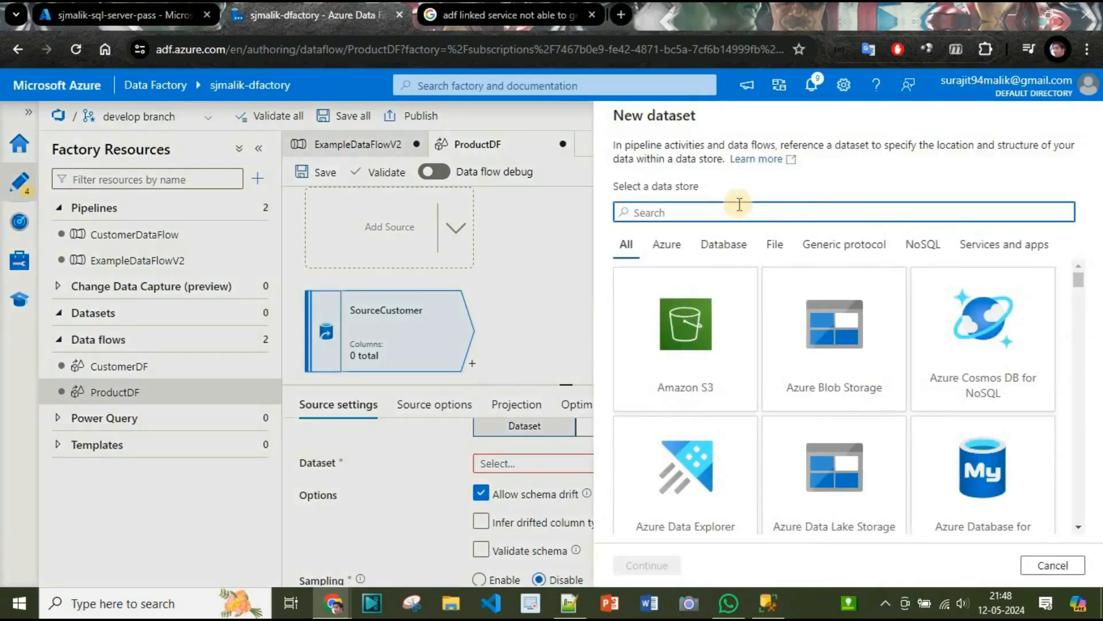
type("Azure SQL")
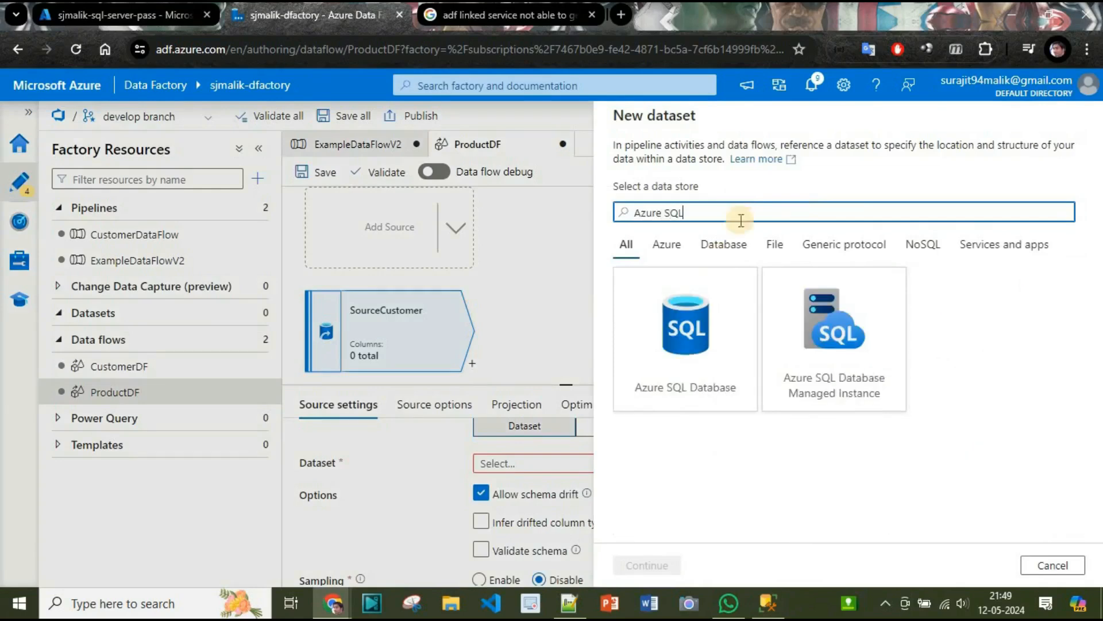
left_click(726, 321)
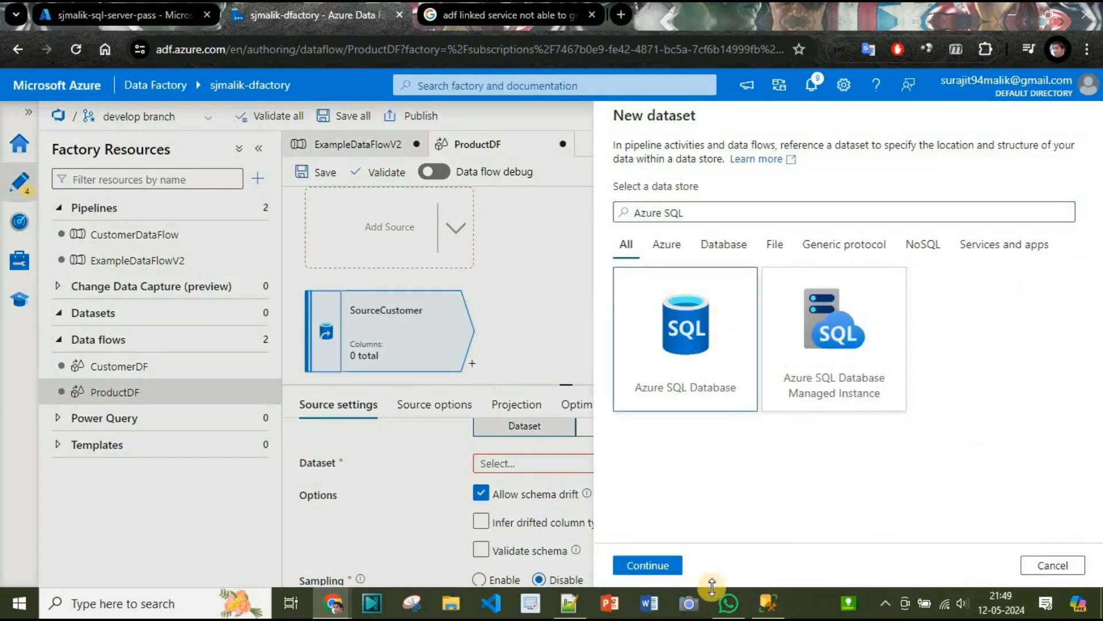
left_click(647, 565)
Create the dataset as AzureSqlTableCustomer with linked service Sjmalik_SQL_Server_DB, table dbo.Customers and the schema imported from the connection/store.
left_click(724, 170)
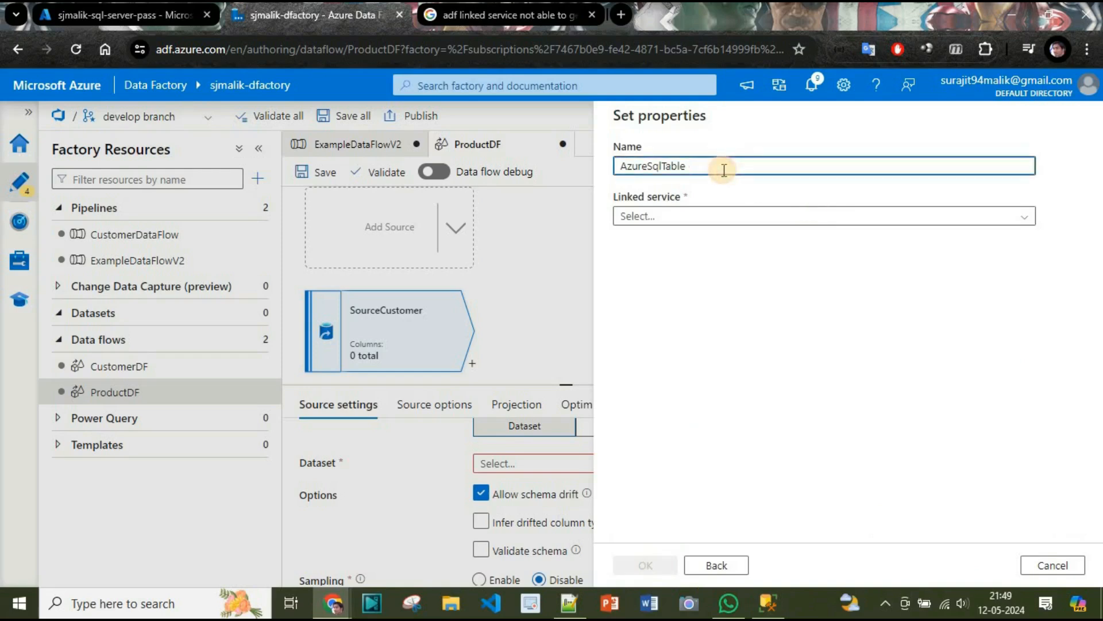
type("Customer")
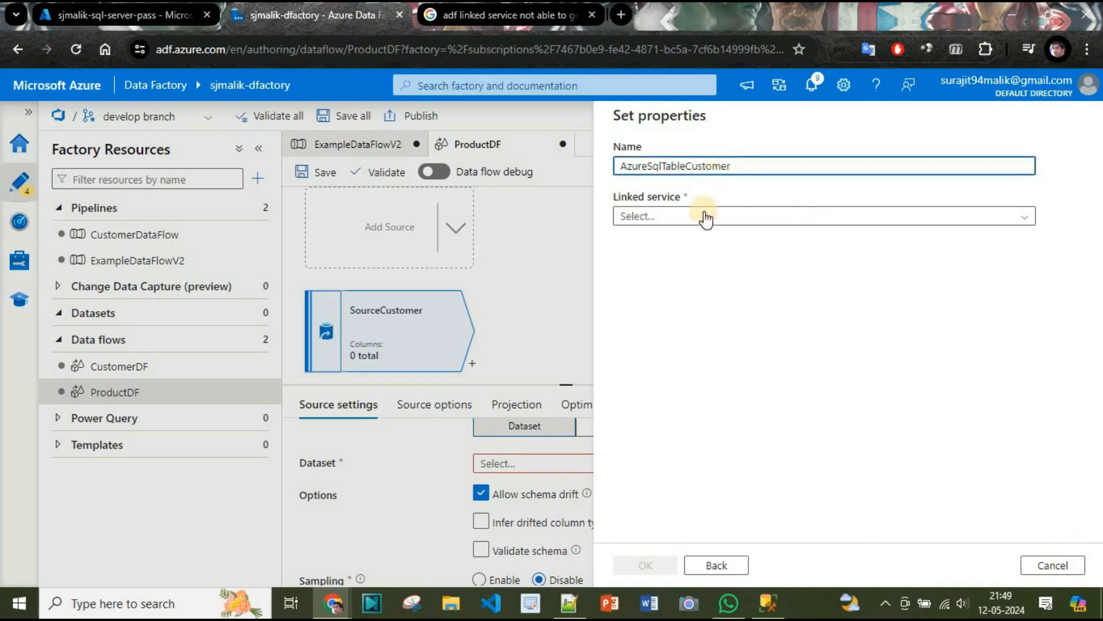
left_click(702, 216)
left_click(698, 293)
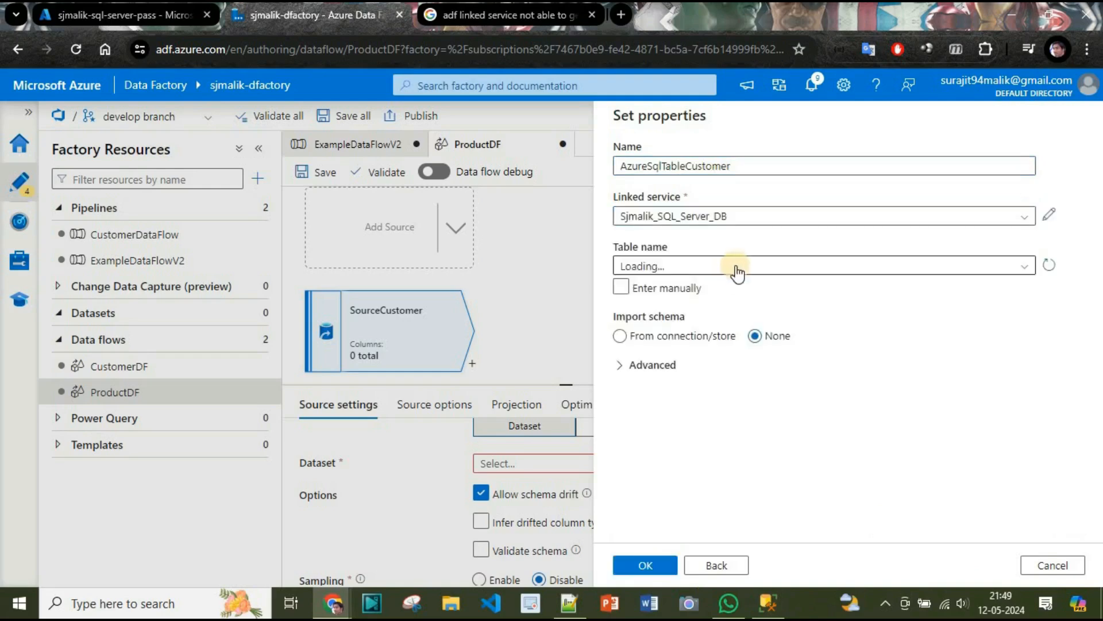
left_click(695, 271)
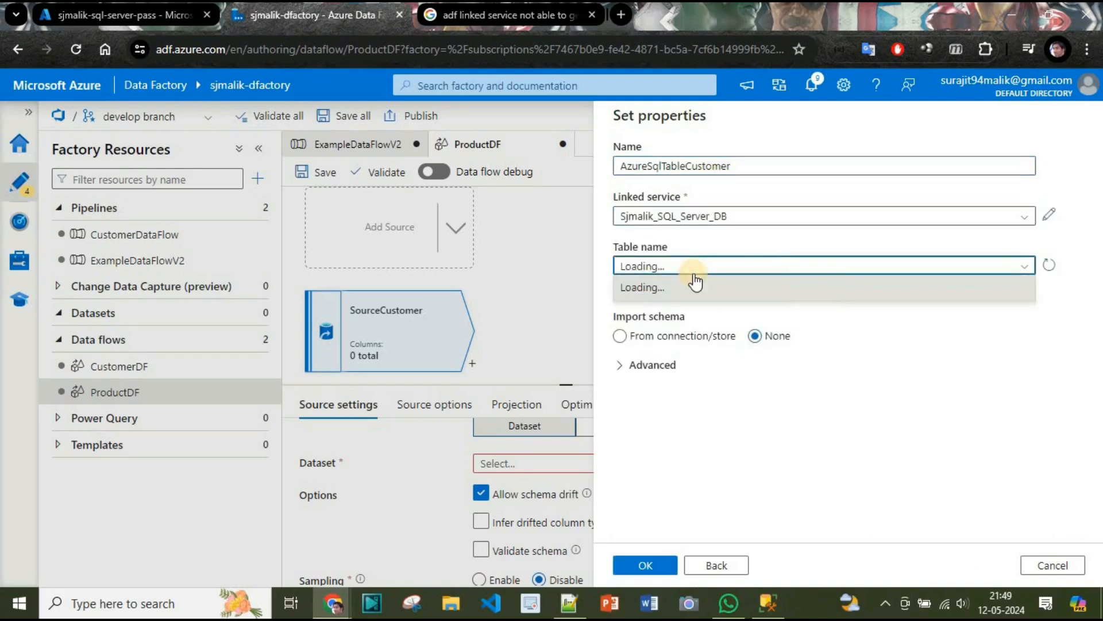
left_click(660, 287)
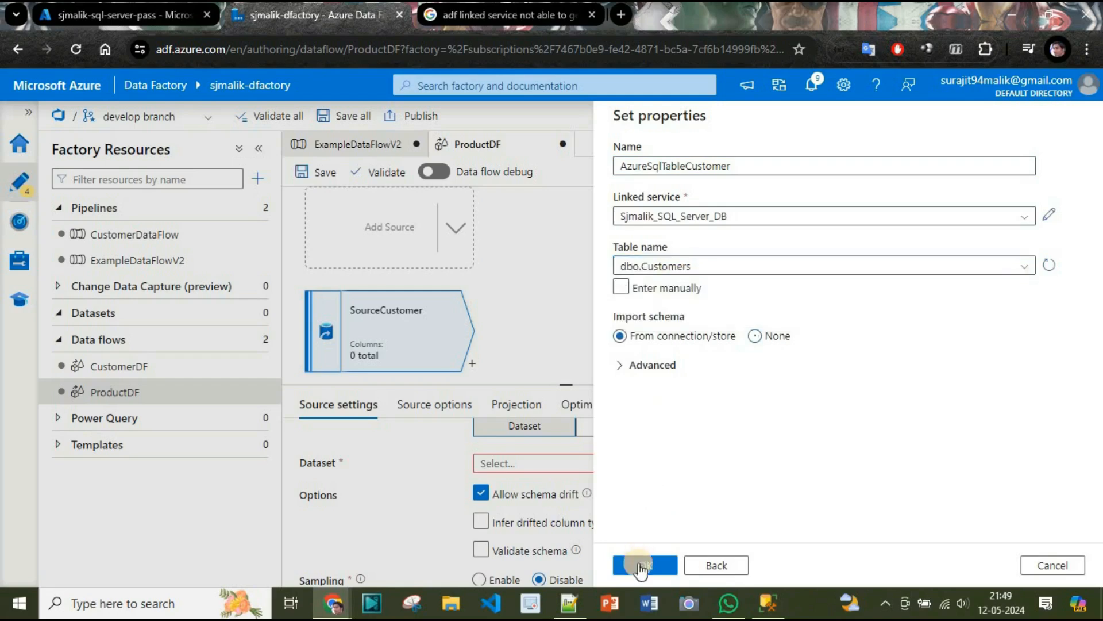
left_click(641, 569)
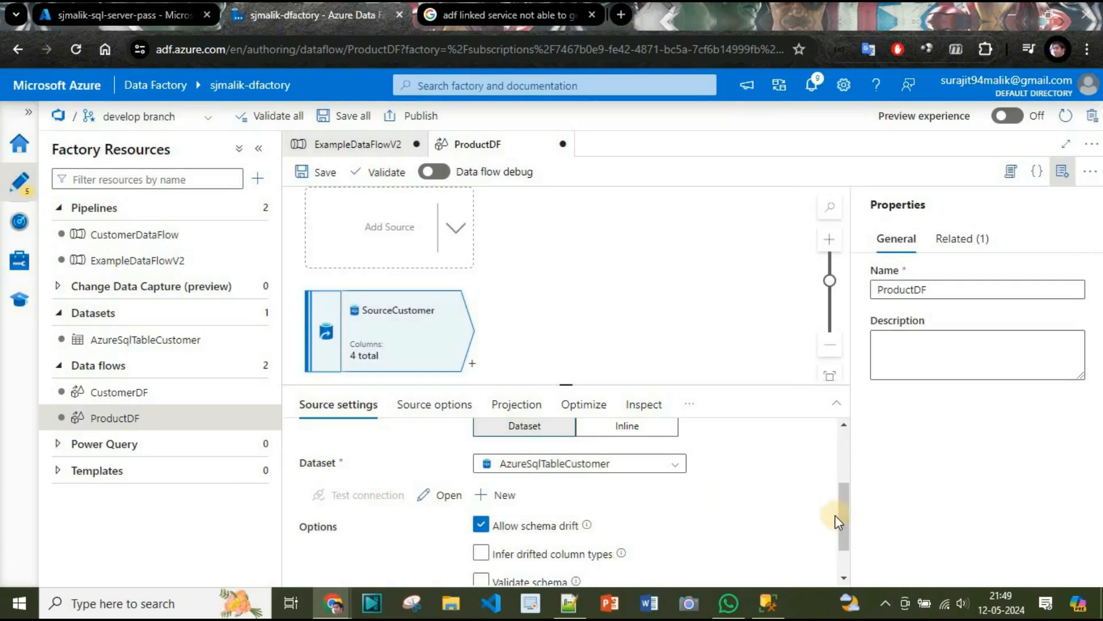
Review SourceCustomer's settings and projection, and compare its columns with those of the dbo.Customers table in SQL Server Management Studio.
scroll(840, 515, "up", 3)
scroll(837, 509, "down", 4)
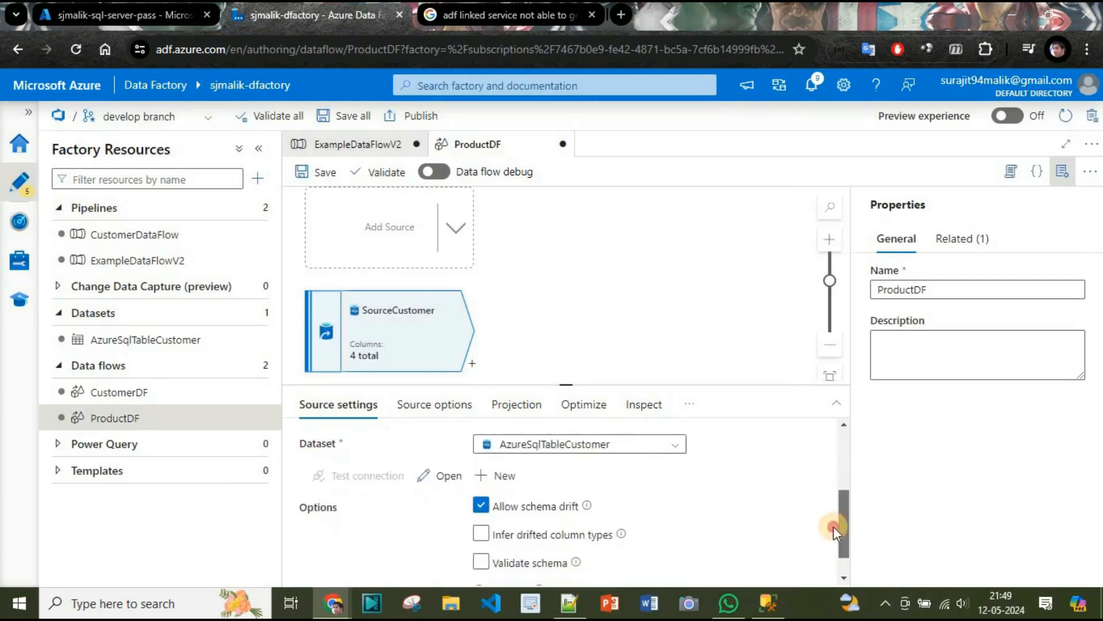
scroll(833, 520, "up", 4)
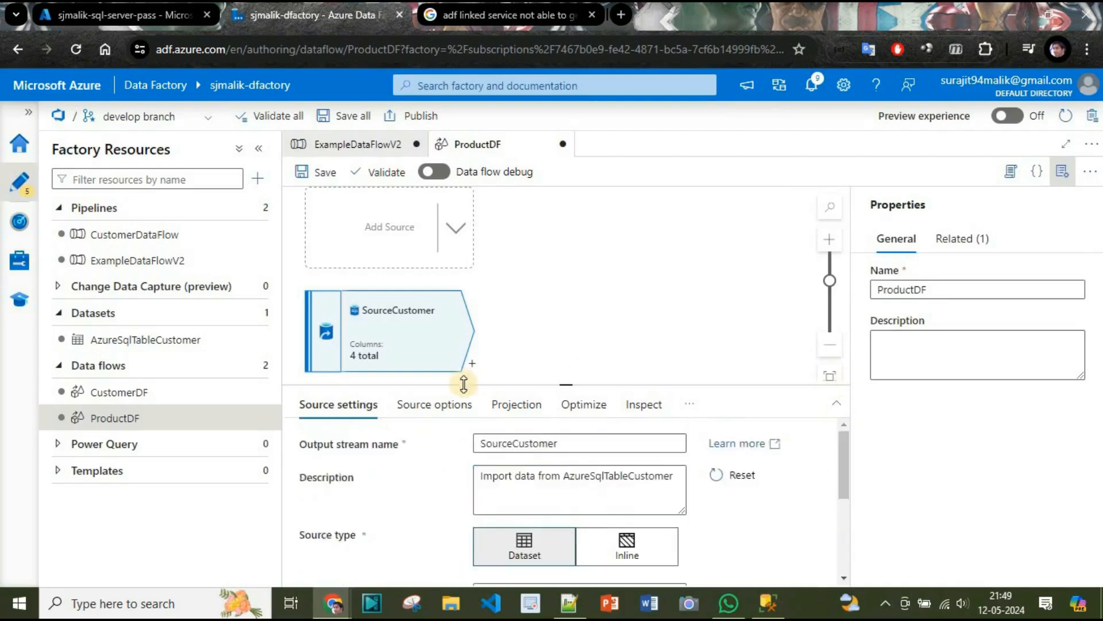
left_click(441, 405)
left_click(504, 415)
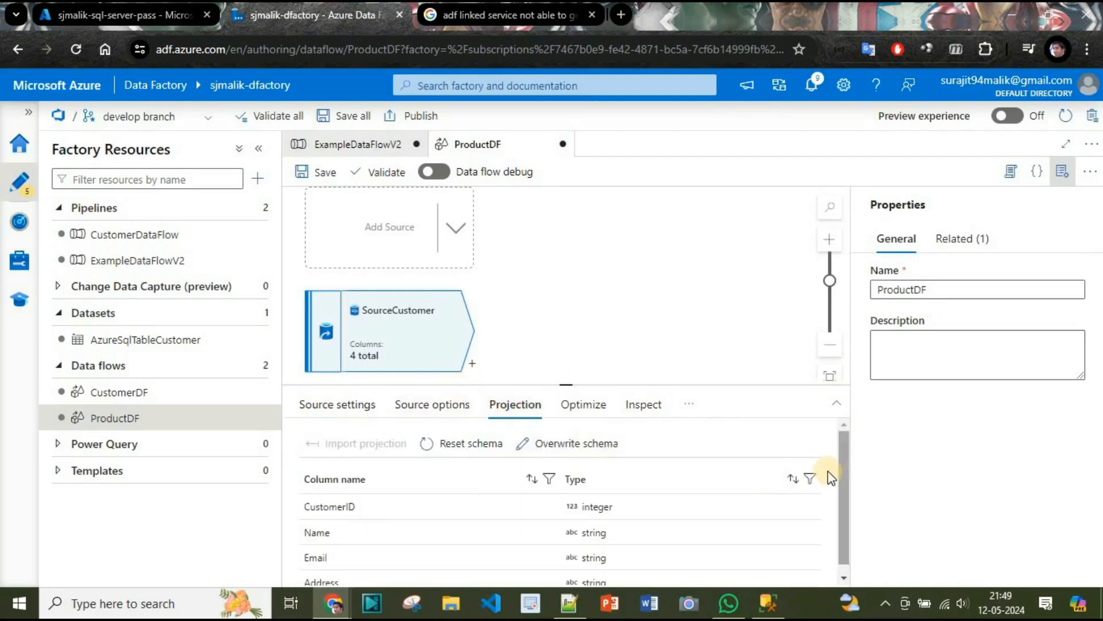
mouse_move(843, 474)
left_mouse_down()
mouse_move(842, 521)
mouse_move(843, 487)
left_mouse_up()
key("alt+Tab")
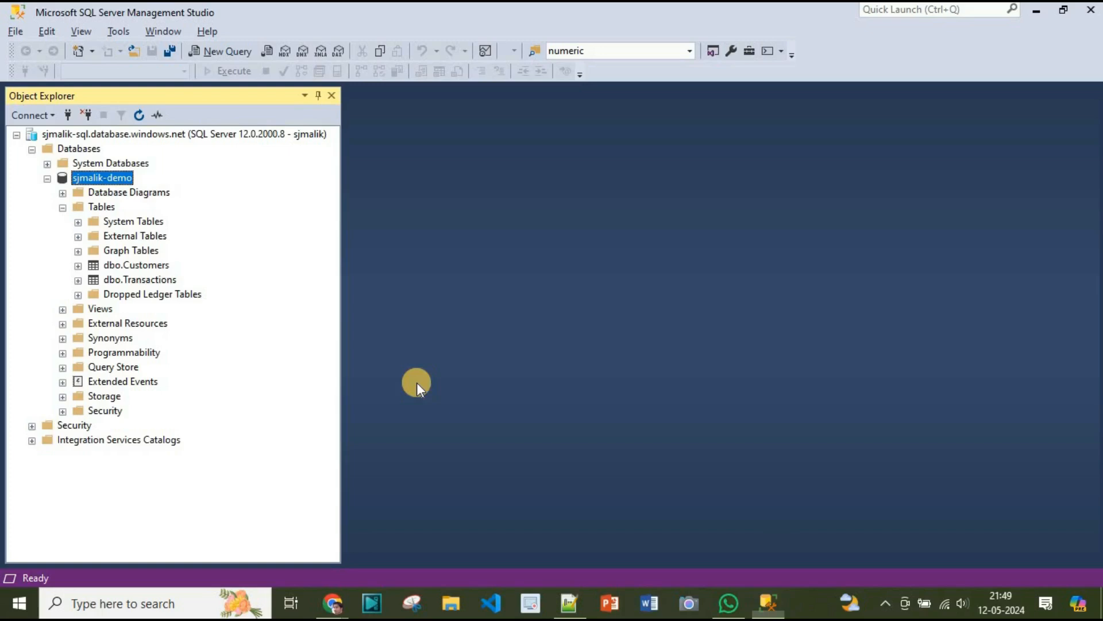
left_click(77, 265)
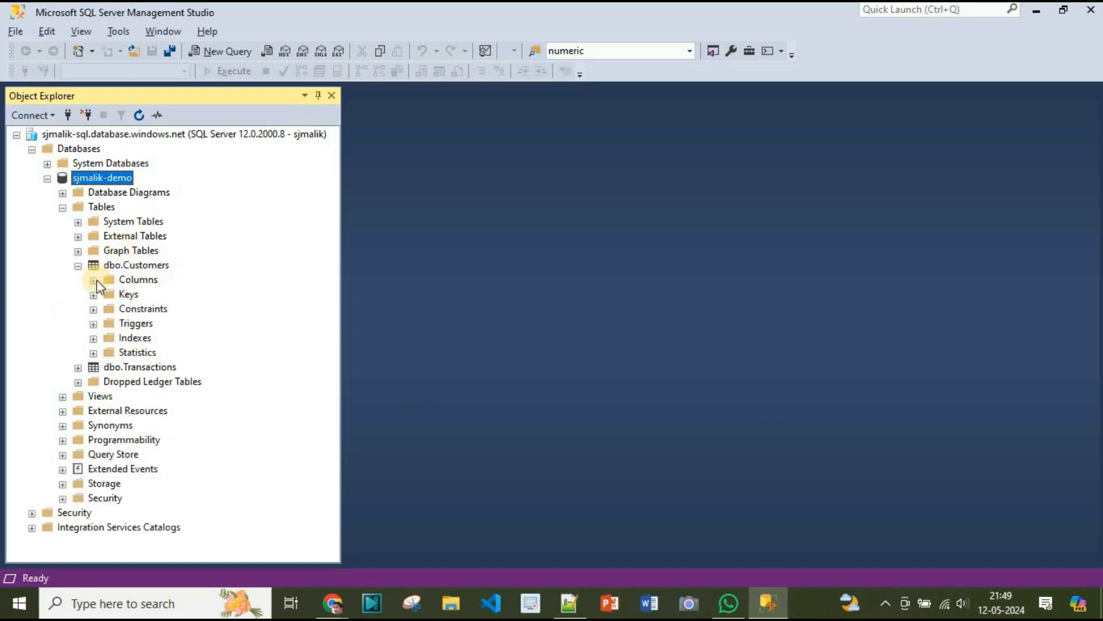
left_click(93, 280)
key("alt+Tab")
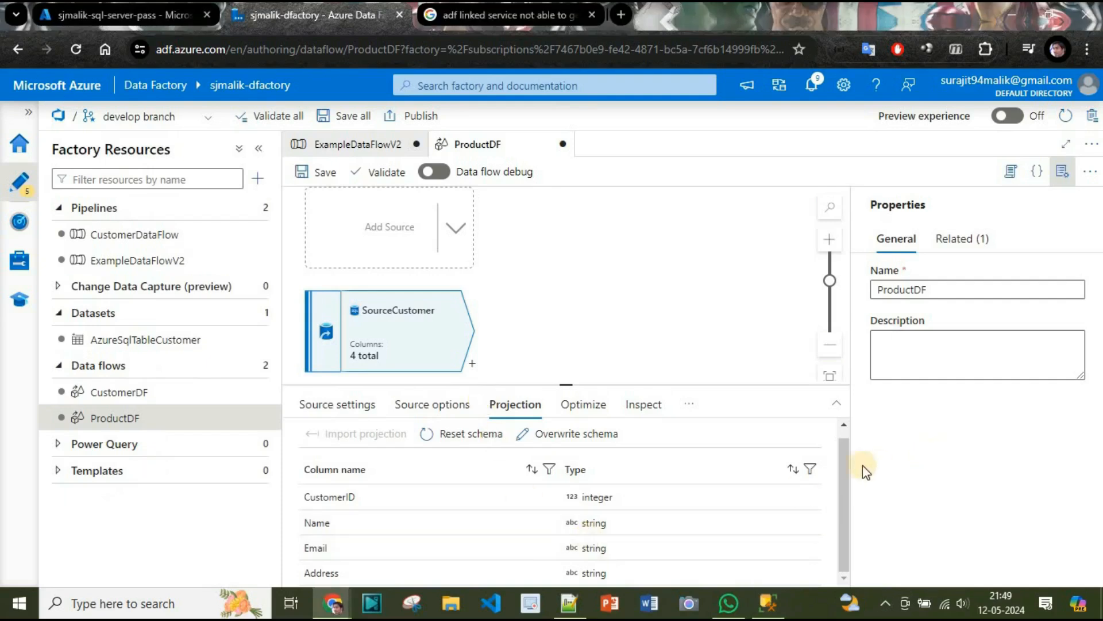
left_click(837, 542)
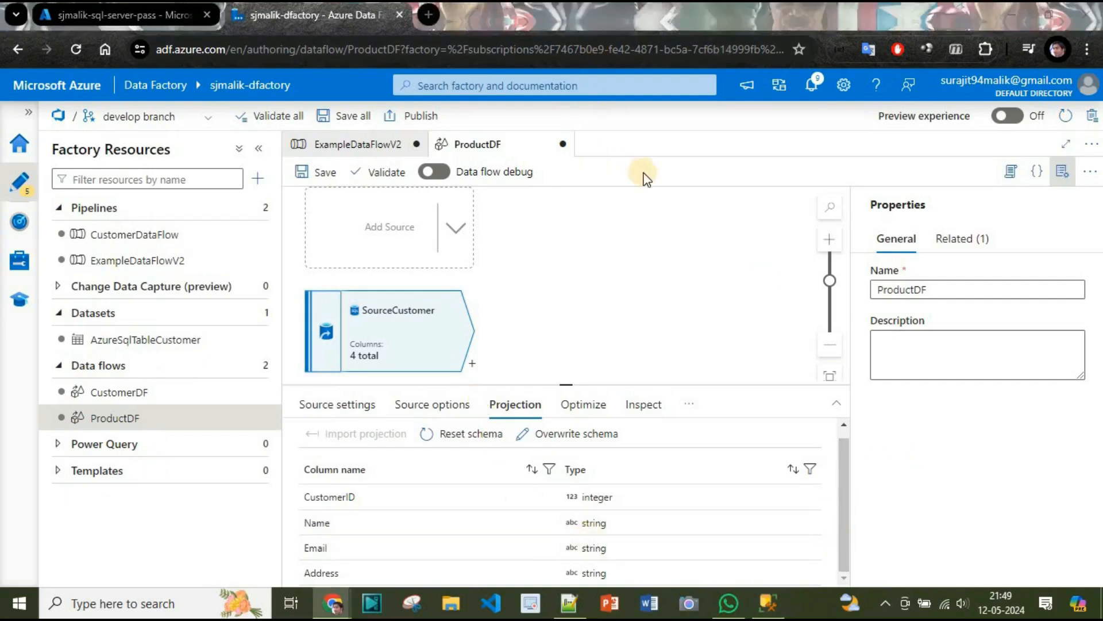
key("alt+Tab")
key("alt+Tab")
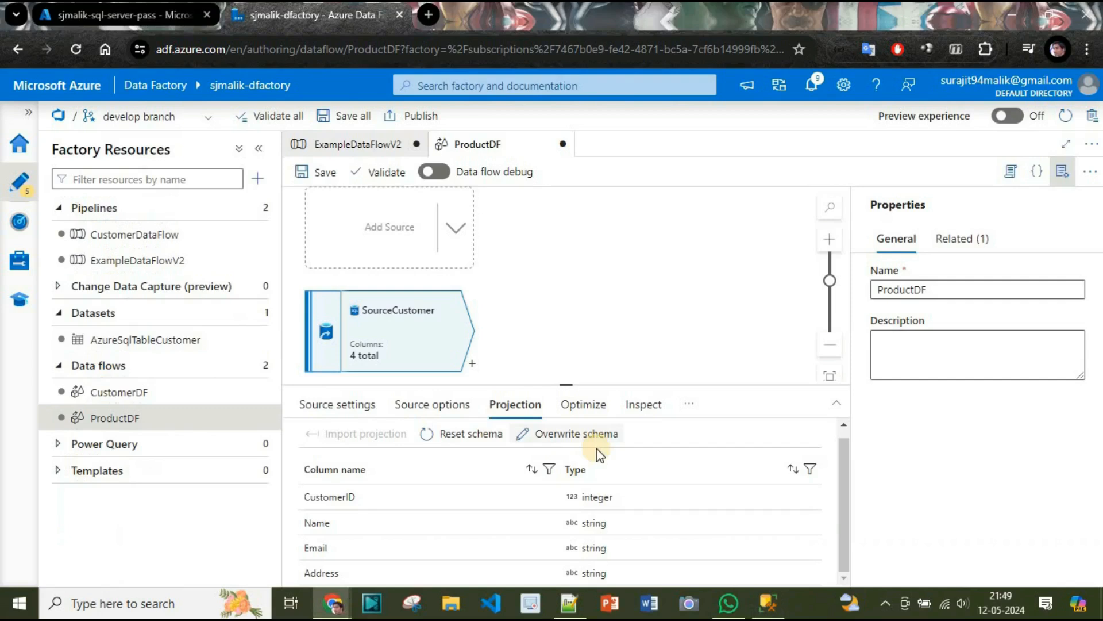
Add a second source to the ProductDF data flow and set its output stream name to SourceTransactions.
left_click(418, 238)
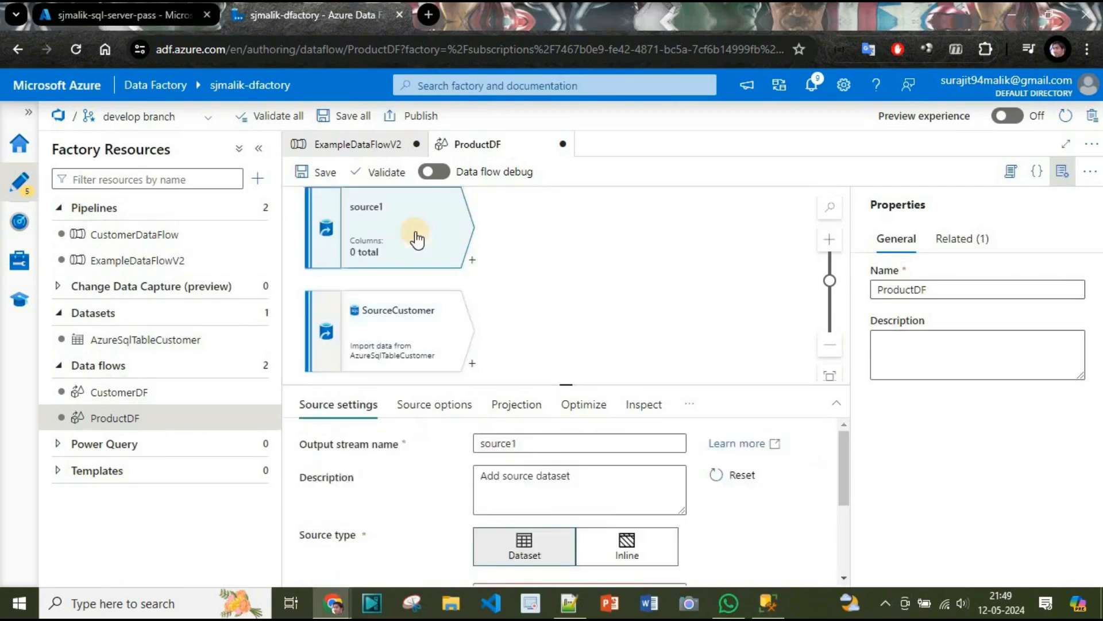
left_click(381, 325)
left_click(395, 262)
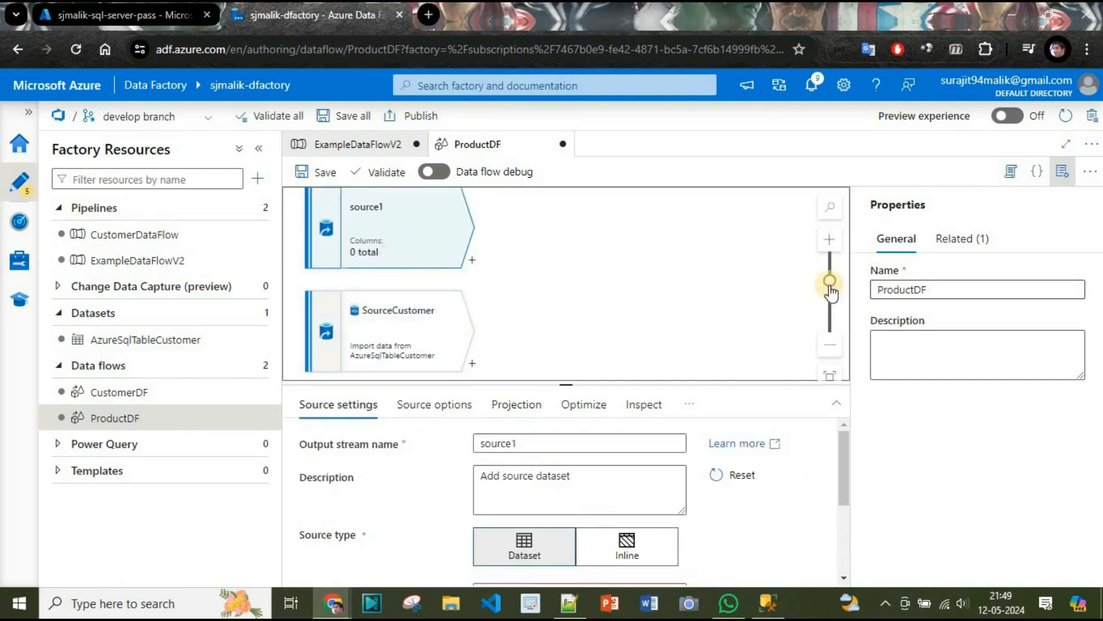
left_click(509, 443)
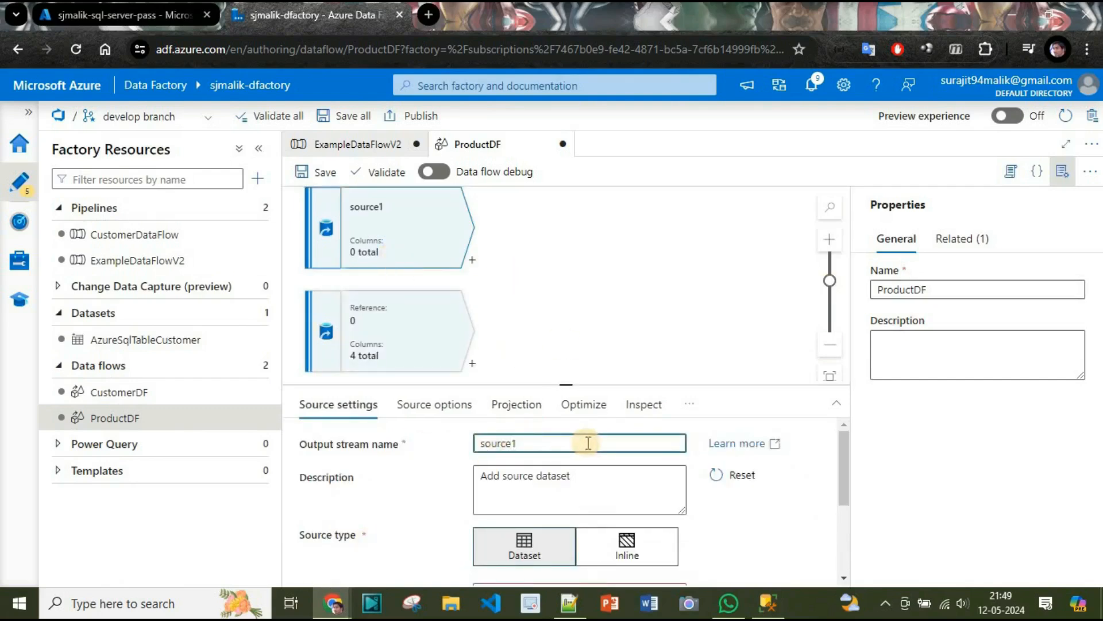
key("ctrl+a")
type("S")
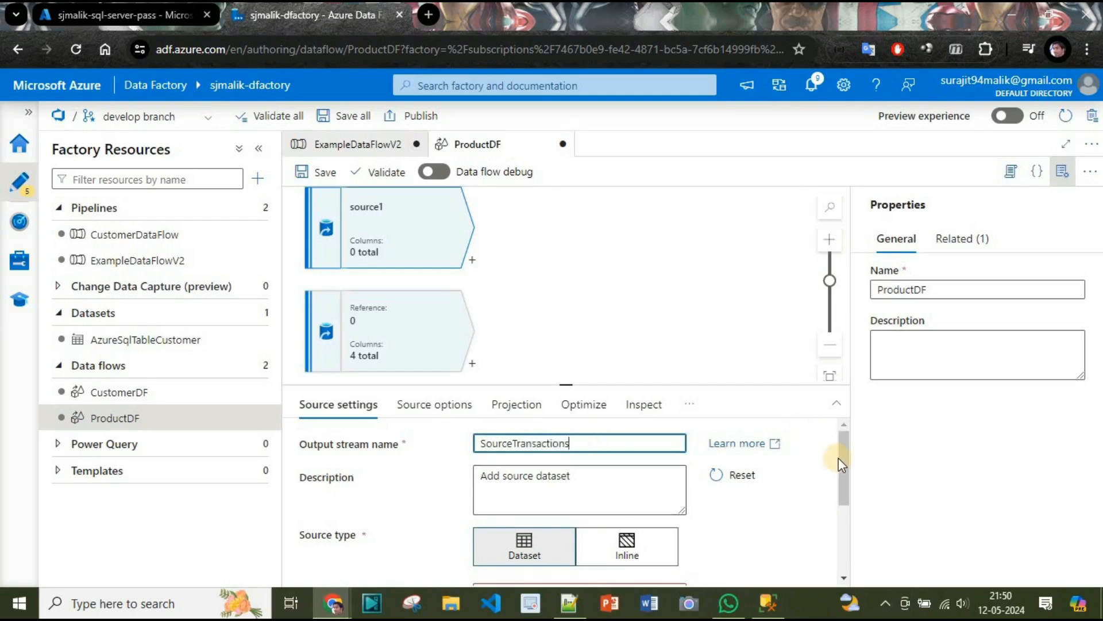
Start a new dataset for the SourceTransactions source with Azure SQL Database as its data store.
left_click_drag(843, 459, 843, 532)
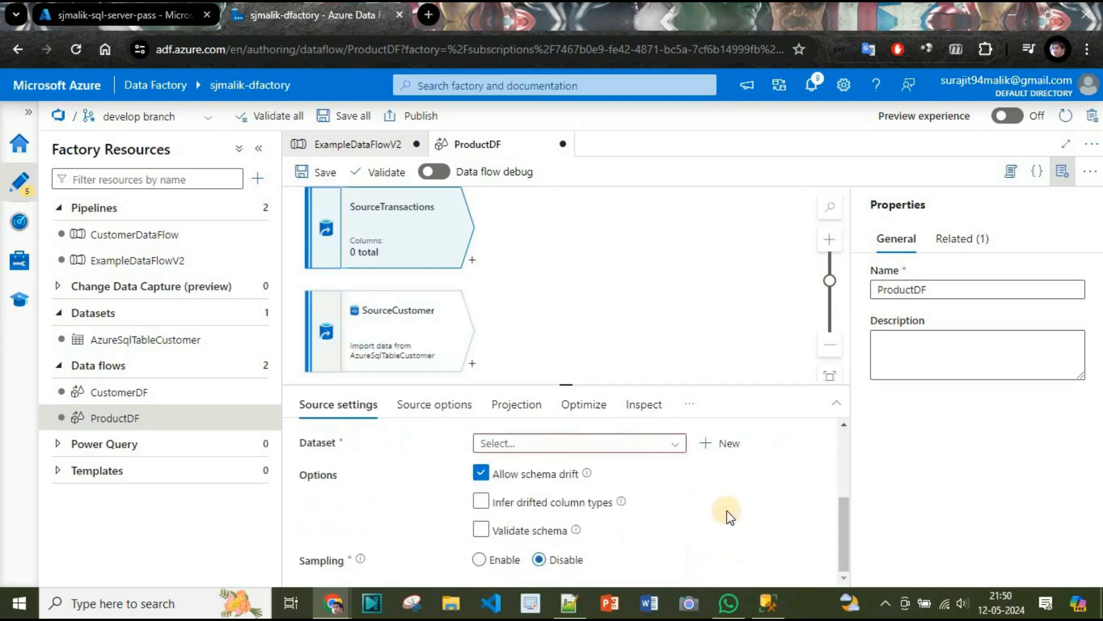
left_click(723, 443)
type("SQL")
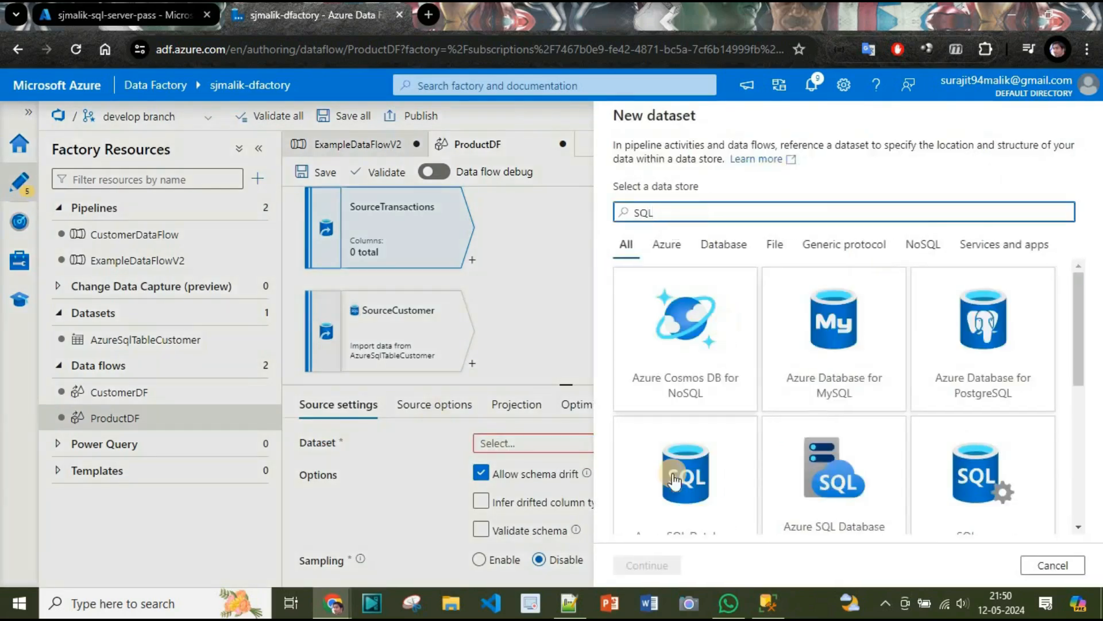
left_click(674, 481)
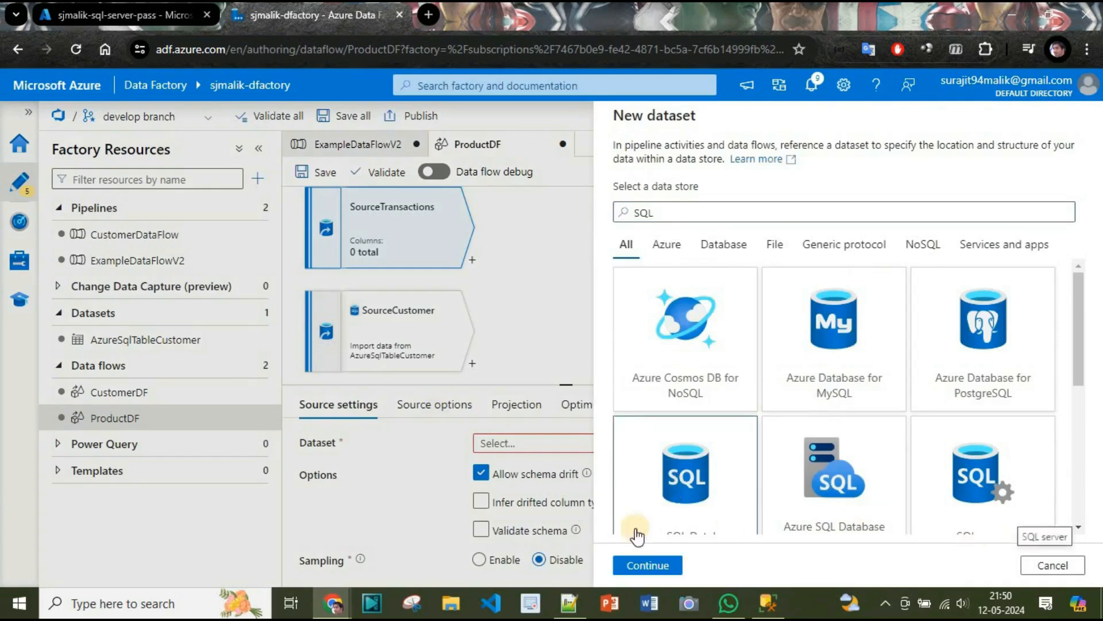
left_click(644, 564)
Create the dataset as AzureSqlTableTransactions with linked service Sjmalik_SQL_Server_DB, table dbo.Transactions and the schema imported from the connection/store.
left_click(697, 166)
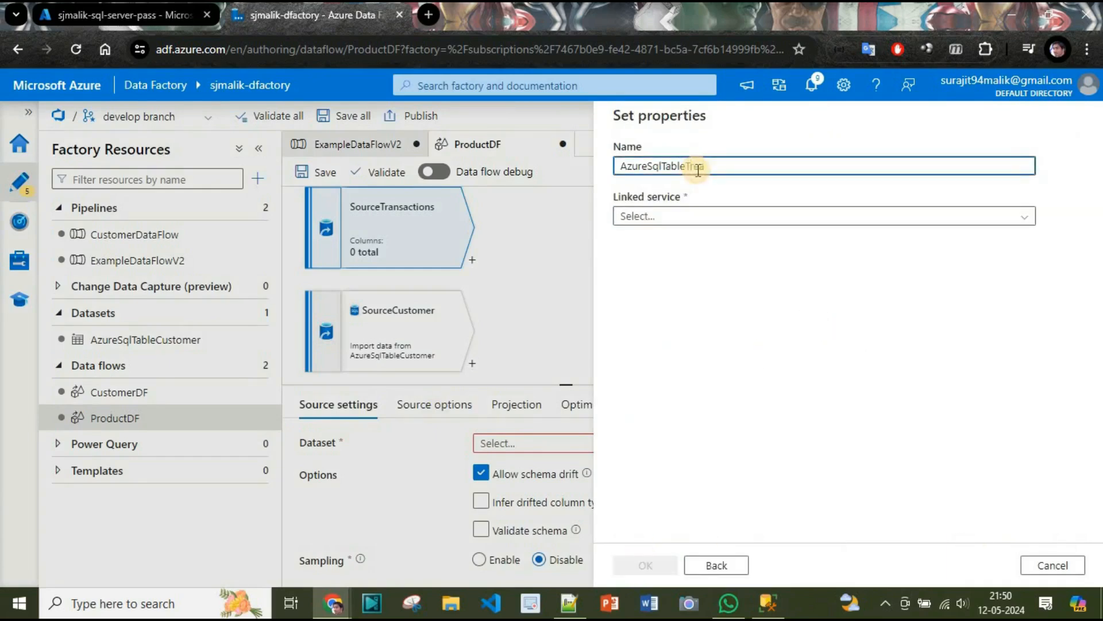
type("Transactions")
left_click(685, 216)
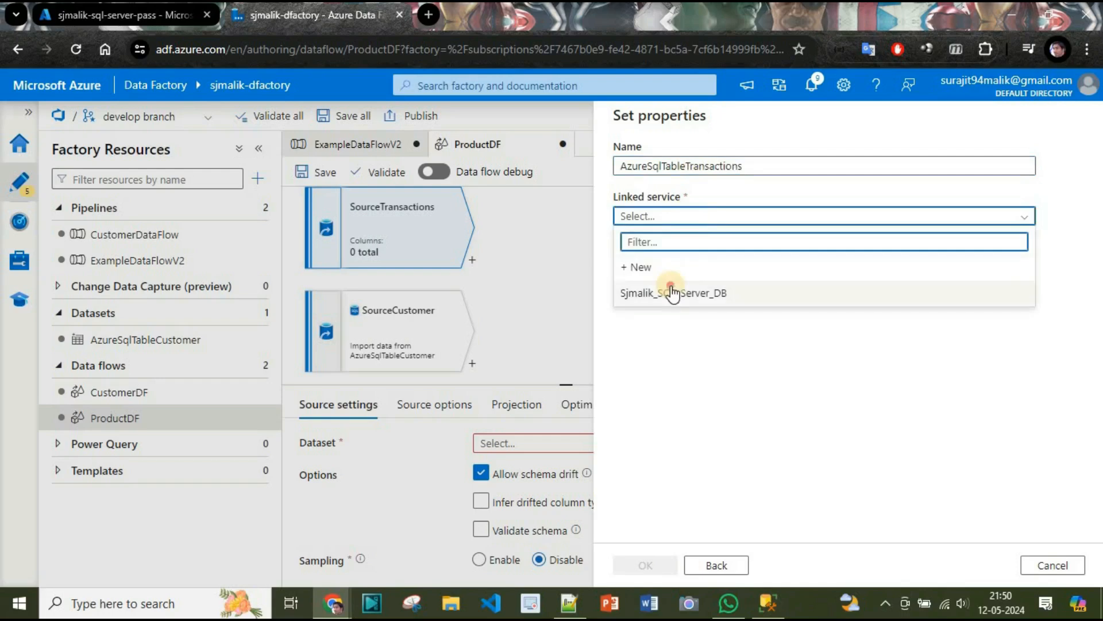
left_click(672, 293)
left_click(682, 267)
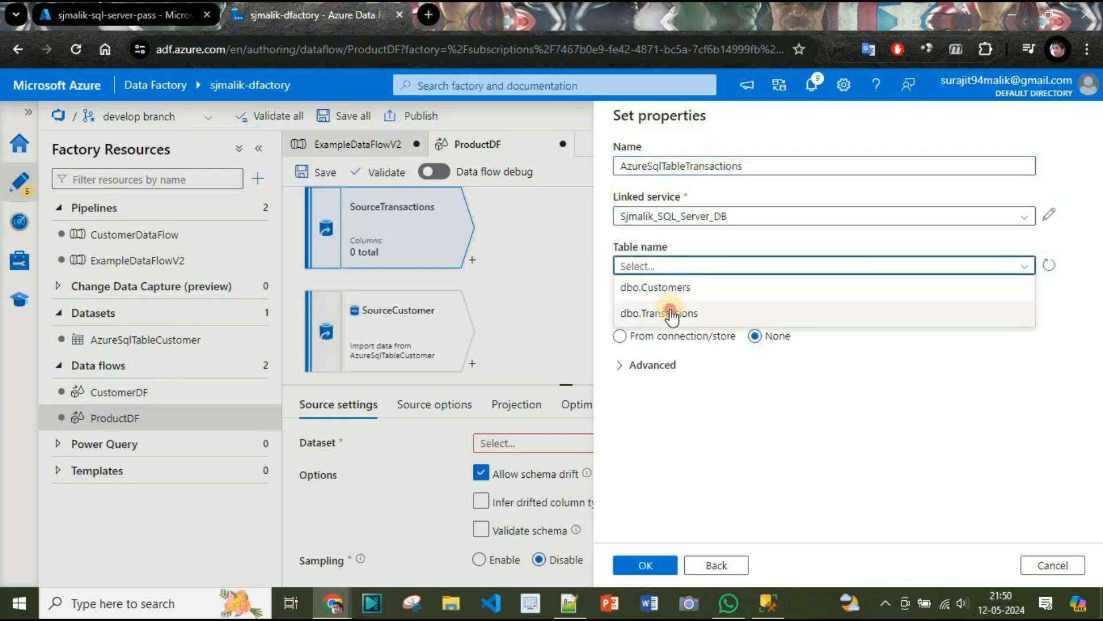
left_click(684, 312)
left_click(654, 566)
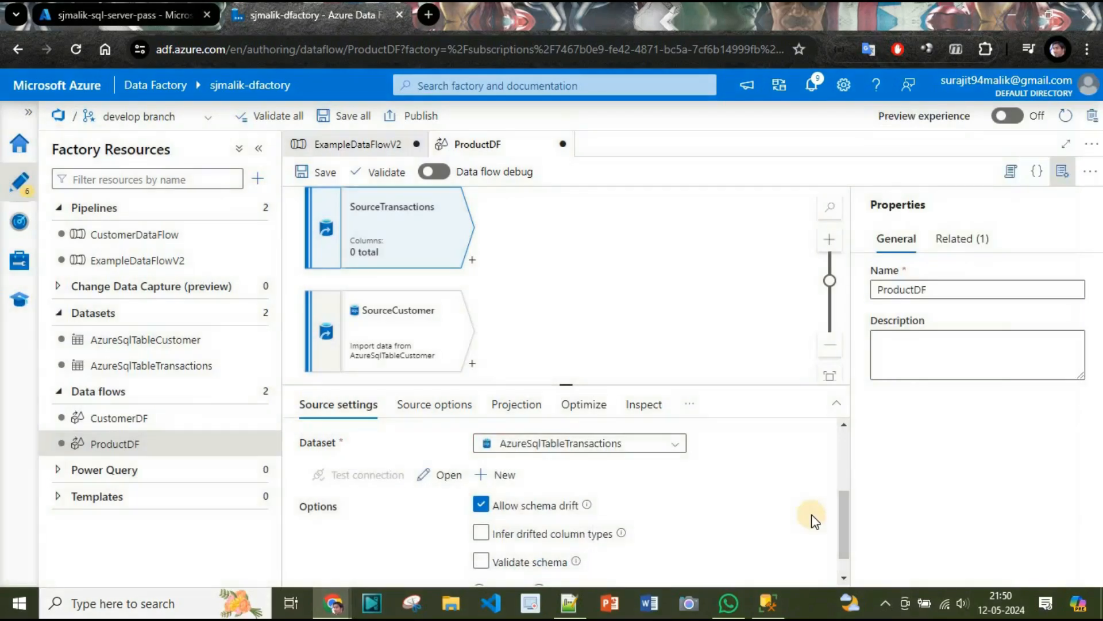
Review the source settings, source options and projected columns of SourceTransactions.
scroll(849, 491, "up", 2)
left_click_drag(846, 488, 833, 446)
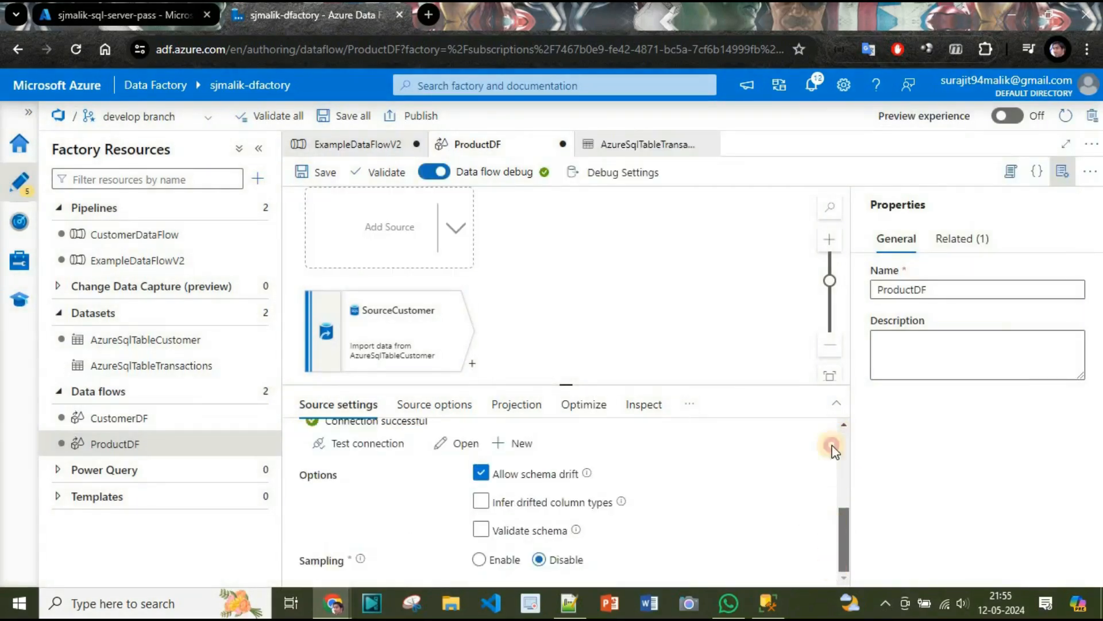
left_click(451, 405)
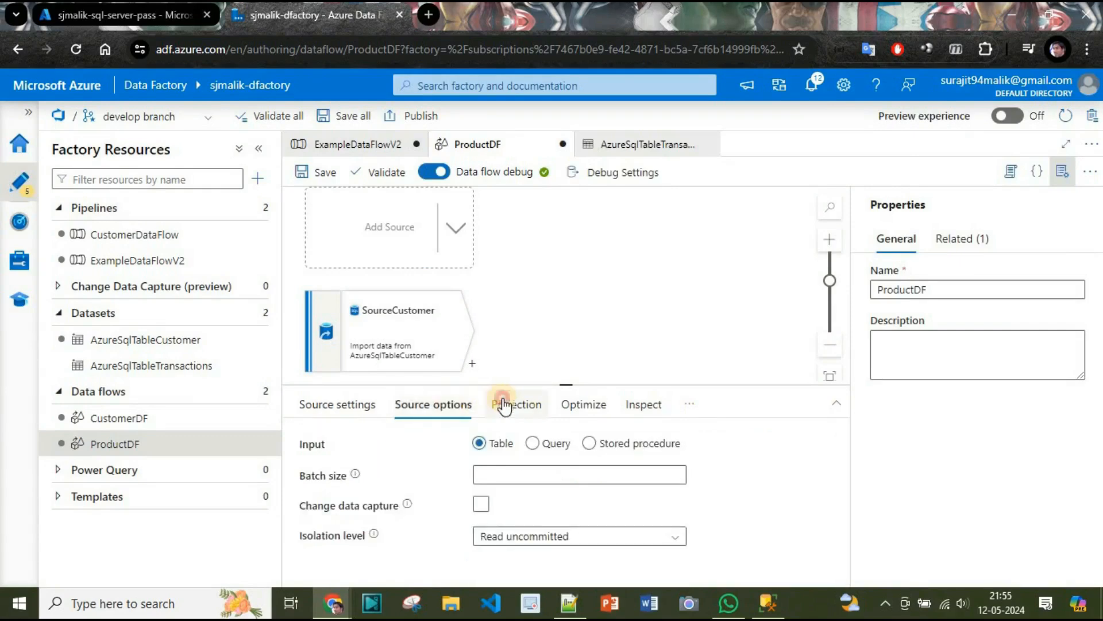
left_click(501, 404)
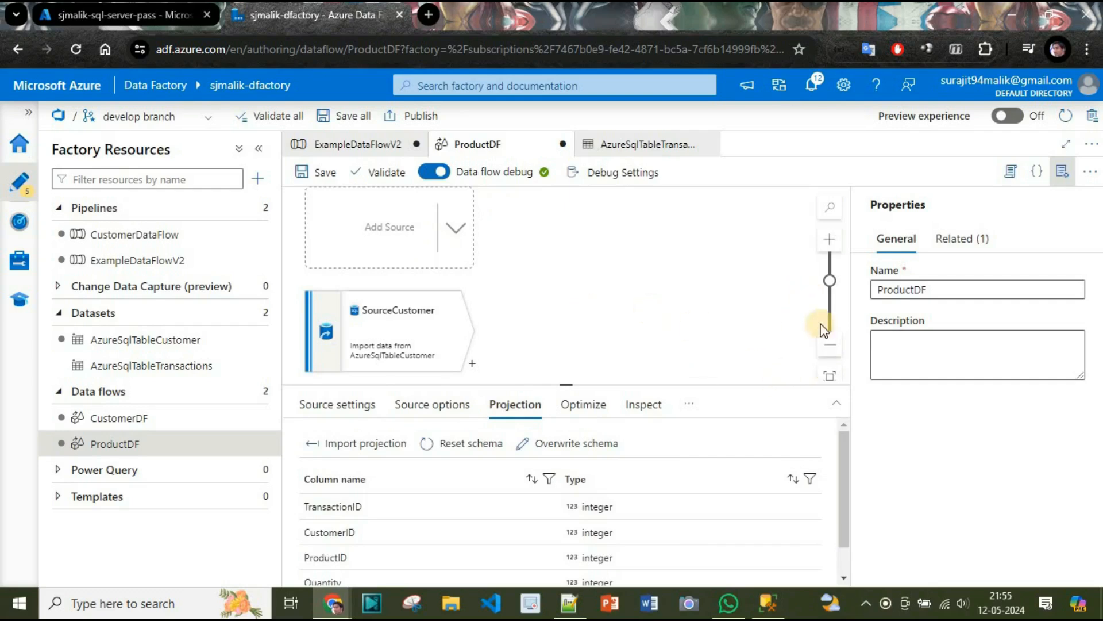
Add a Join transformation after SourceCustomer and set its output stream name to JoinCustomerAndTransaction.
left_click(634, 342)
left_click_drag(634, 342, 587, 360)
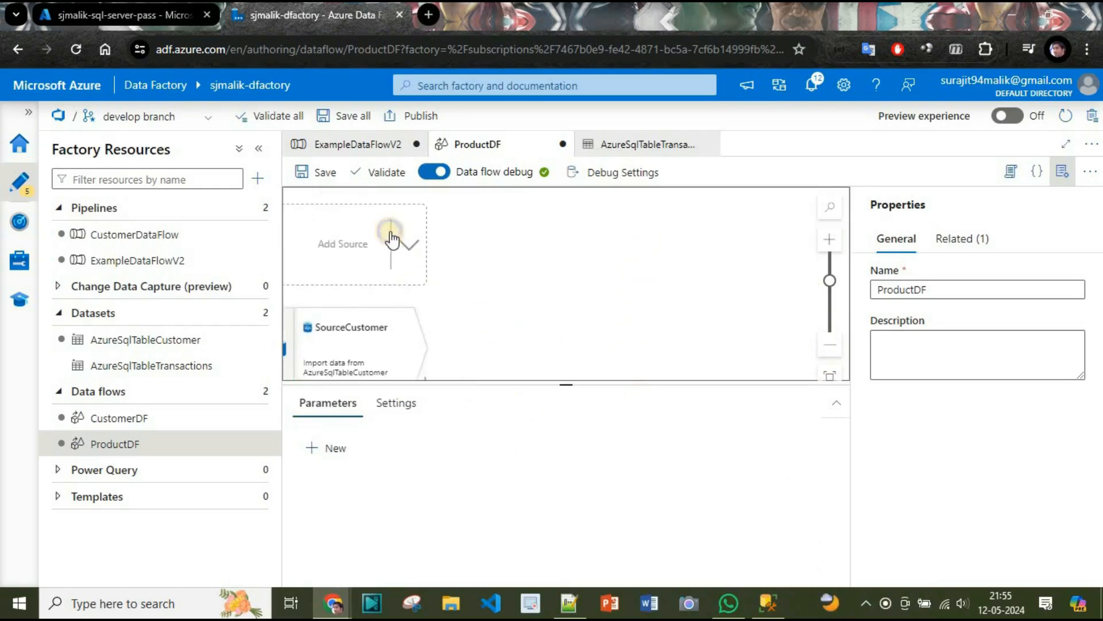
left_click(391, 233)
left_click(520, 272)
left_click_drag(500, 317, 580, 209)
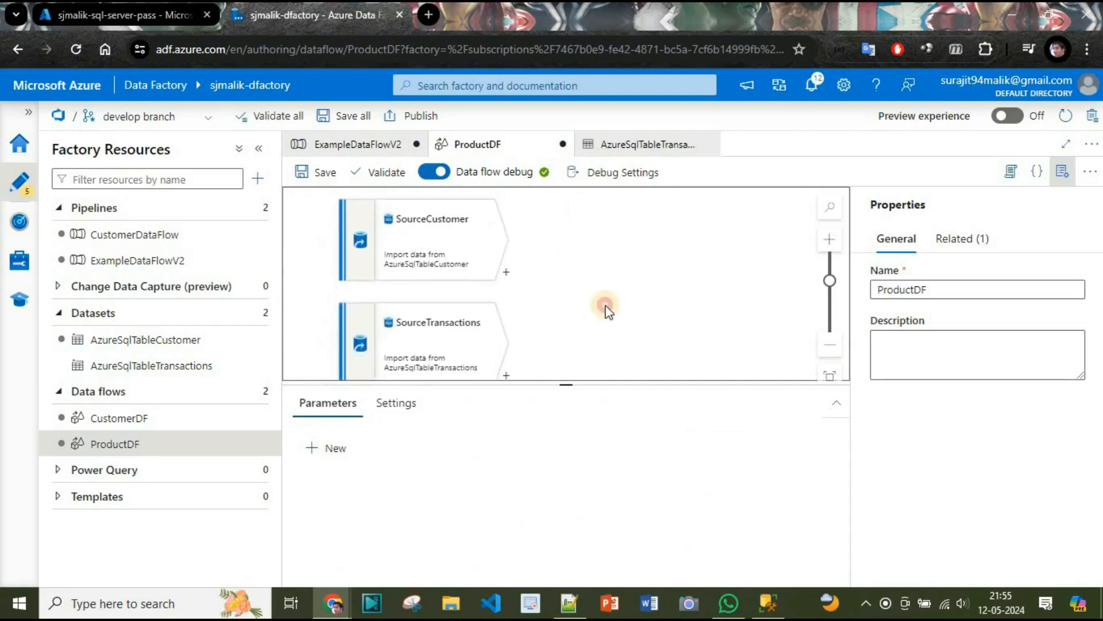
left_click_drag(605, 305, 576, 300)
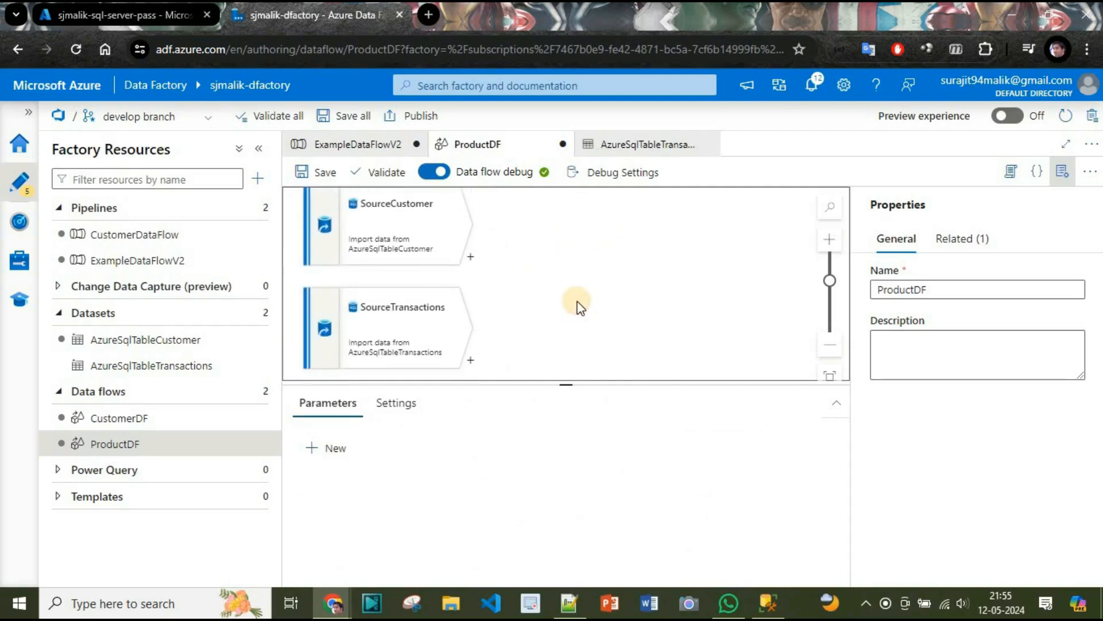
left_click(470, 259)
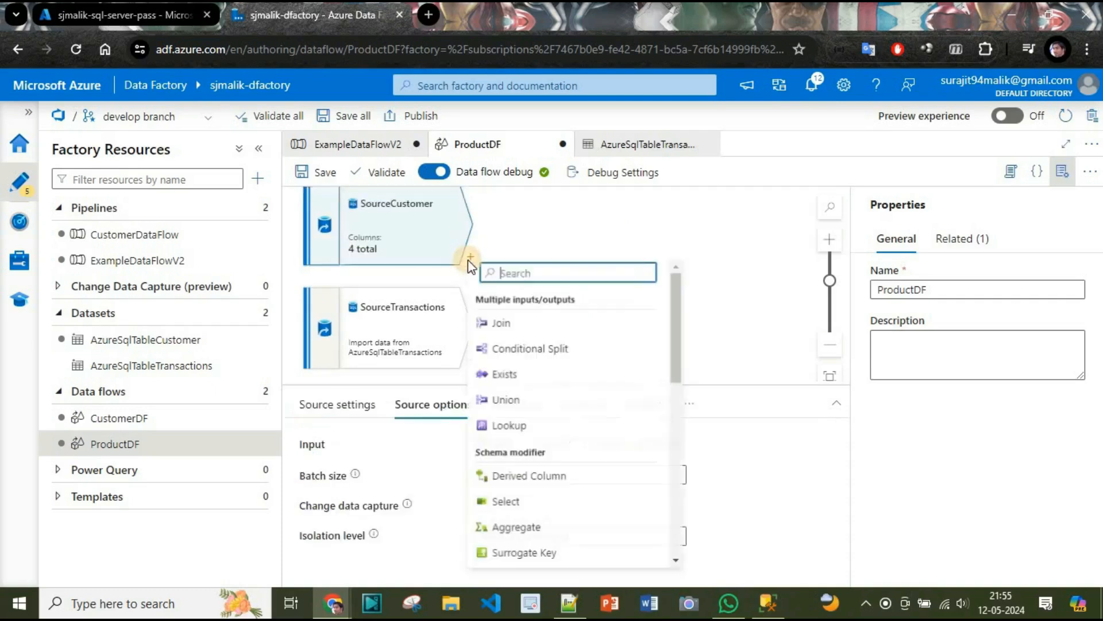
left_click(520, 320)
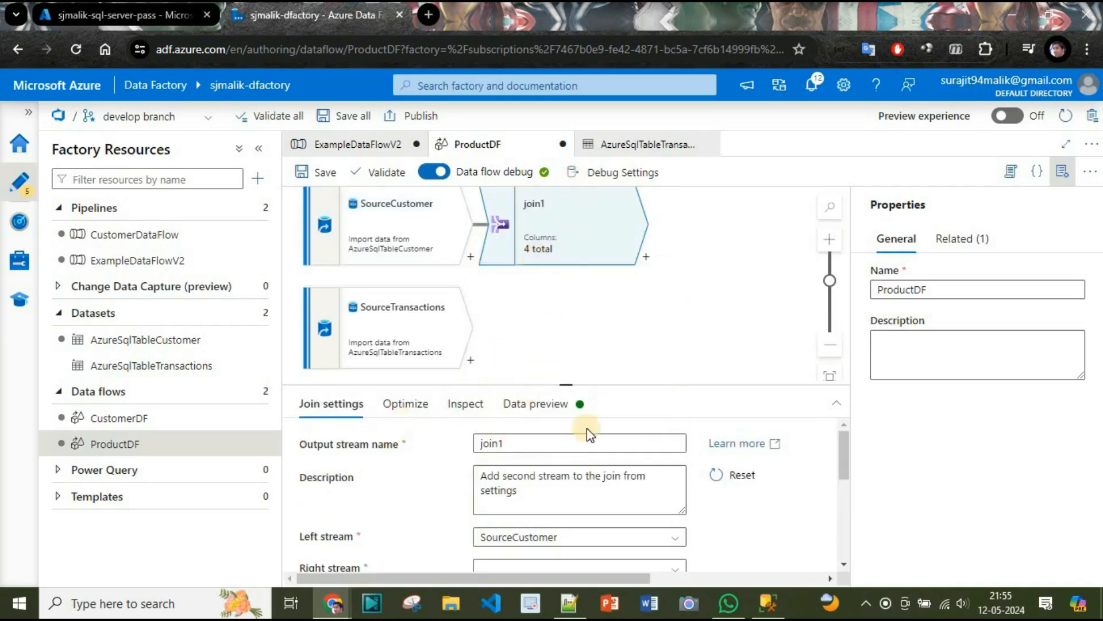
double_click(548, 443)
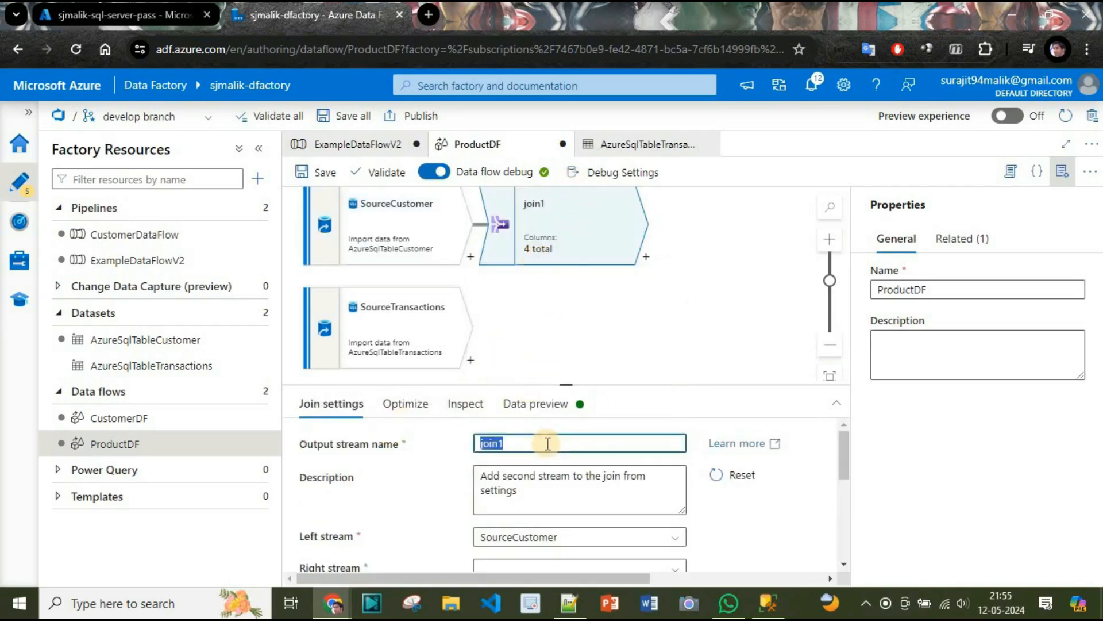
type("Joi")
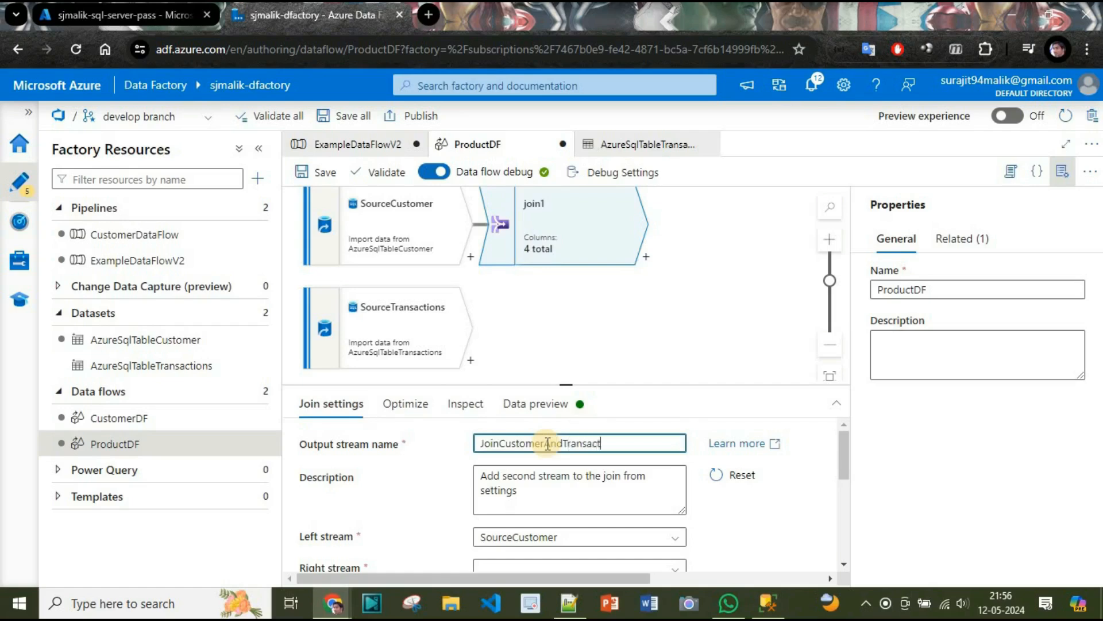
Set the join's right stream to SourceTransactions.
scroll(411, 477, "down", 2)
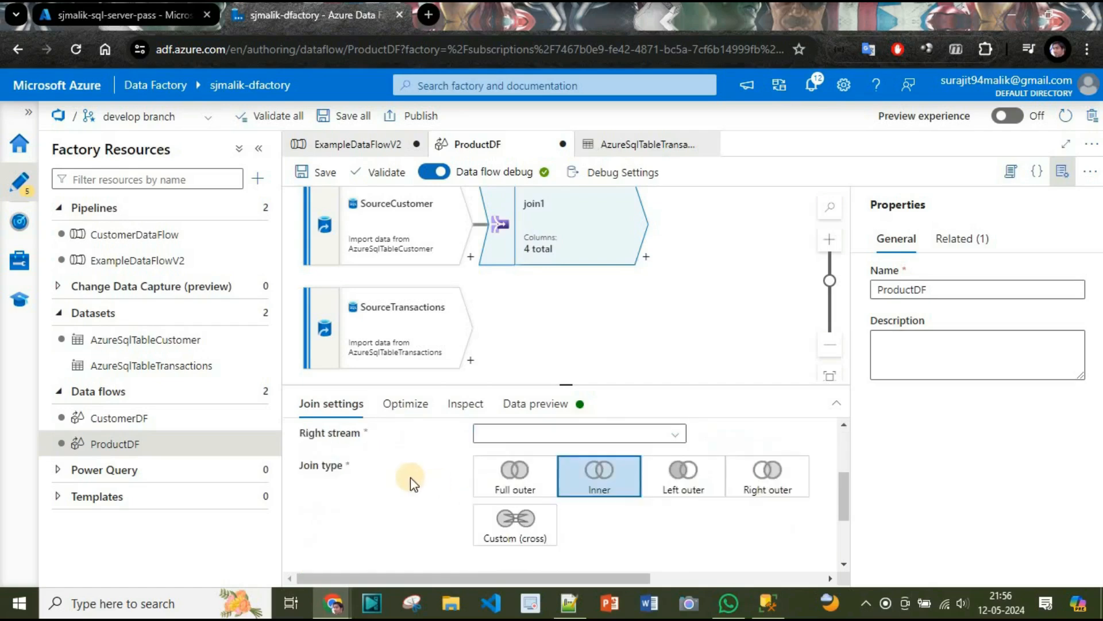
scroll(410, 477, "up", 2)
scroll(410, 477, "down", 2)
scroll(410, 477, "up", 2)
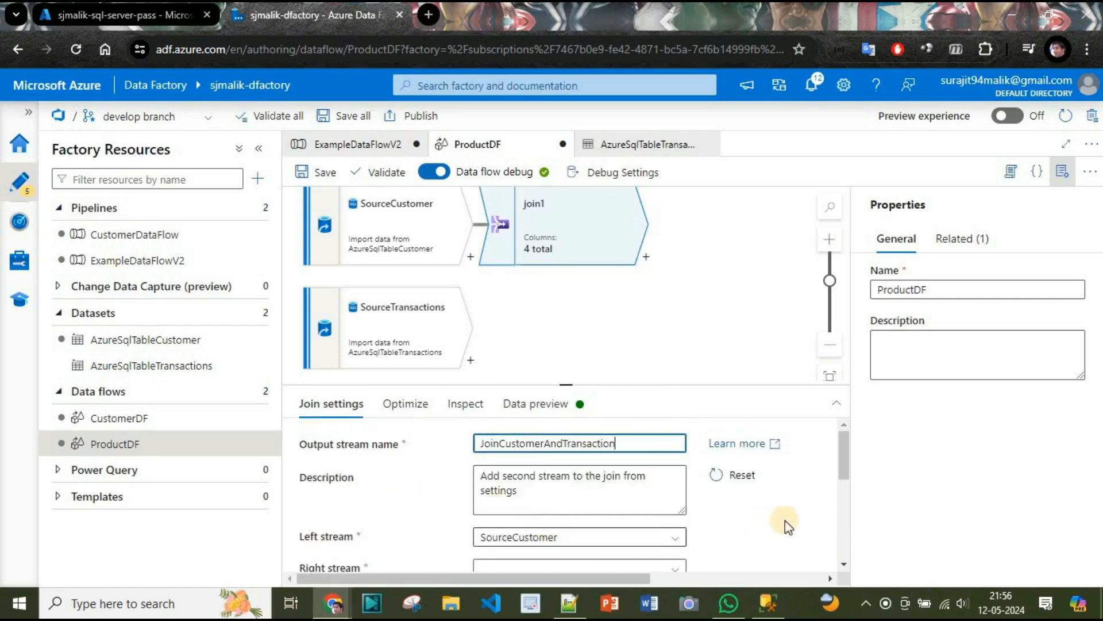
scroll(747, 505, "down", 2)
left_click(517, 434)
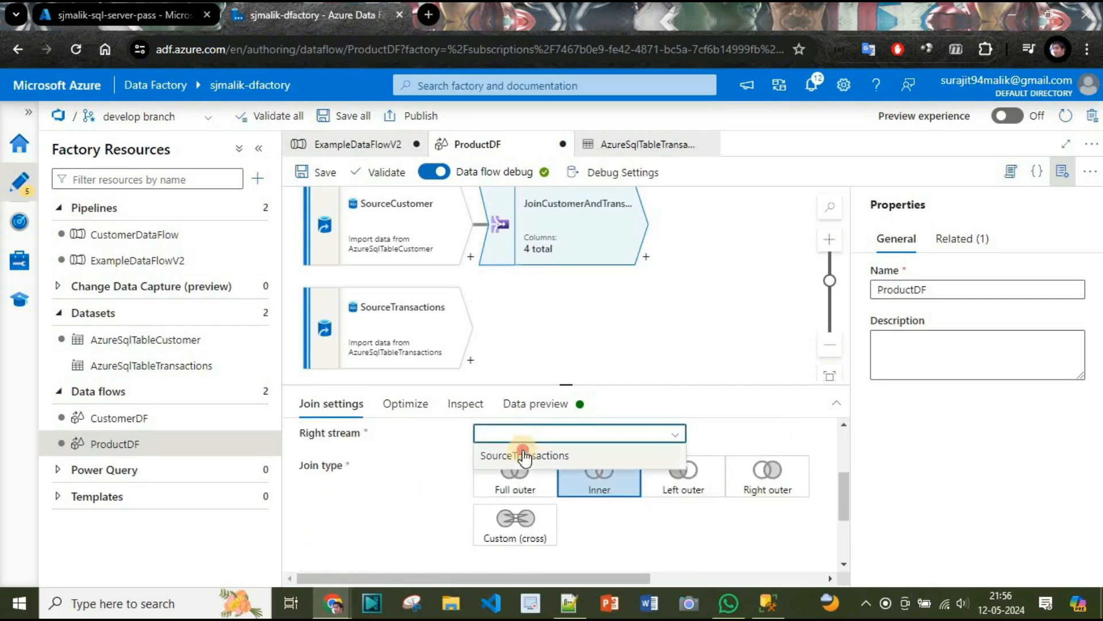
left_click(517, 454)
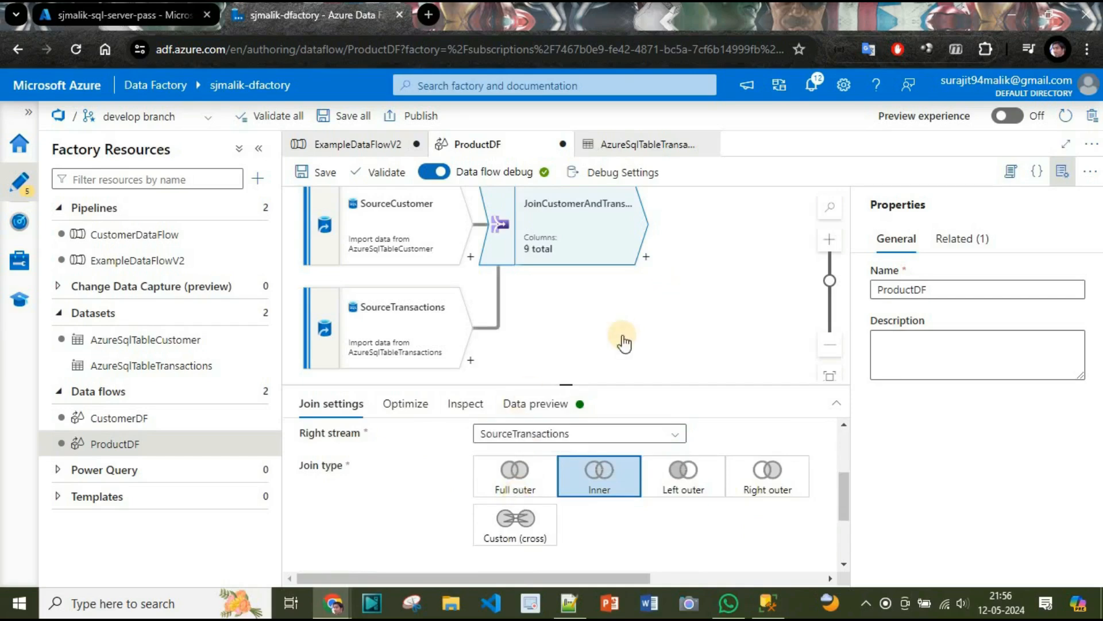
Examine the join's data preview, its incoming columns and its broadcast and partitioning options.
left_click(560, 409)
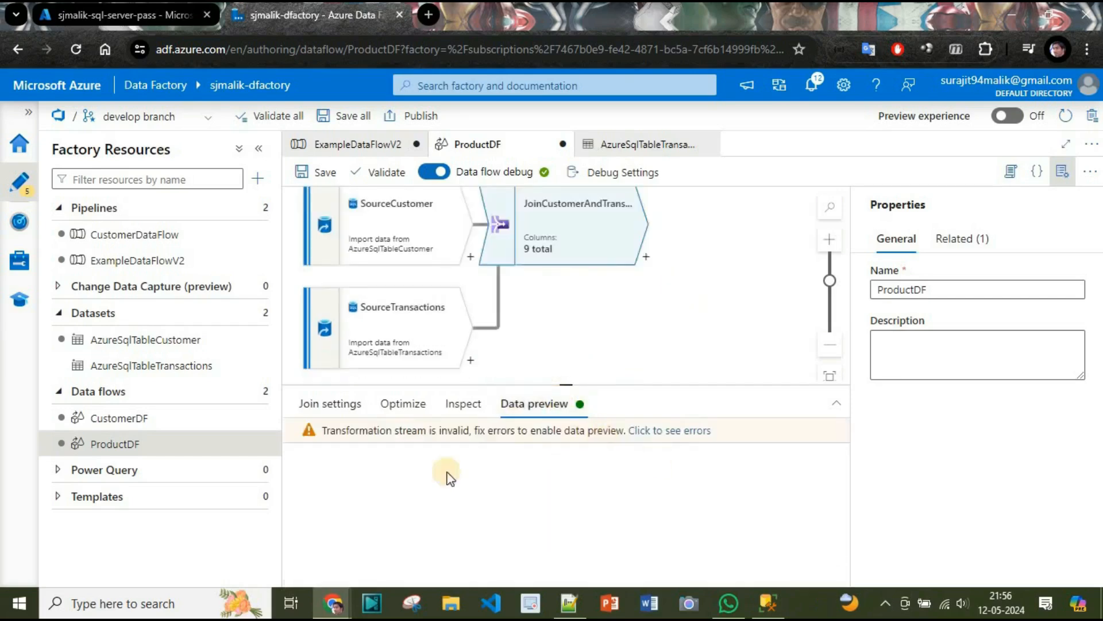
left_click(463, 409)
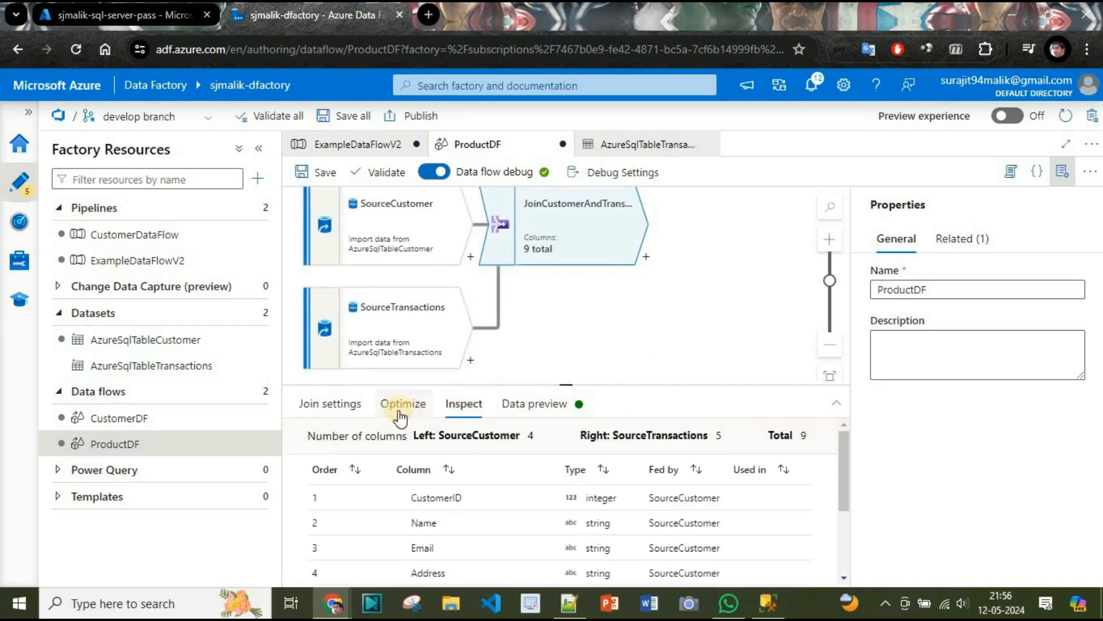
scroll(773, 520, "down", 2)
scroll(776, 527, "up", 2)
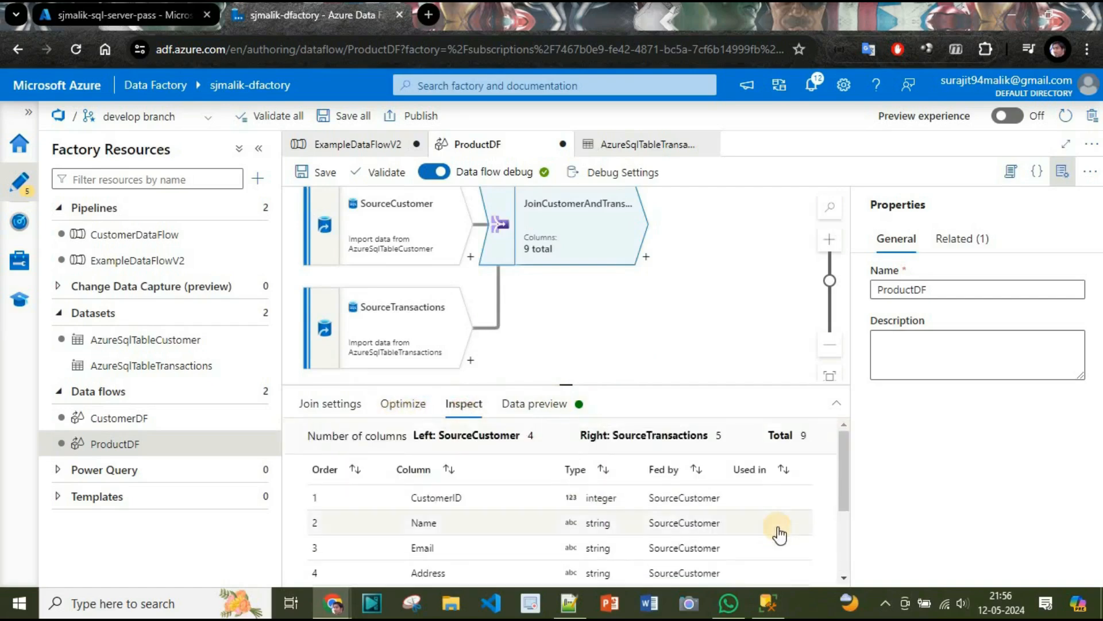
left_click(404, 404)
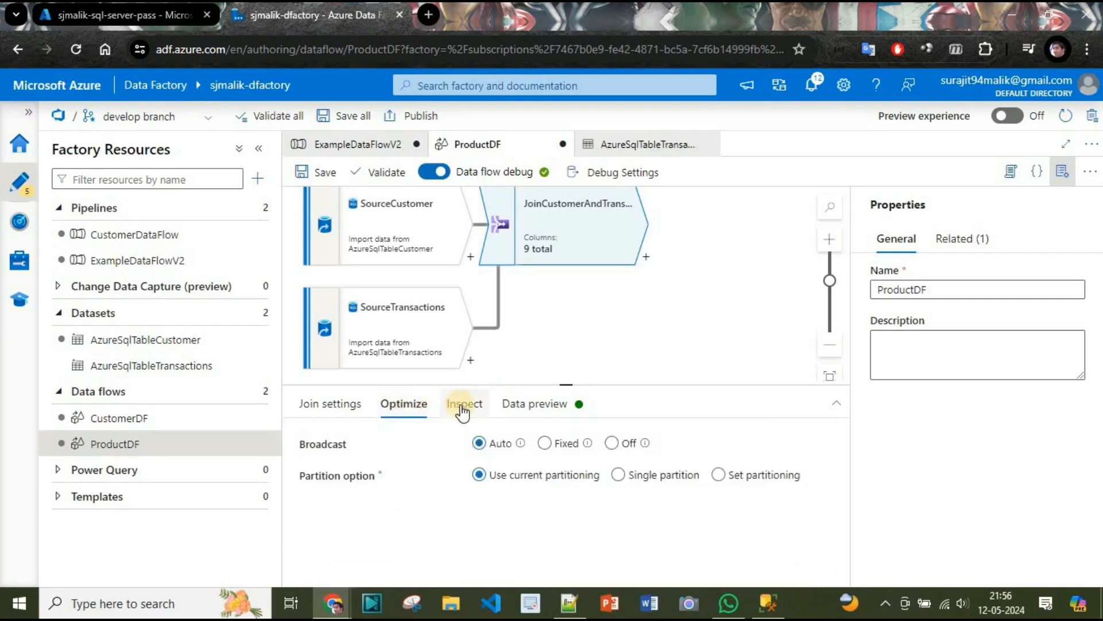
left_click(463, 409)
left_click(526, 404)
Add an Aggregate transformation after JoinCustomerAndTransaction in the data flow.
scroll(632, 350, "up", 3)
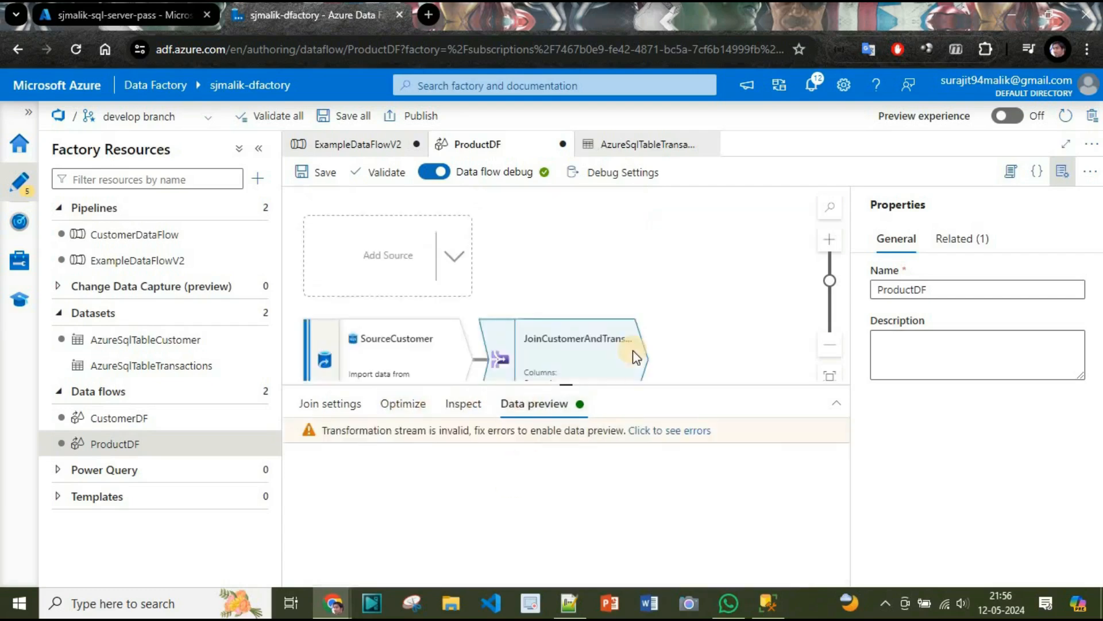
scroll(633, 350, "down", 3)
scroll(632, 350, "up", 3)
left_click(834, 347)
left_click(835, 346)
left_click_drag(705, 335, 690, 263)
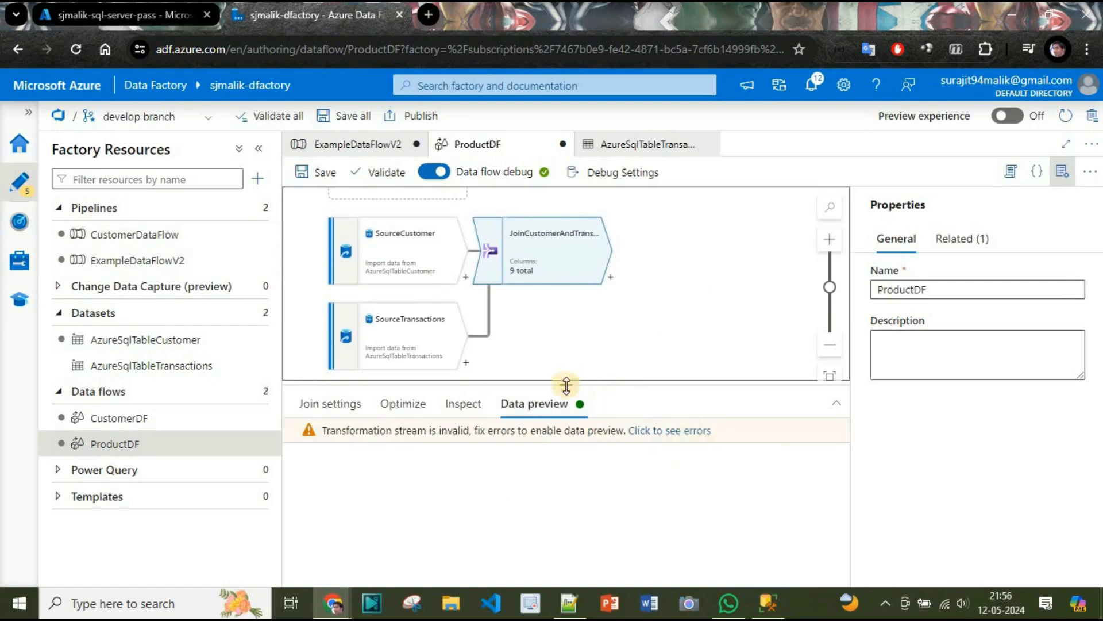
left_click_drag(566, 385, 566, 452)
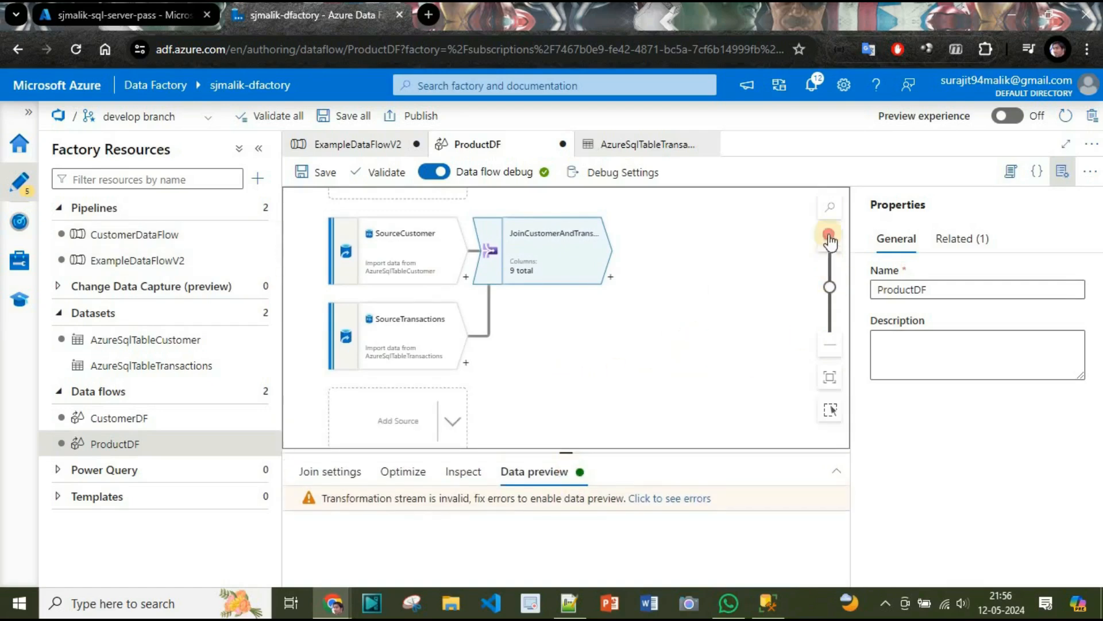
left_click(830, 238)
left_click(631, 356)
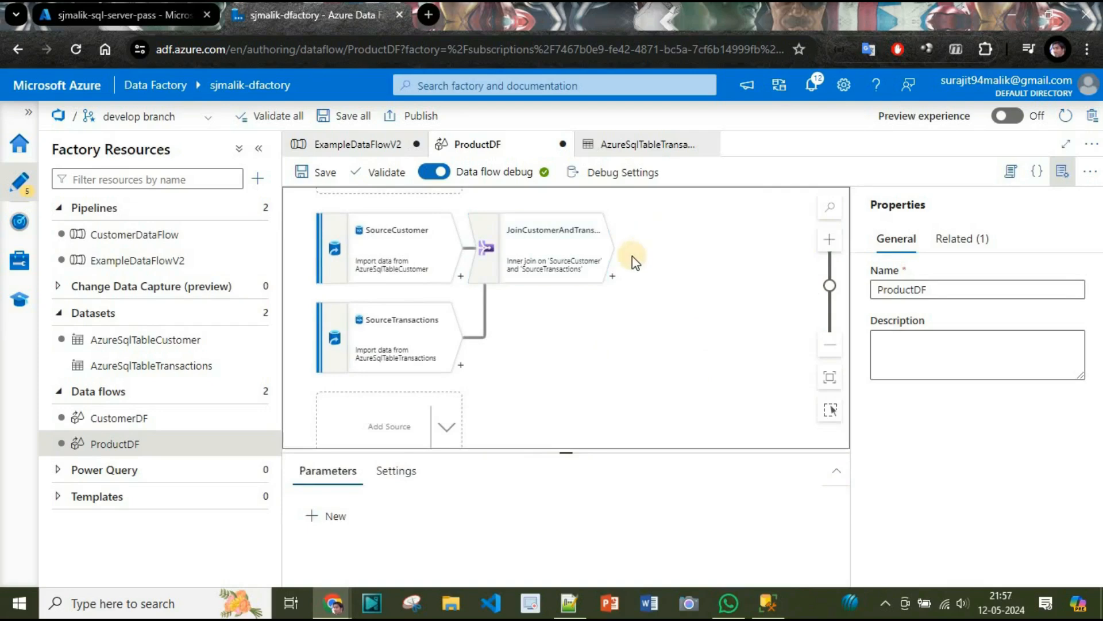
left_click(612, 276)
type("A")
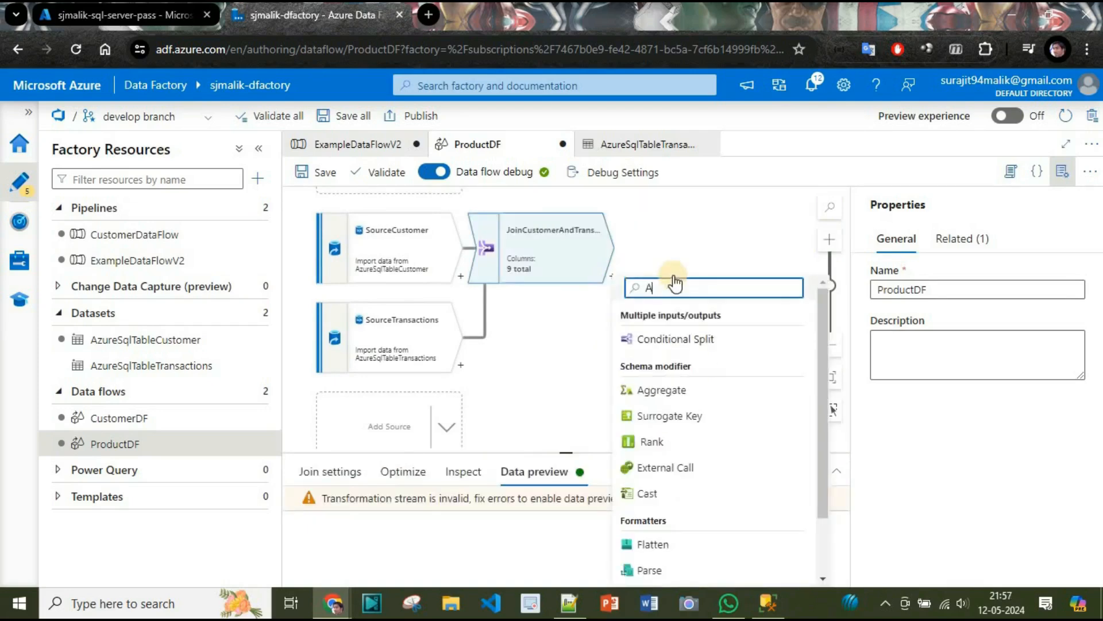
type("dd agg")
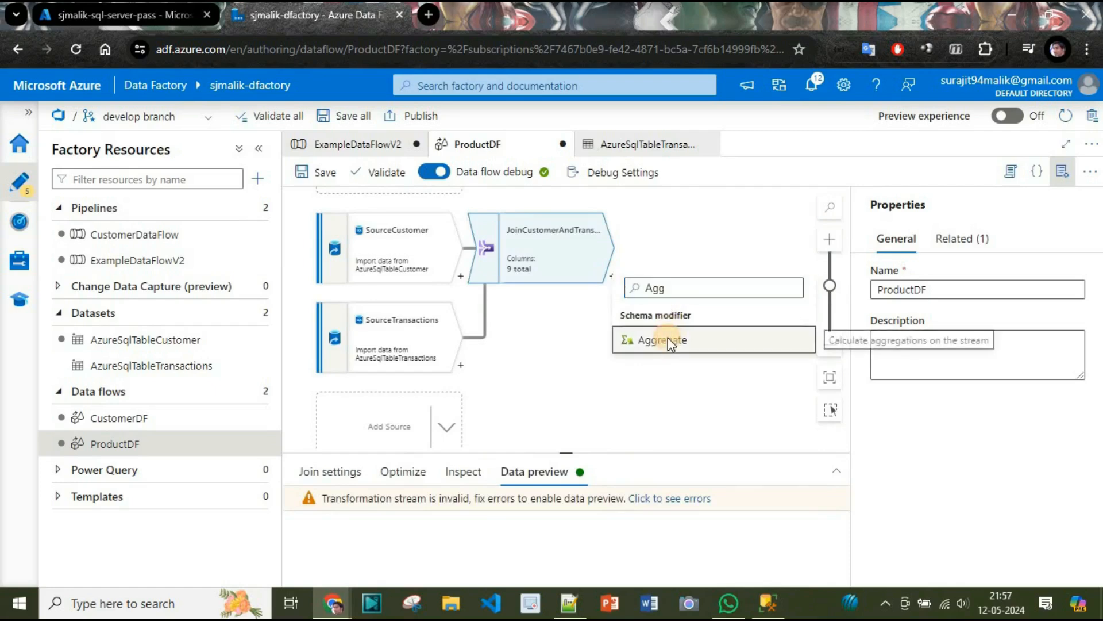
left_click(655, 341)
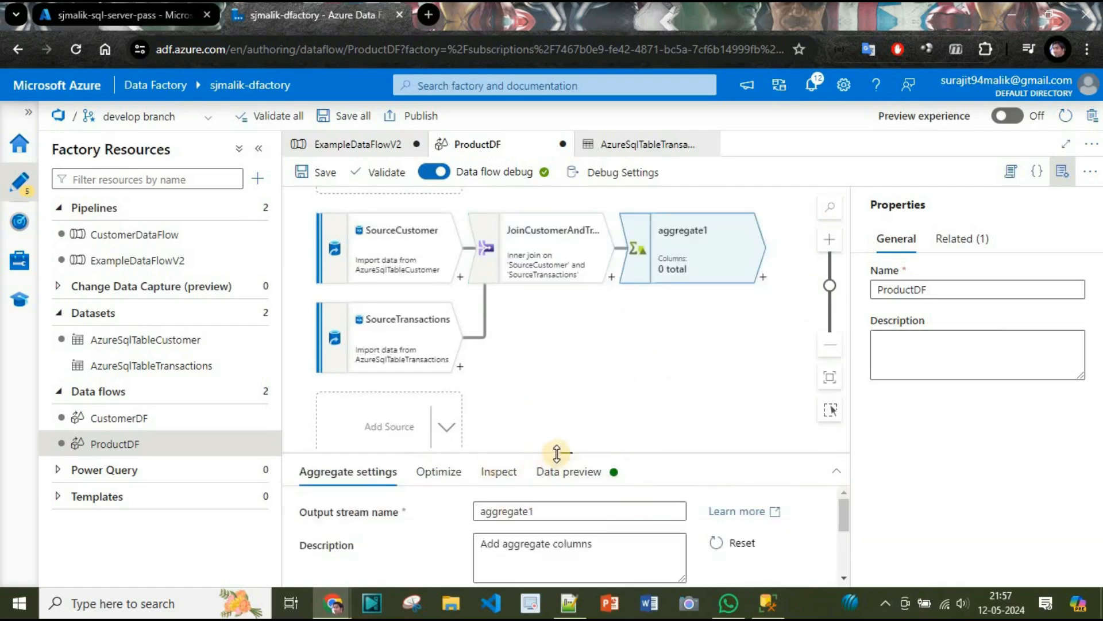
Set the aggregate transformation's output stream name to AggregateTransactions.
left_click_drag(562, 451, 564, 375)
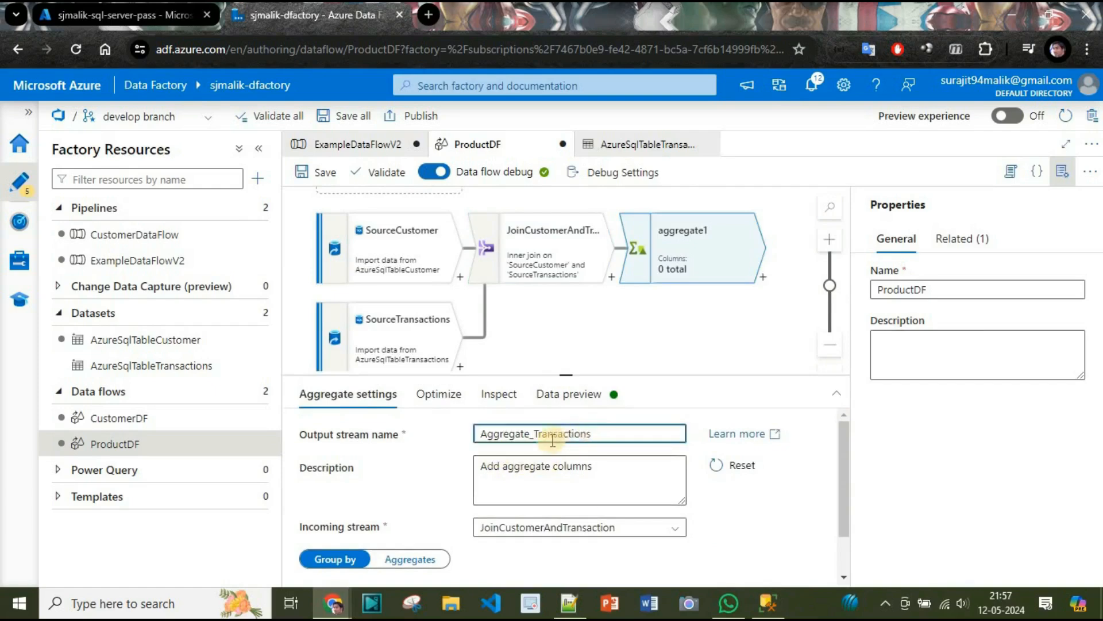
left_click(534, 435)
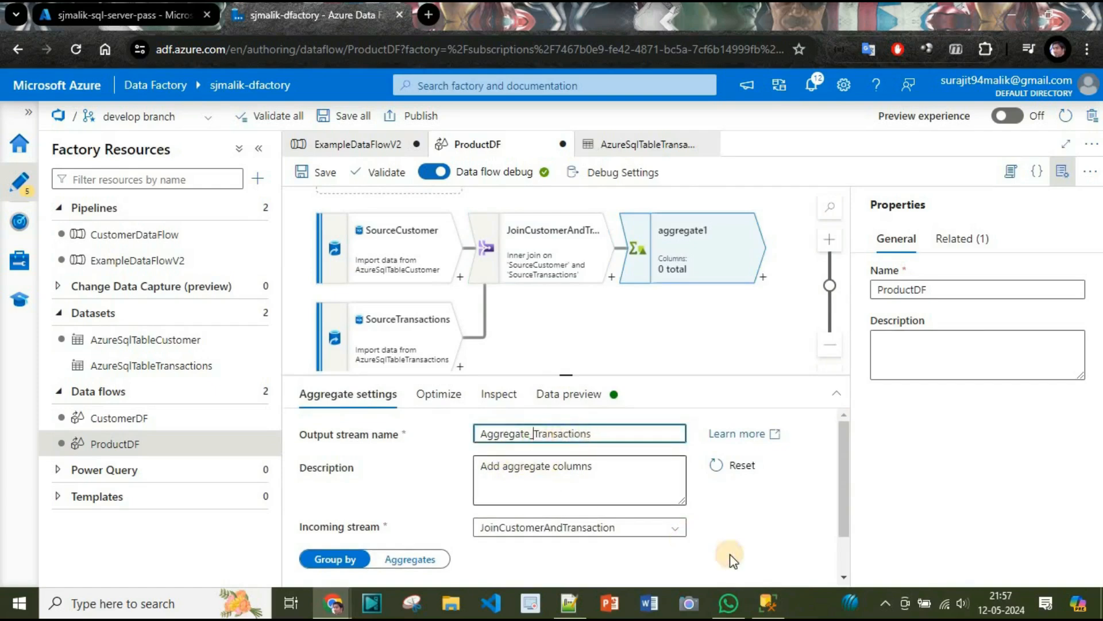
key("BackSpace")
left_click(739, 536)
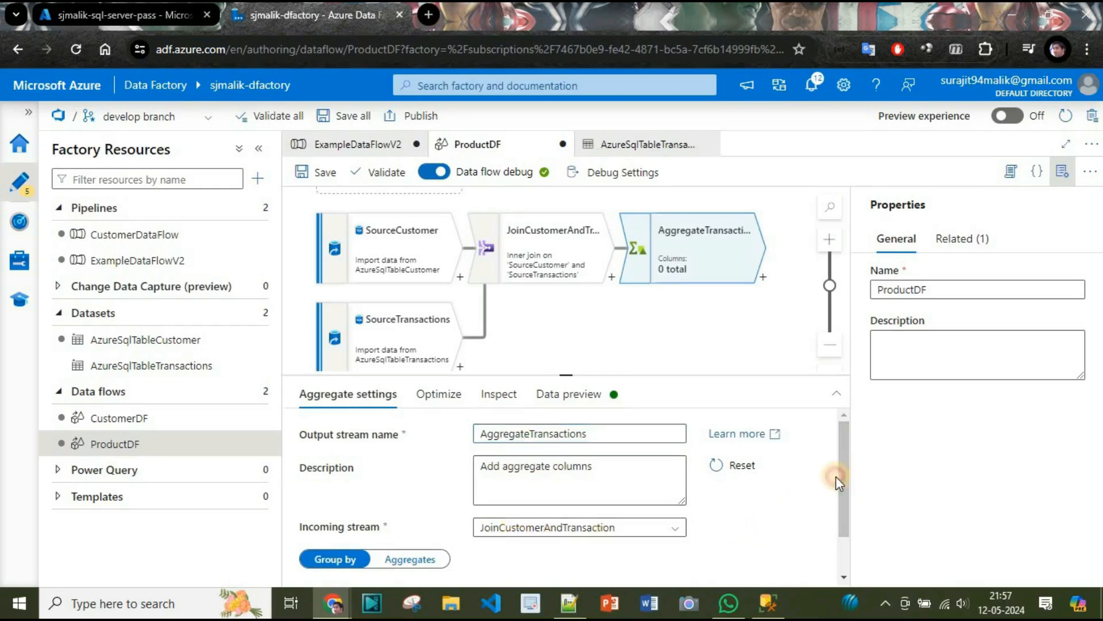
Group the aggregation by the CustomerID column from SourceCustomer.
left_click_drag(841, 474, 828, 566)
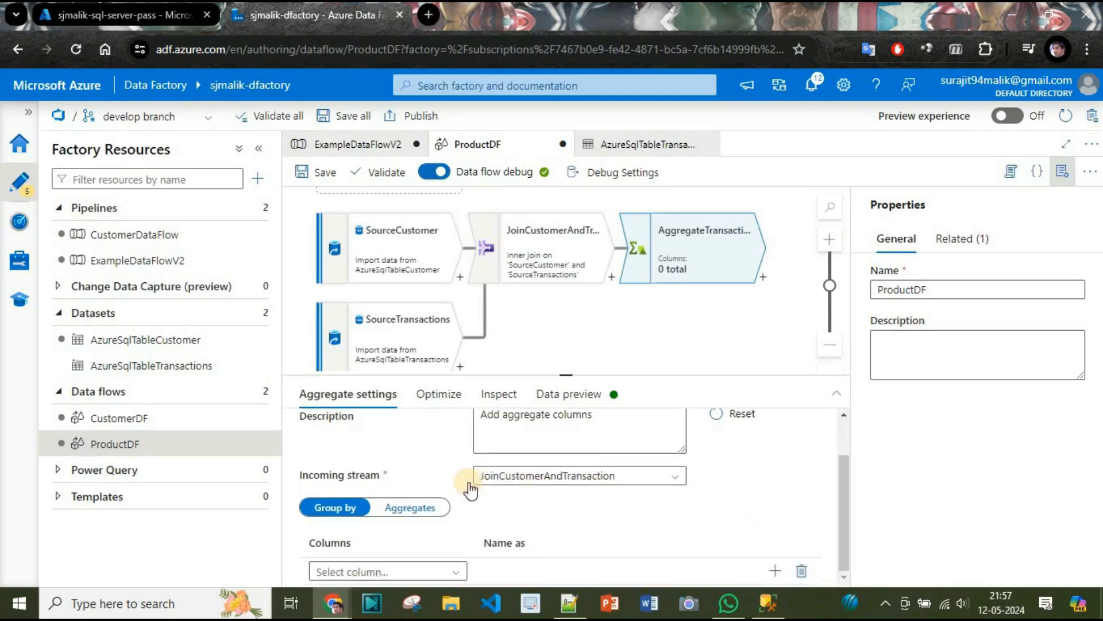
left_click(404, 572)
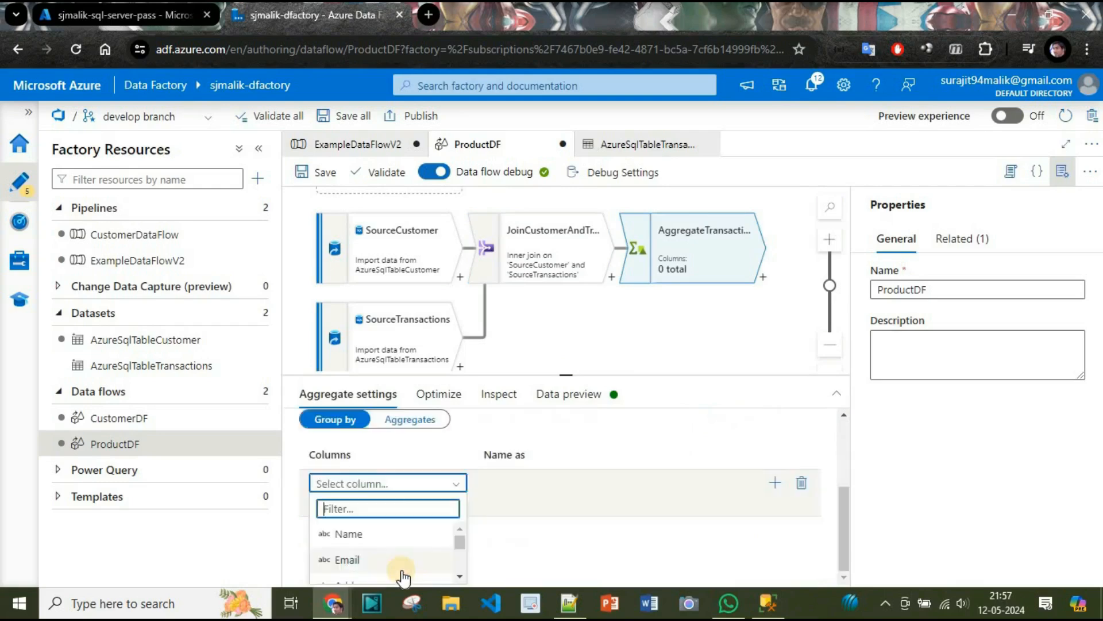
left_click(413, 512)
type("X")
key("BackSpace")
type("C")
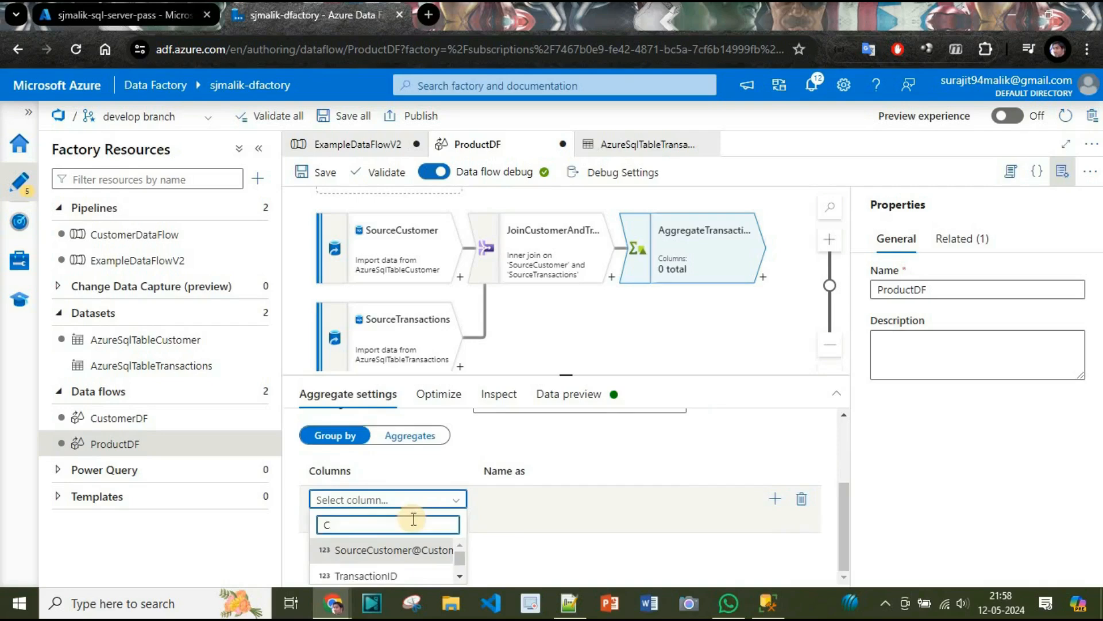
type("ustomer")
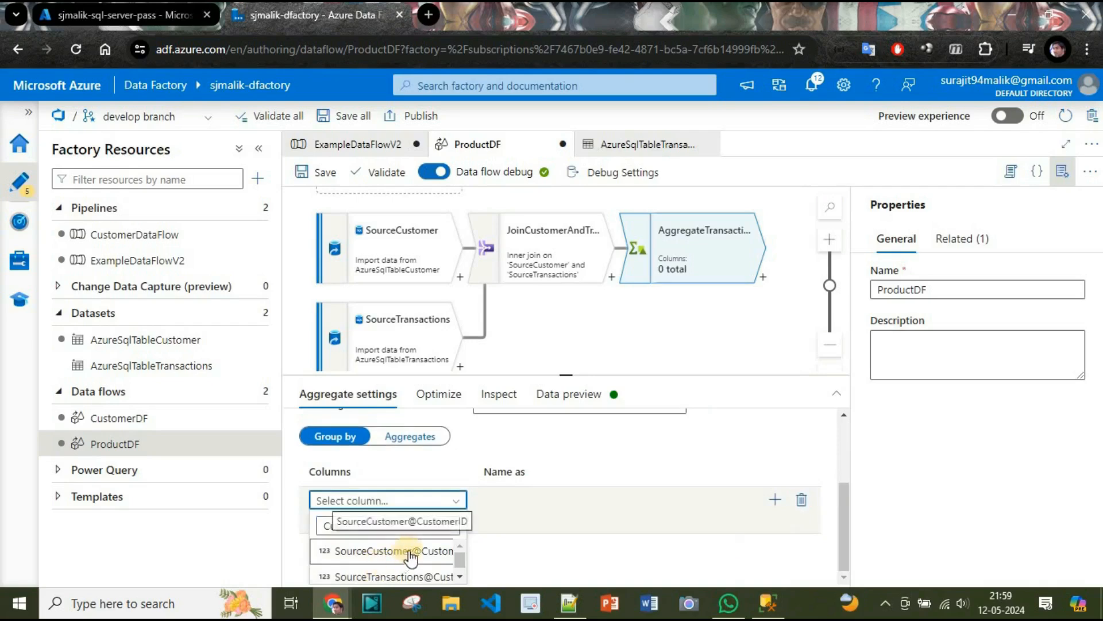
left_click(410, 552)
Select Amount as the first aggregate column of AggregateTransactions.
left_click(405, 507)
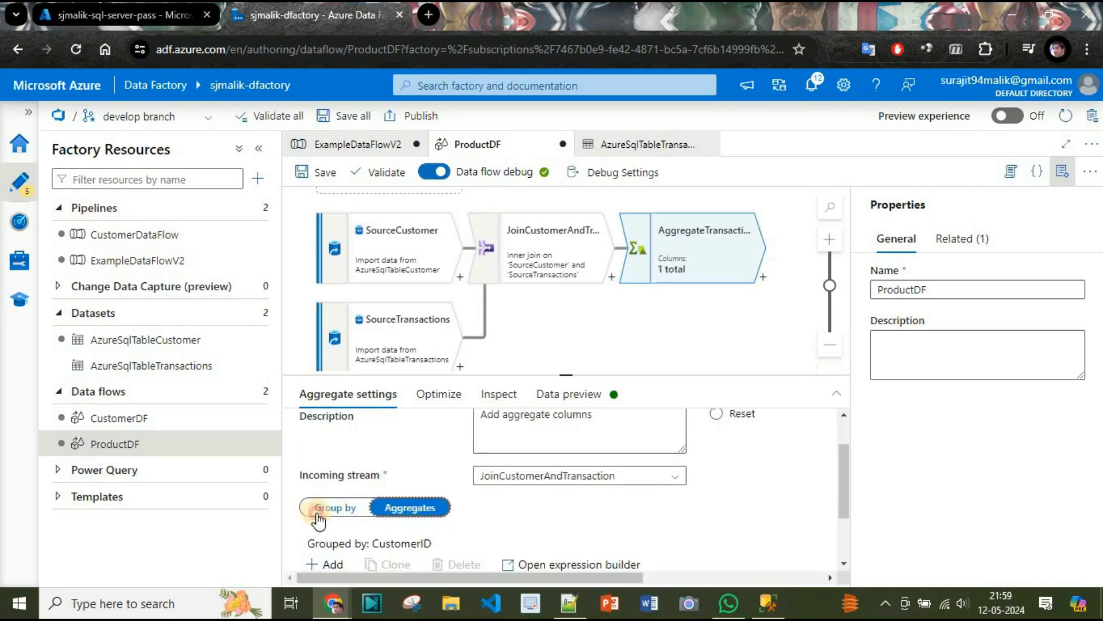
left_click(318, 513)
left_click(391, 508)
scroll(573, 527, "down", 2)
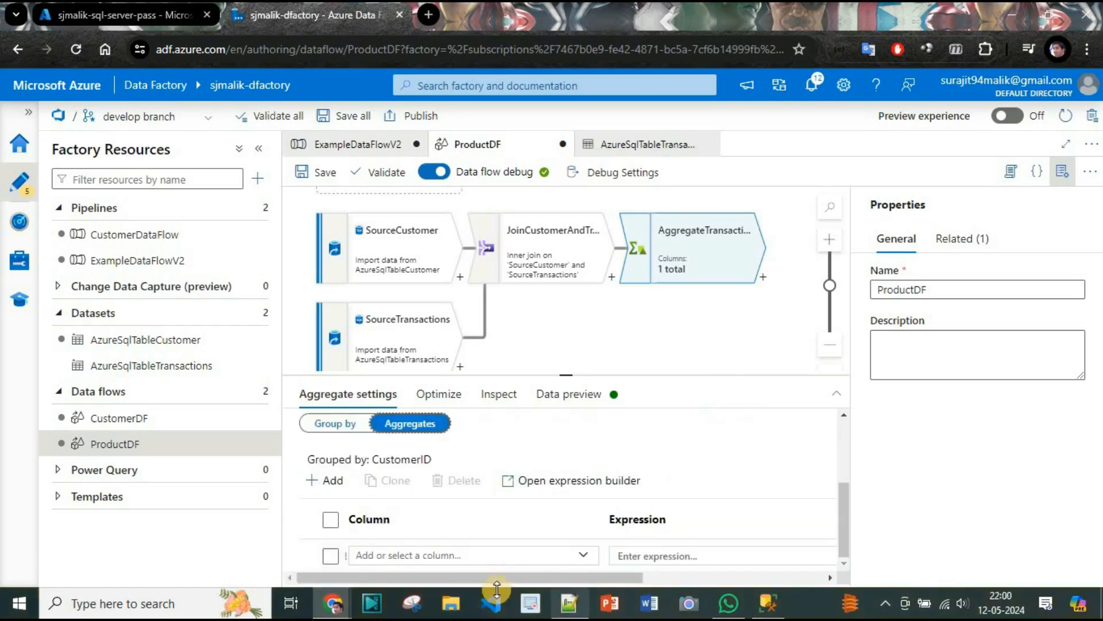
left_click(518, 557)
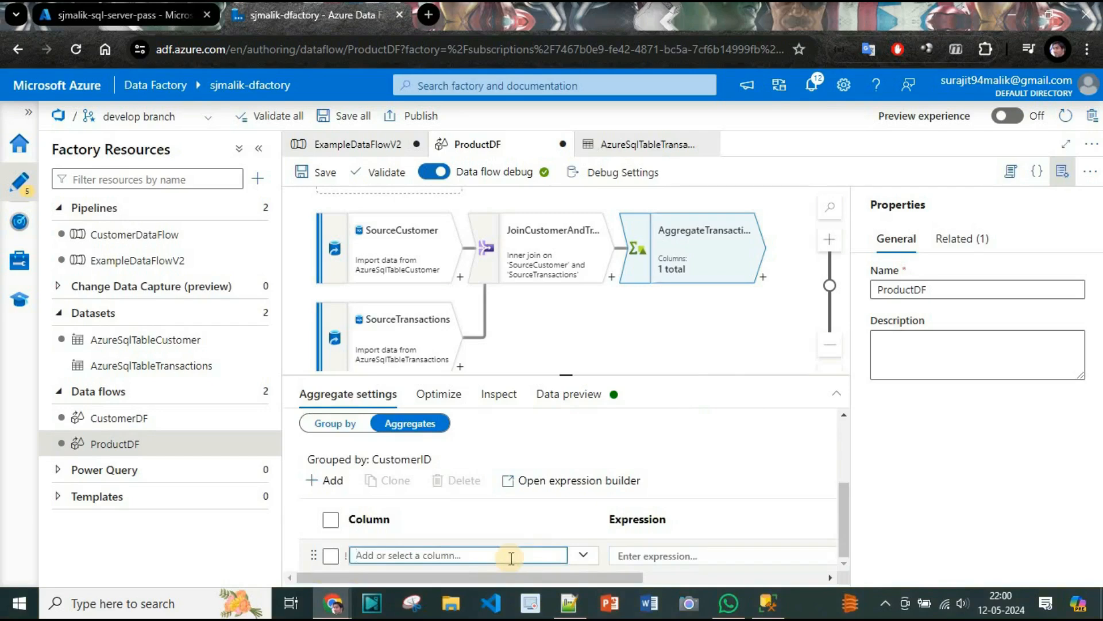
type("Trasa")
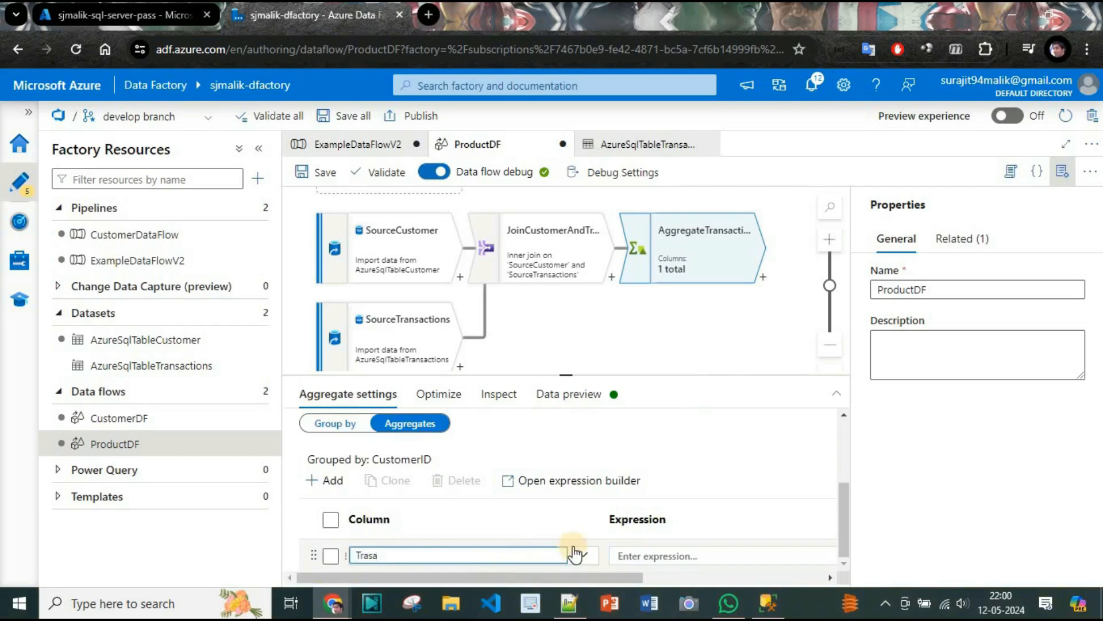
left_click(584, 554)
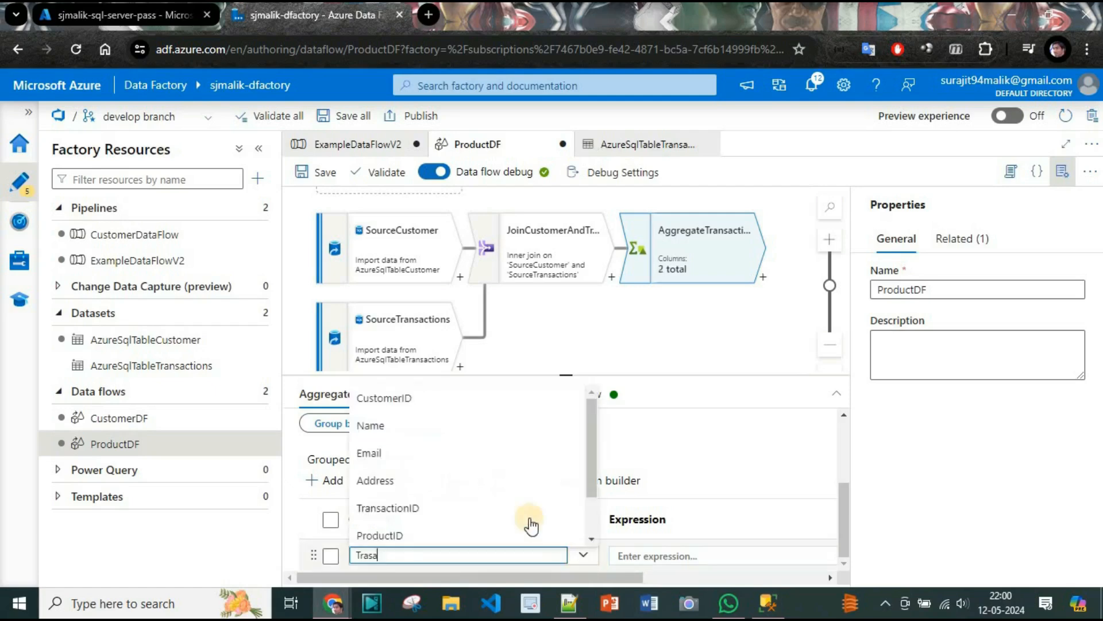
scroll(435, 458, "down", 2)
left_click(394, 531)
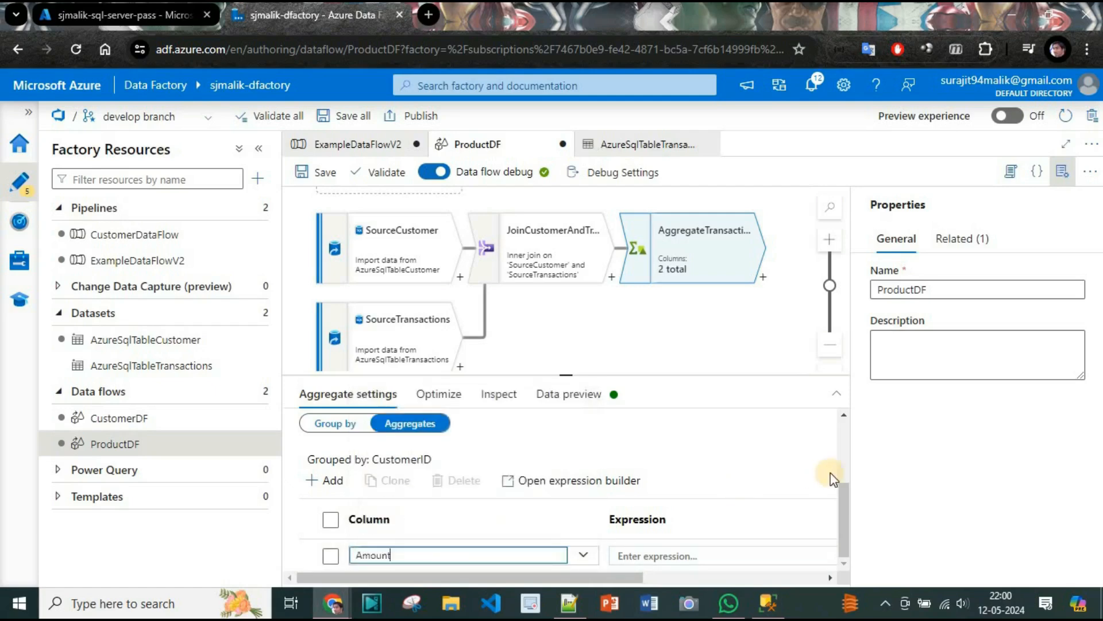
Open the expression builder for the Amount aggregate column and insert the sum function.
left_click(655, 555)
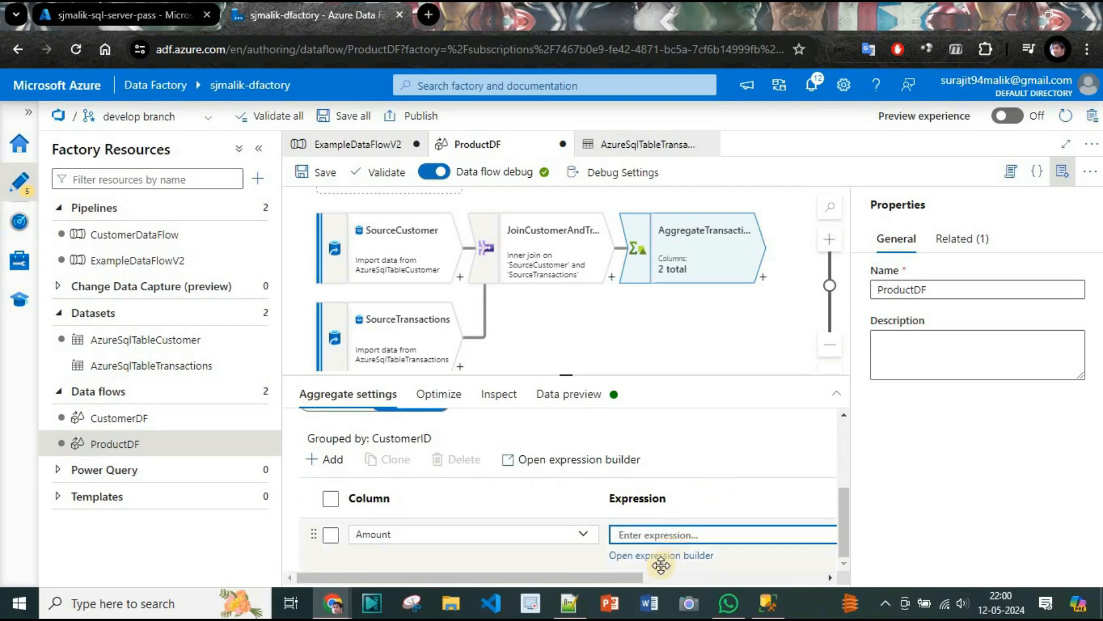
left_click(678, 557)
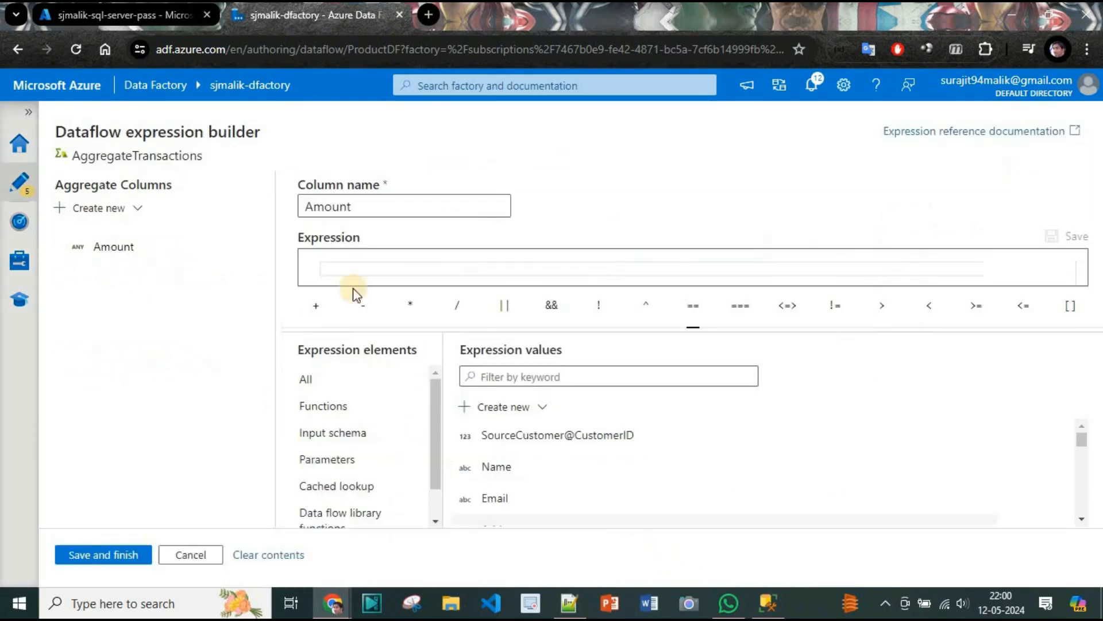
left_click(398, 259)
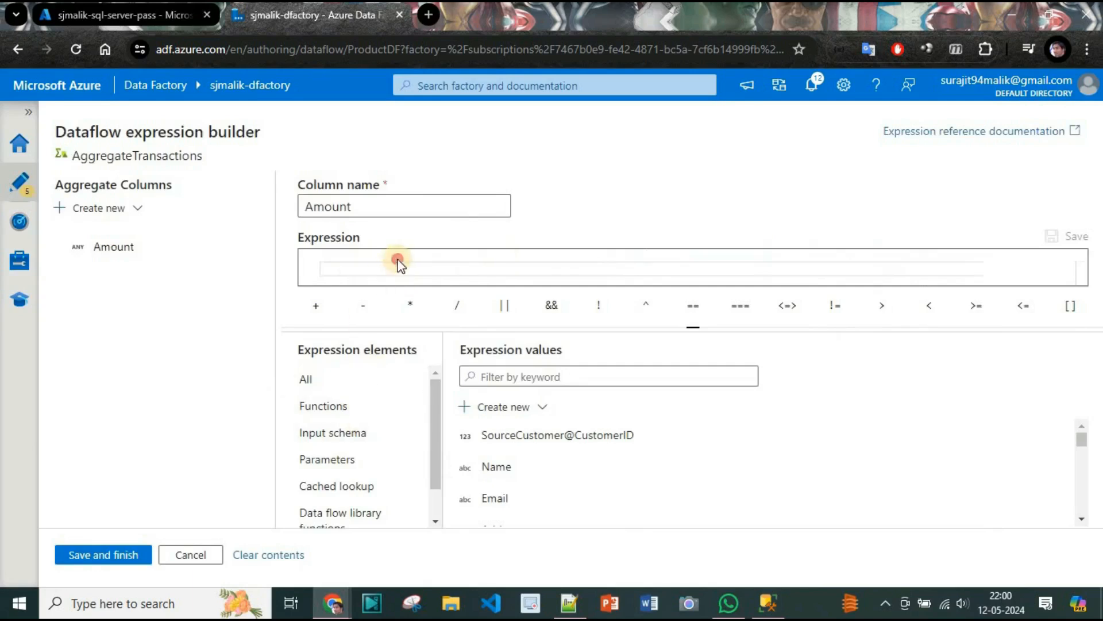
type("s")
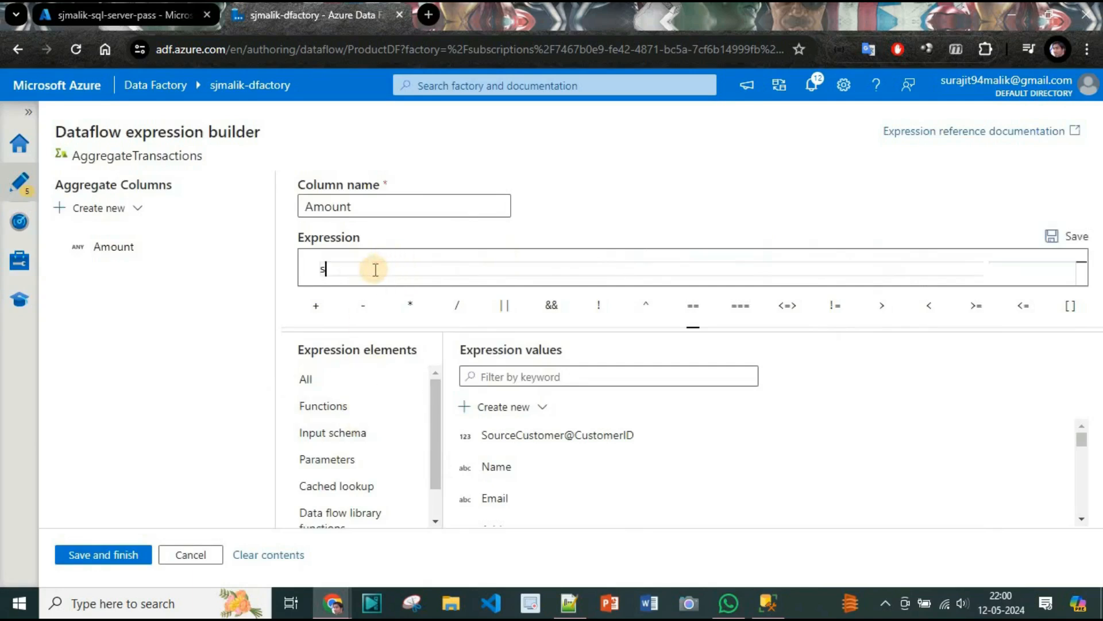
type("um")
left_click(405, 286)
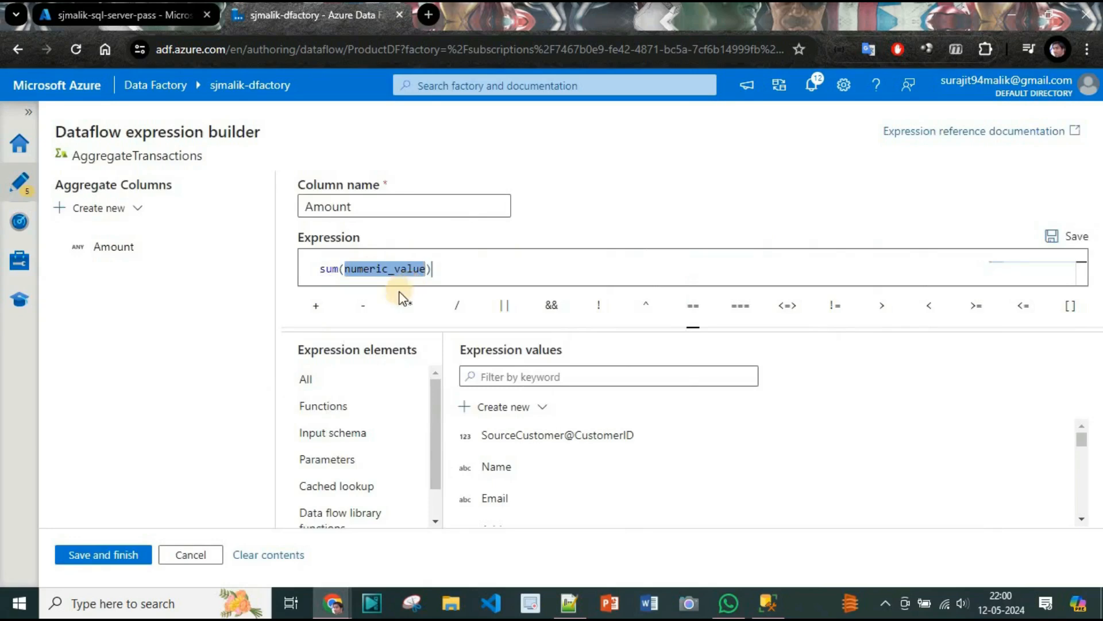
Complete the expression as sum(Amount) using the Amount input column, then save it and close the expression builder.
scroll(568, 480, "down", 5)
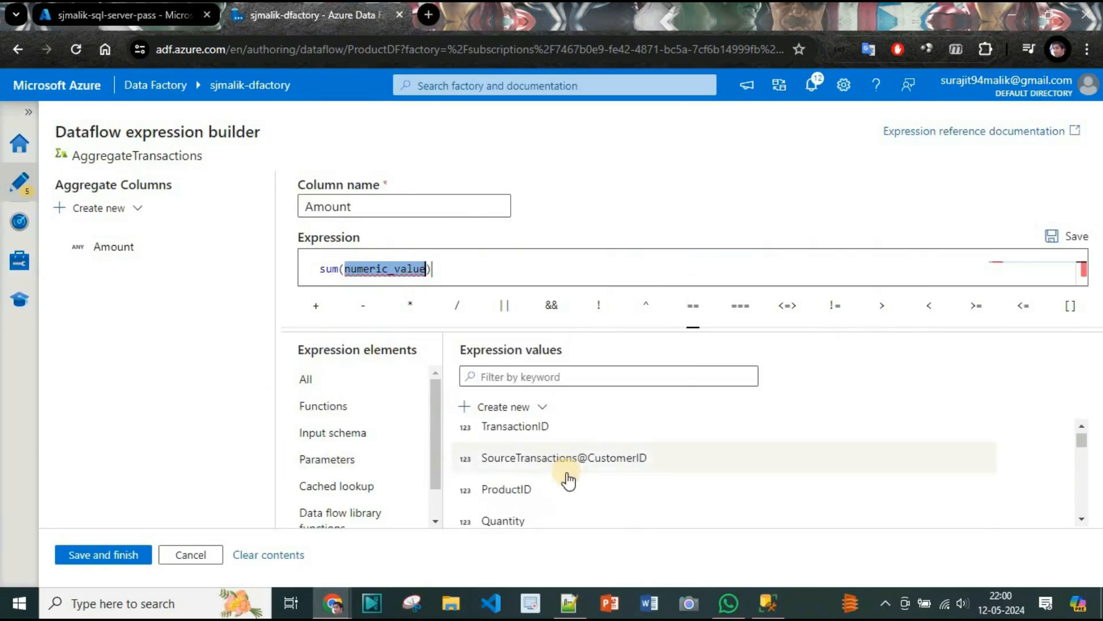
scroll(568, 480, "up", 5)
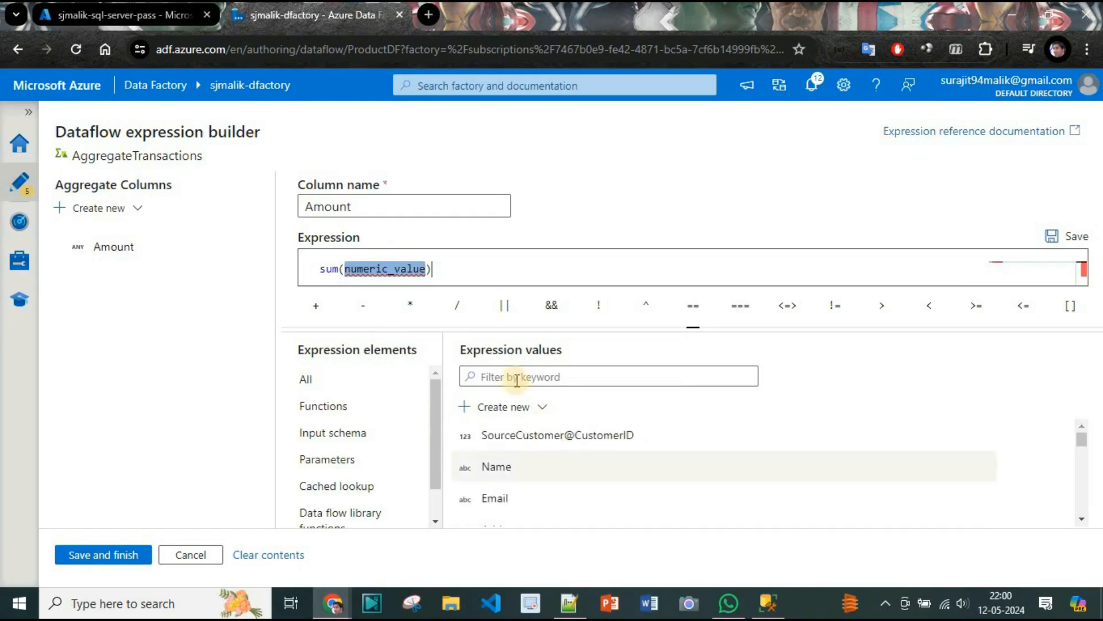
scroll(518, 471, "down", 5)
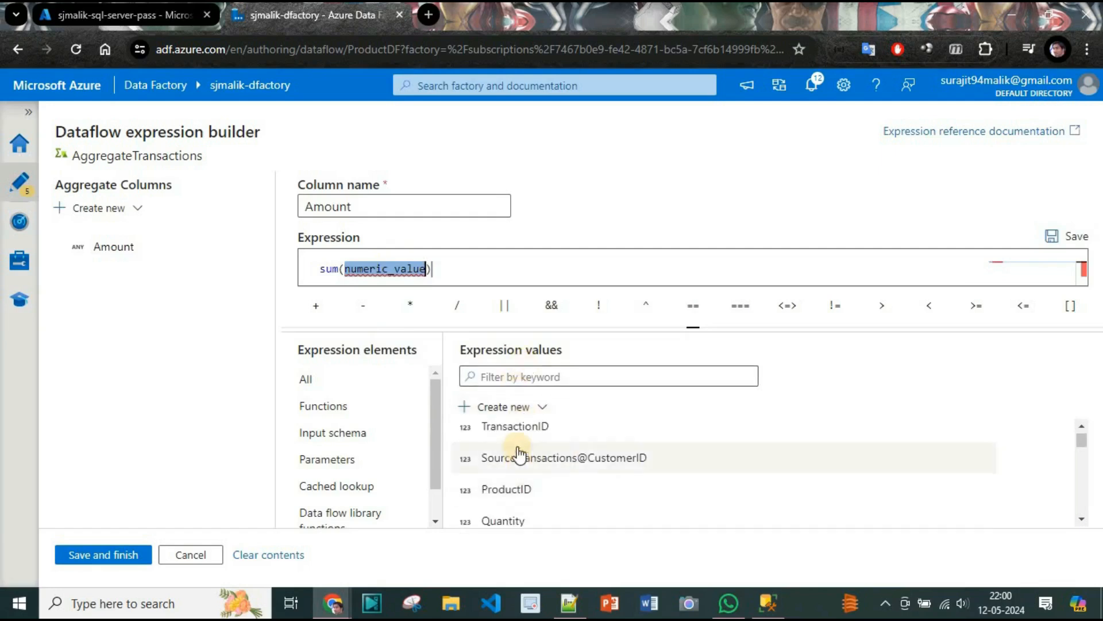
left_click(555, 374)
type("A")
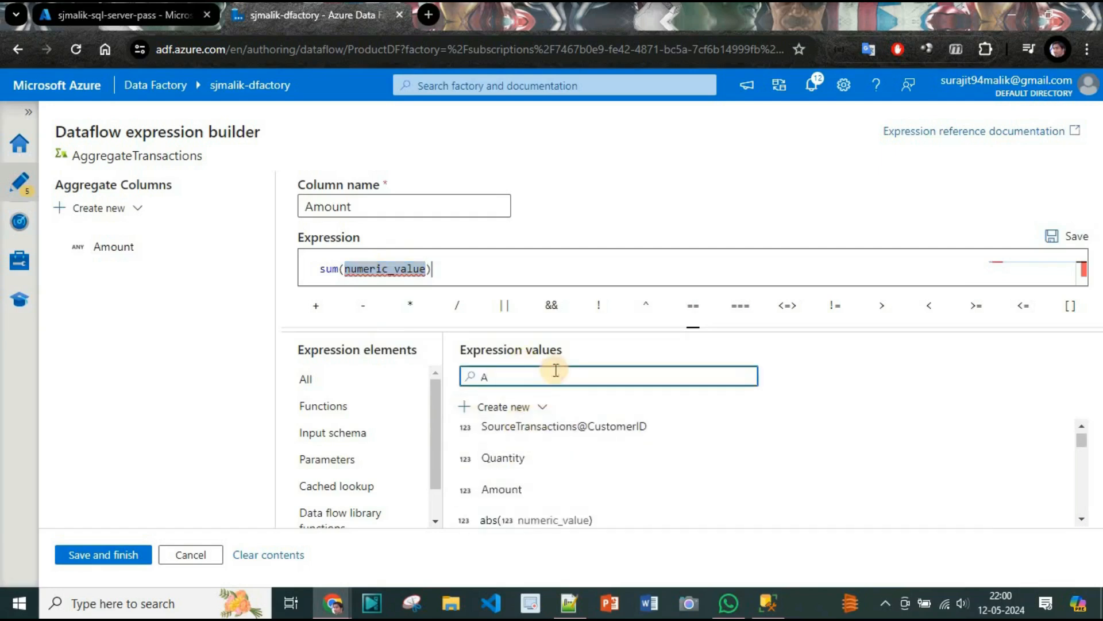
type("mo")
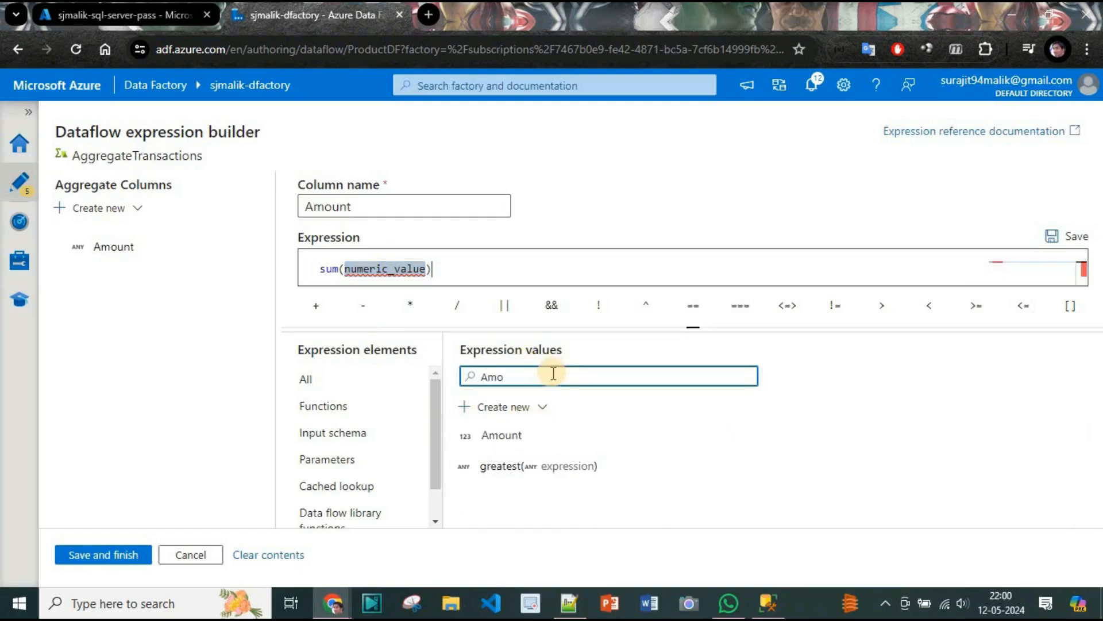
left_click(501, 435)
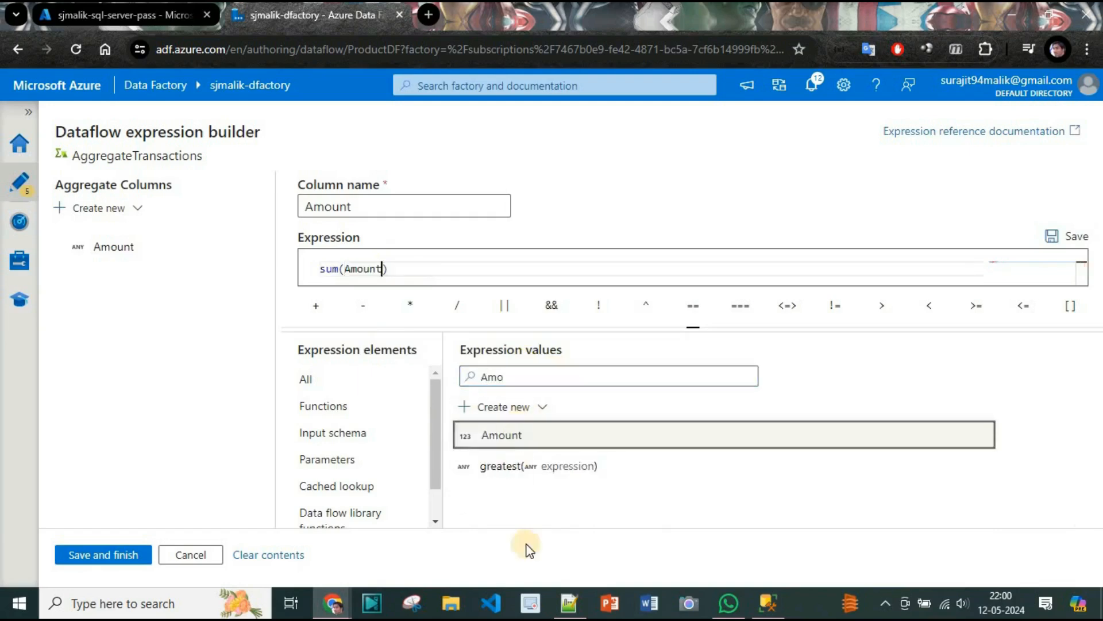
left_click(1073, 225)
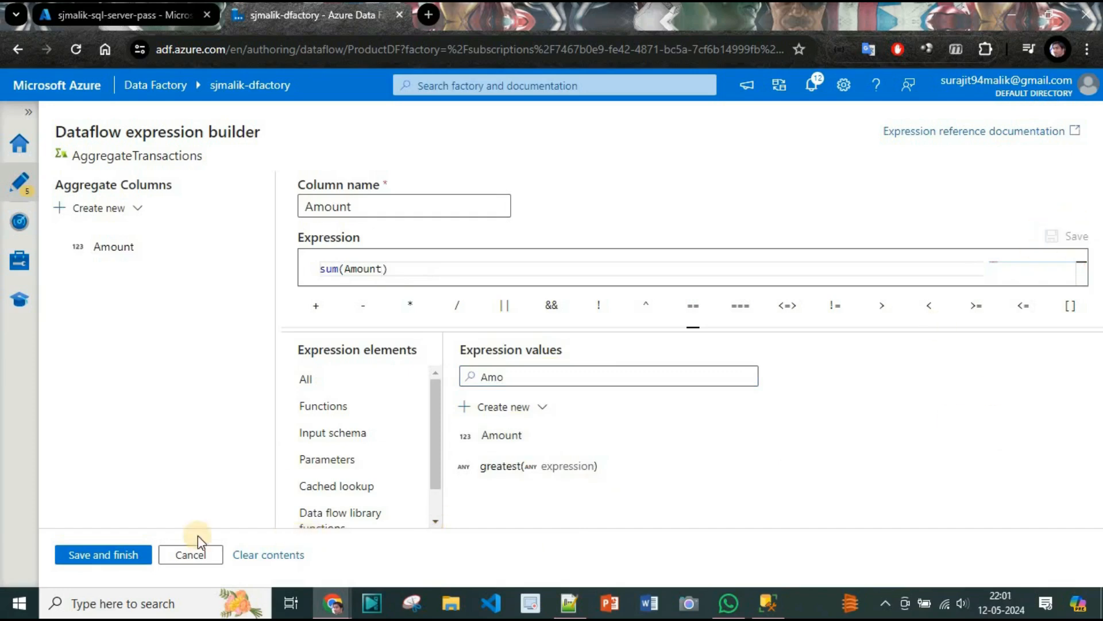
left_click(115, 553)
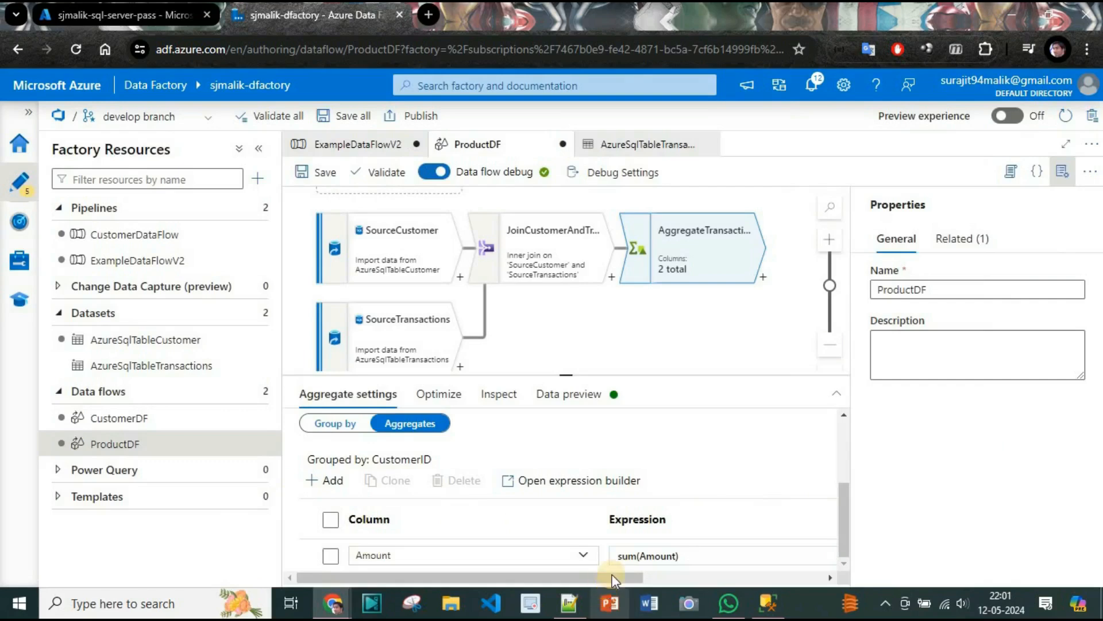
Add another aggregate column row after the Amount column.
left_click_drag(616, 577, 763, 559)
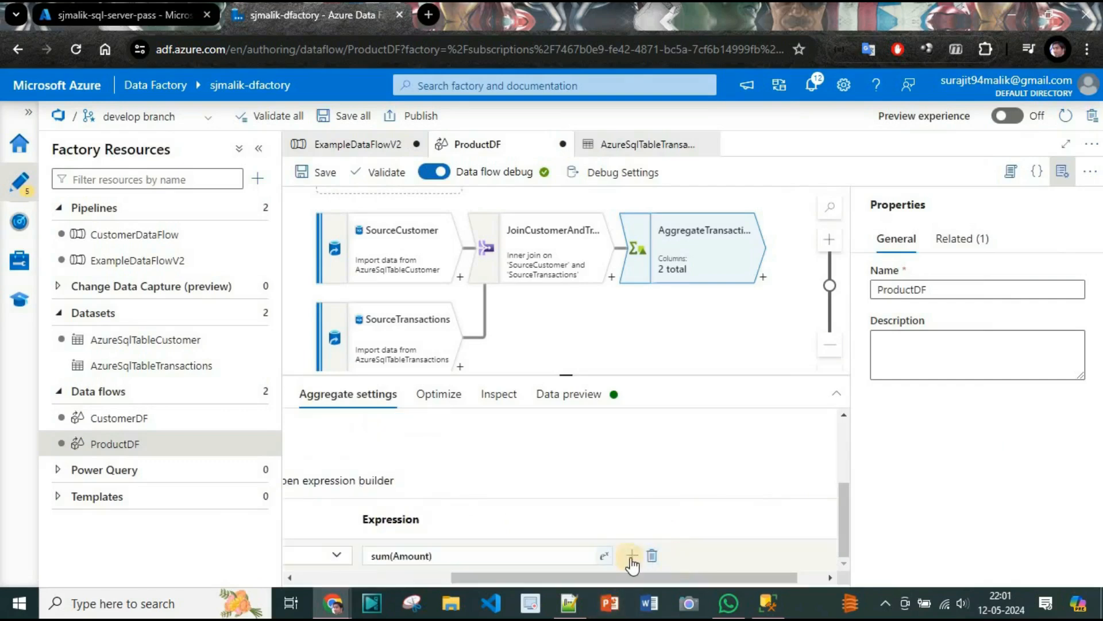
left_click(632, 556)
left_click(682, 507)
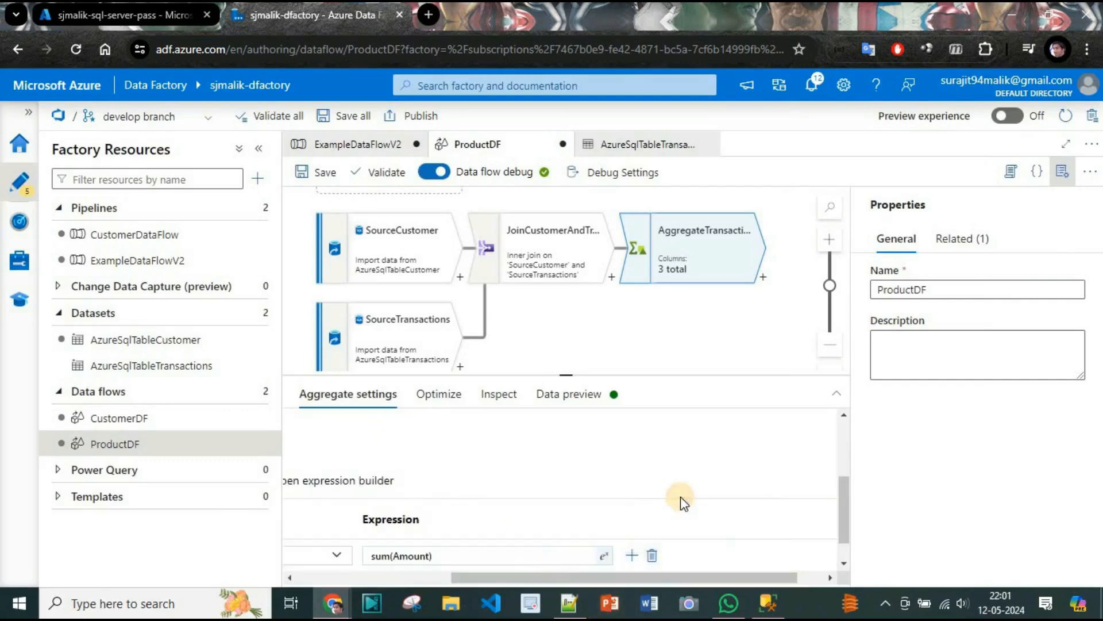
Select TransactionID as the second aggregate column of AggregateTransactions.
mouse_move(598, 578)
left_mouse_down()
mouse_move(503, 592)
mouse_move(384, 520)
left_mouse_up()
scroll(471, 518, "down", 1)
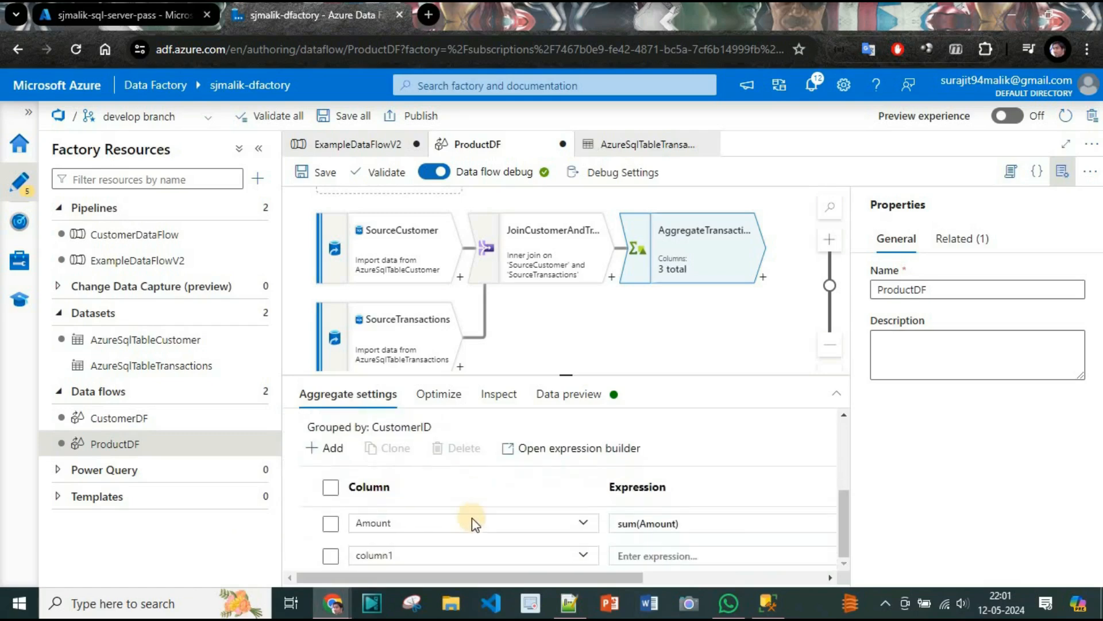
left_click(534, 559)
left_click(583, 555)
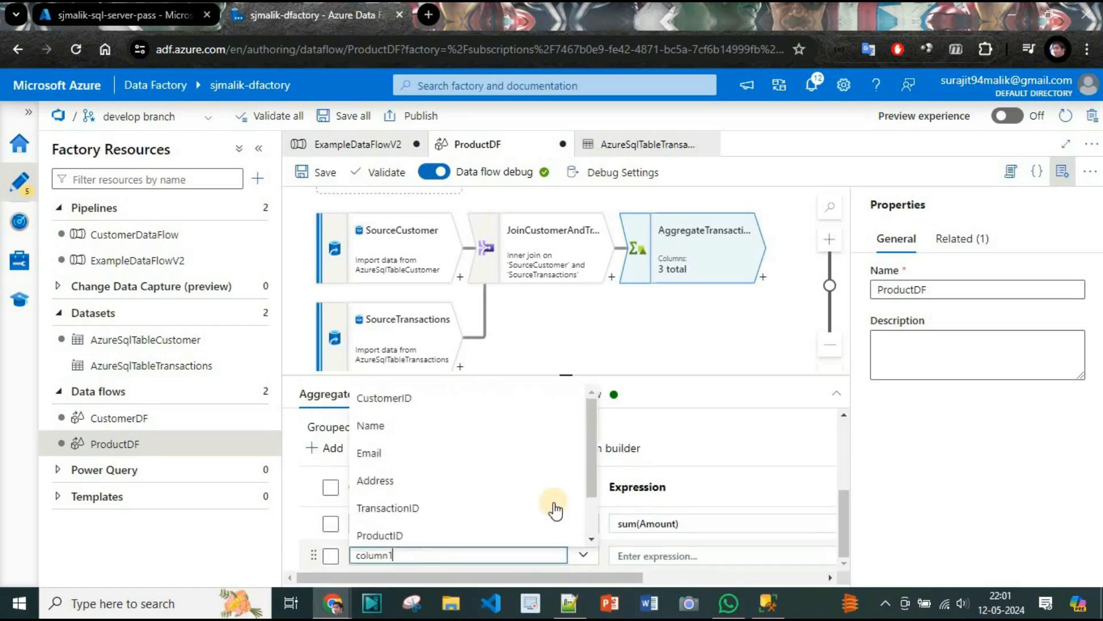
left_click(488, 508)
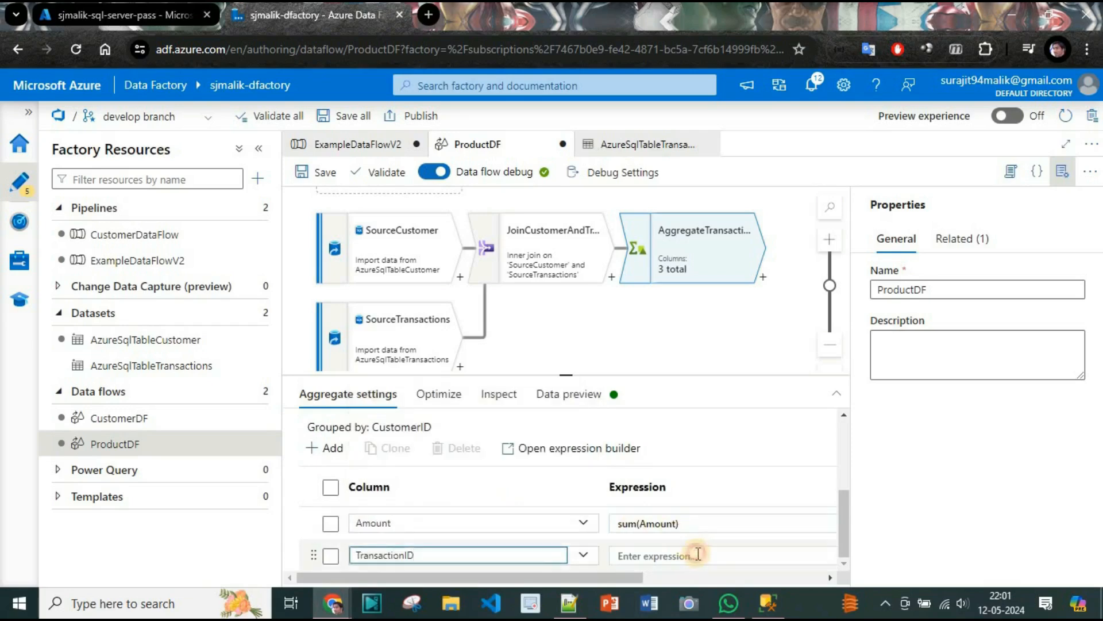
Open the expression builder for the TransactionID aggregate column and insert the count function.
left_click(697, 554)
left_click(845, 504)
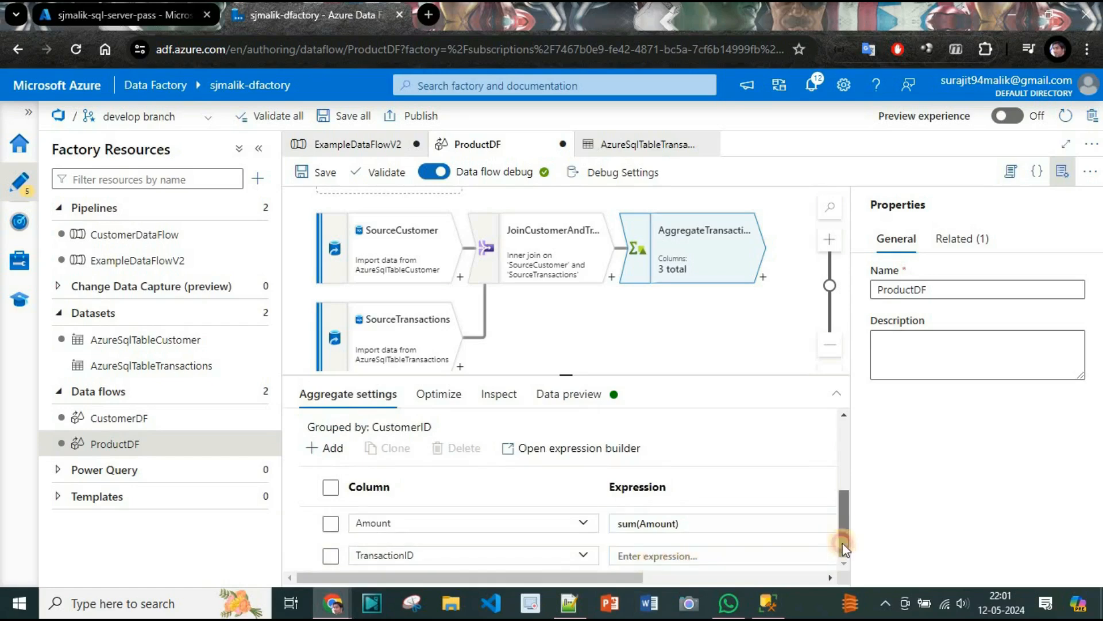
left_click(742, 554)
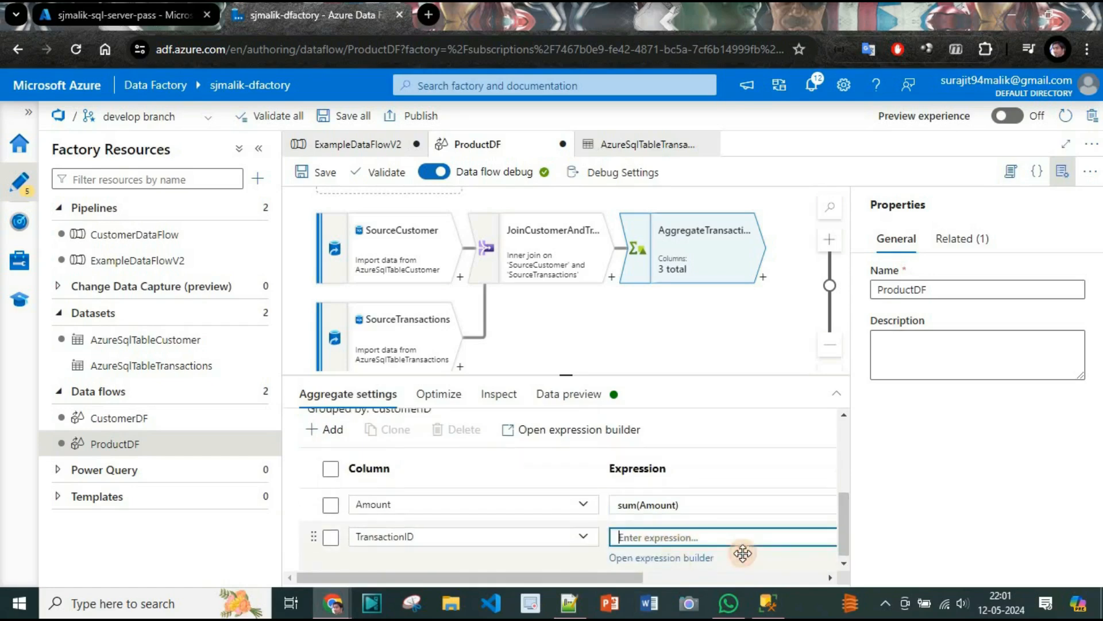
left_click(671, 558)
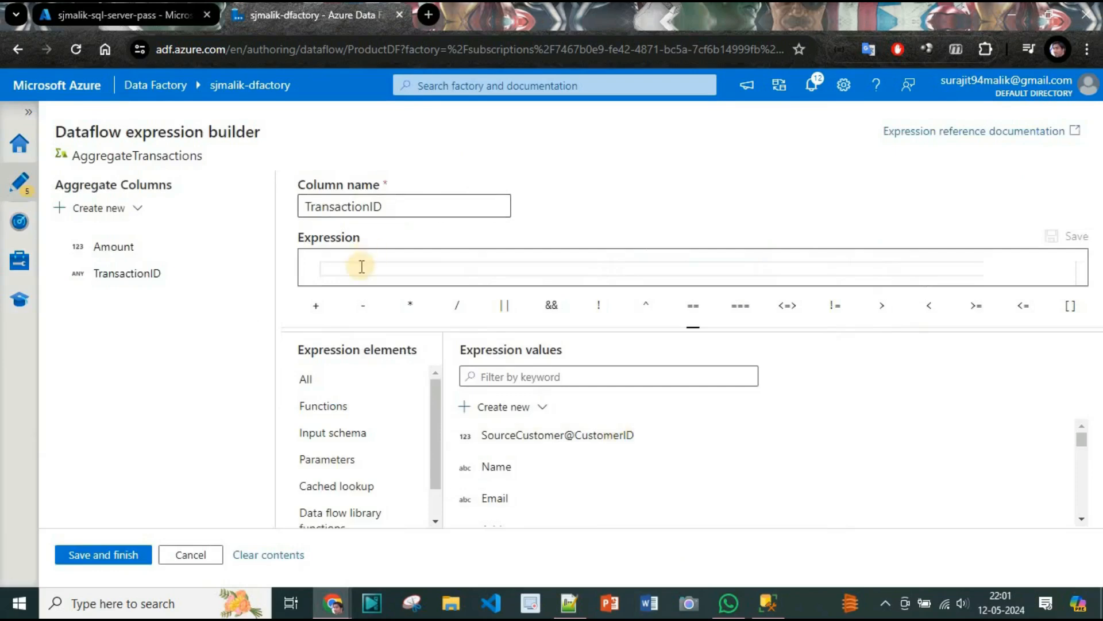
type("count")
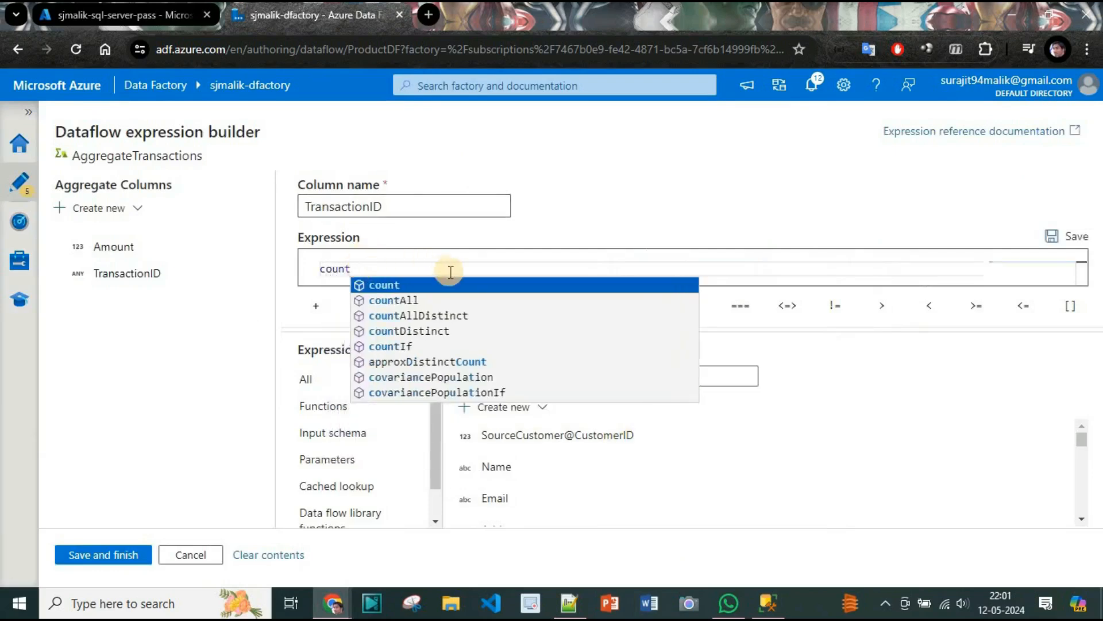
left_click(450, 282)
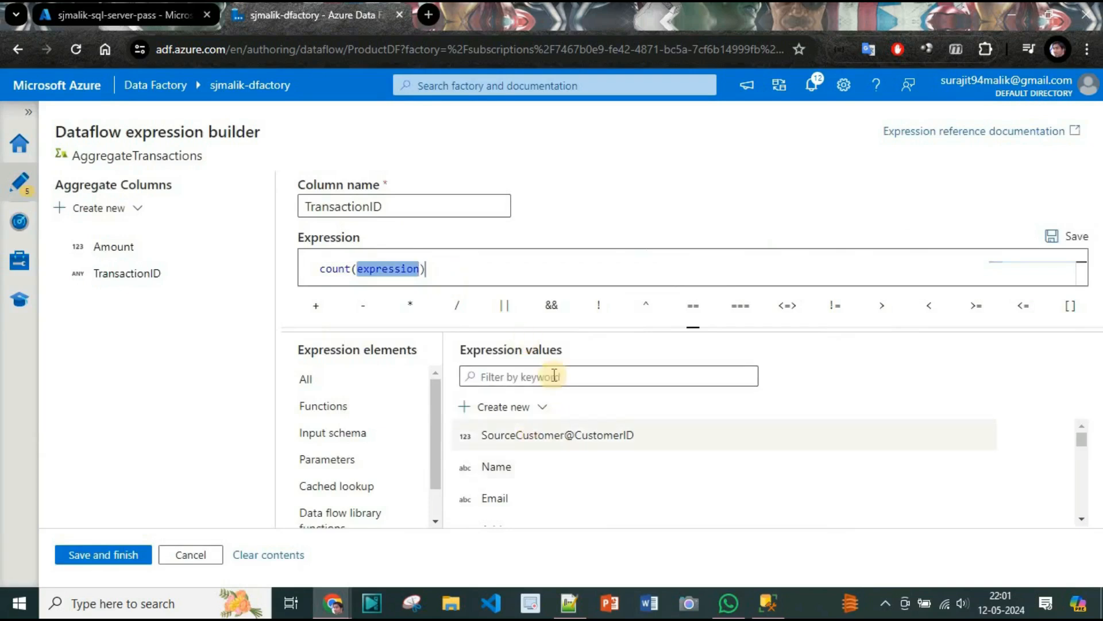
Complete the expression as count(TransactionID) using the TransactionID input column, then save it and close the expression builder.
left_click(553, 377)
type("Tra")
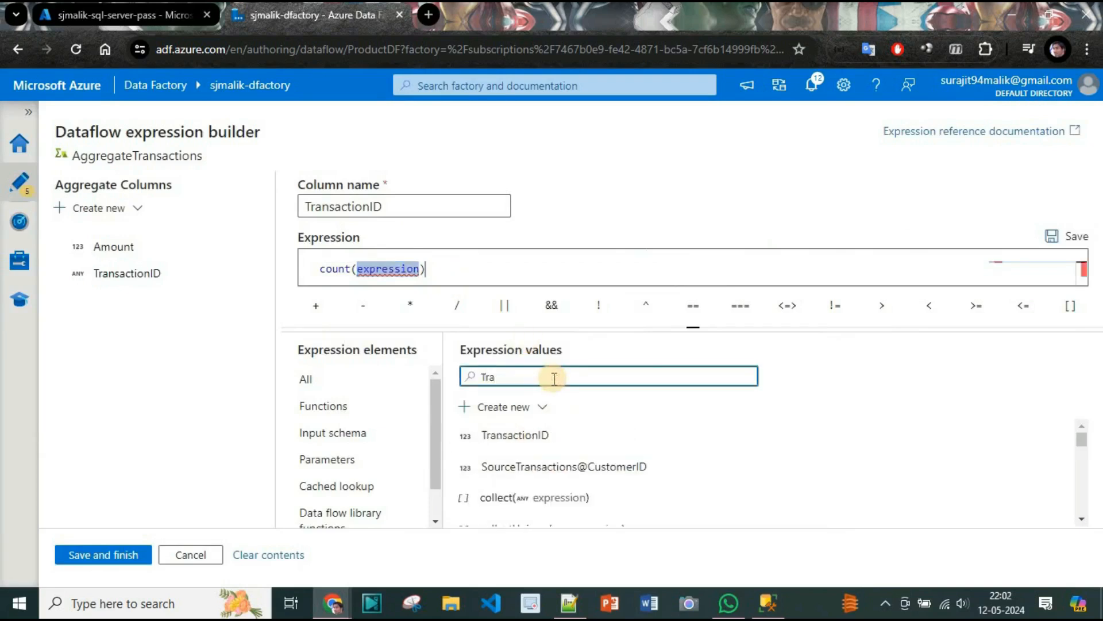
left_click(526, 438)
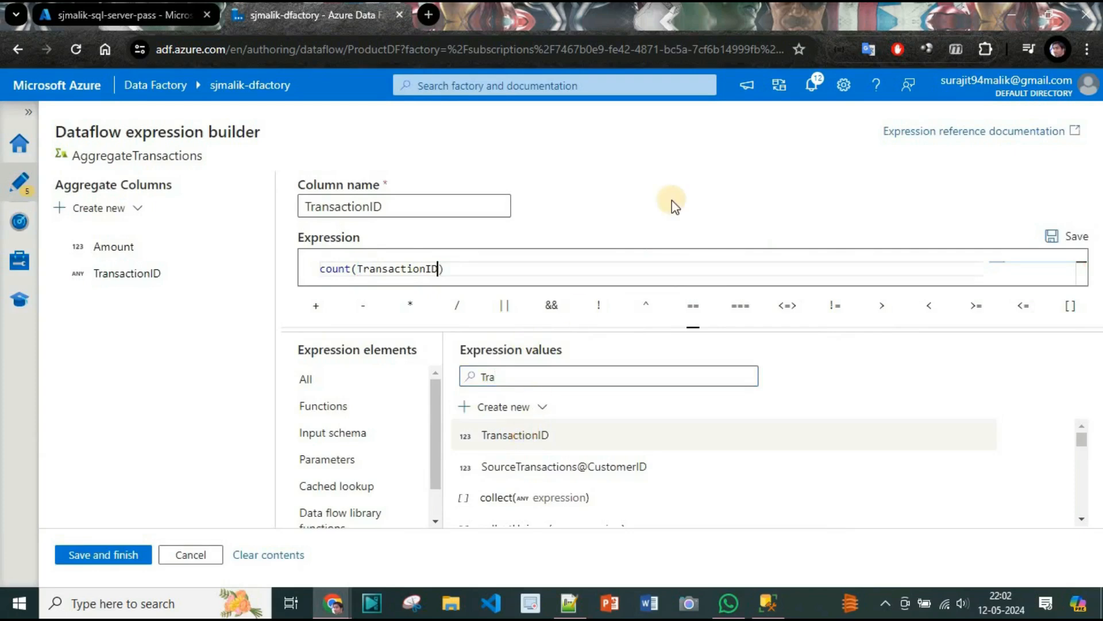
left_click(103, 555)
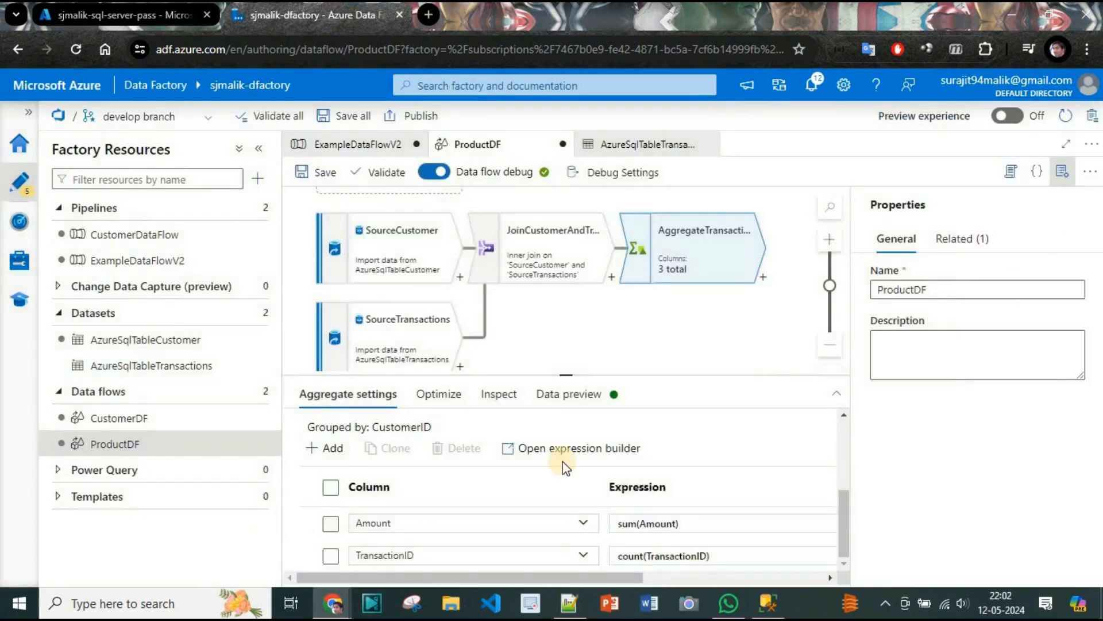
Inspect the output schema of AggregateTransactions, including how each column is aggregated.
left_click(568, 407)
left_click(504, 410)
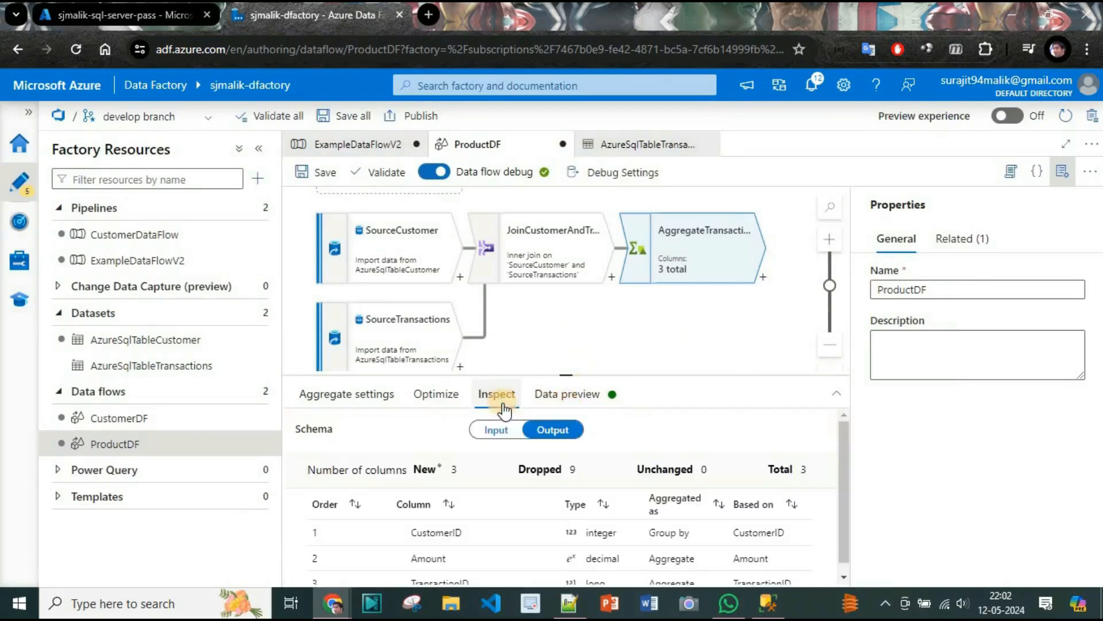
left_click_drag(841, 487, 840, 528)
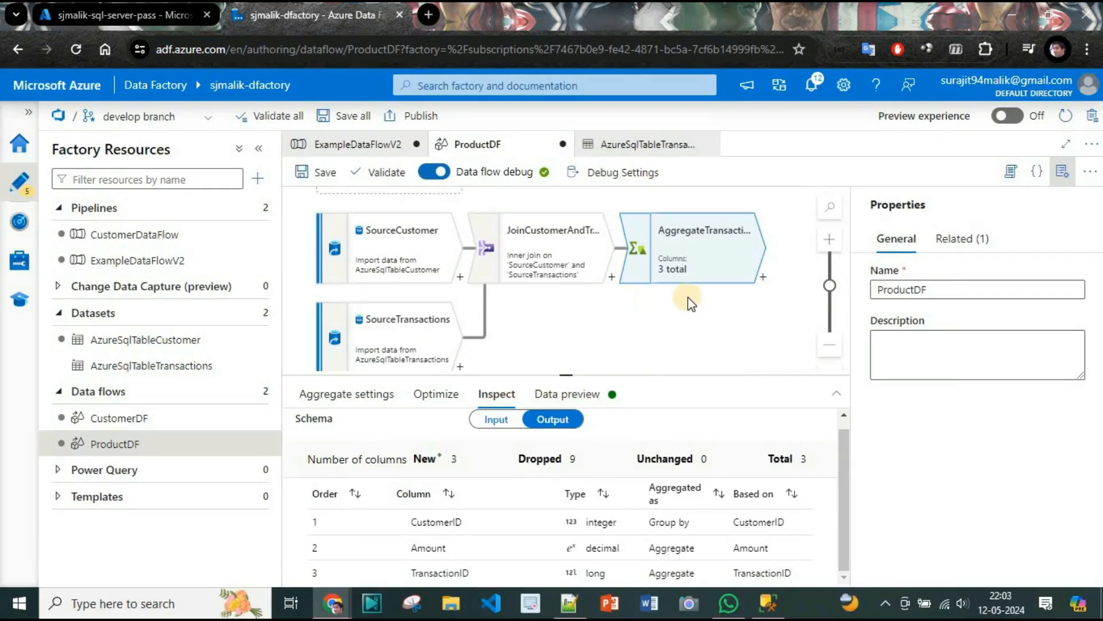
Add a Filter transformation after AggregateTransactions in the data flow.
left_click(763, 280)
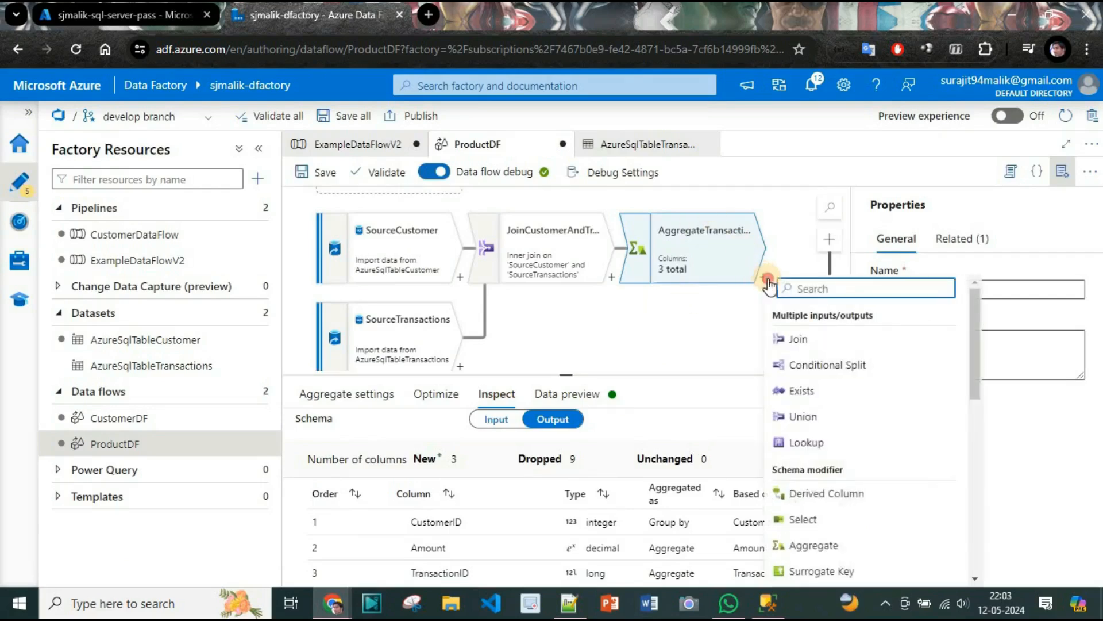
left_click(840, 285)
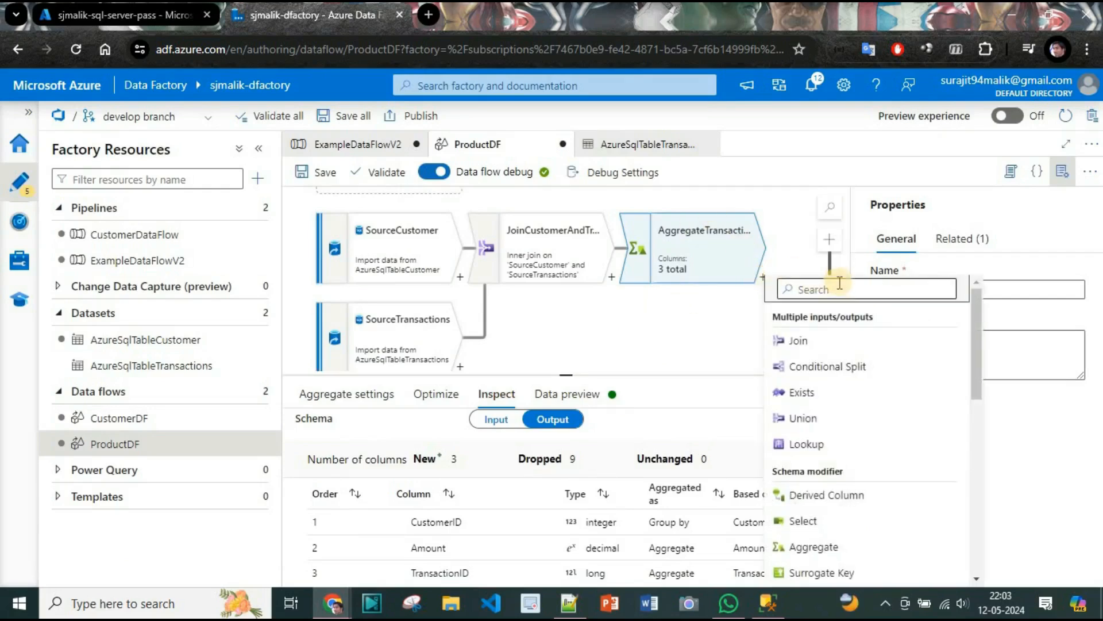
type("F")
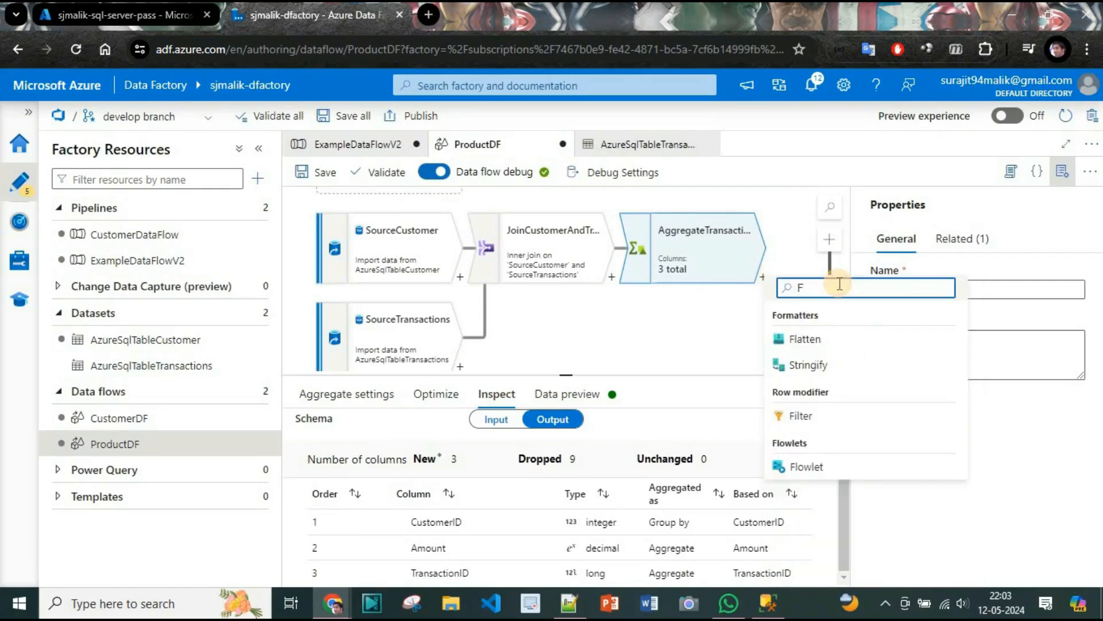
left_click(808, 417)
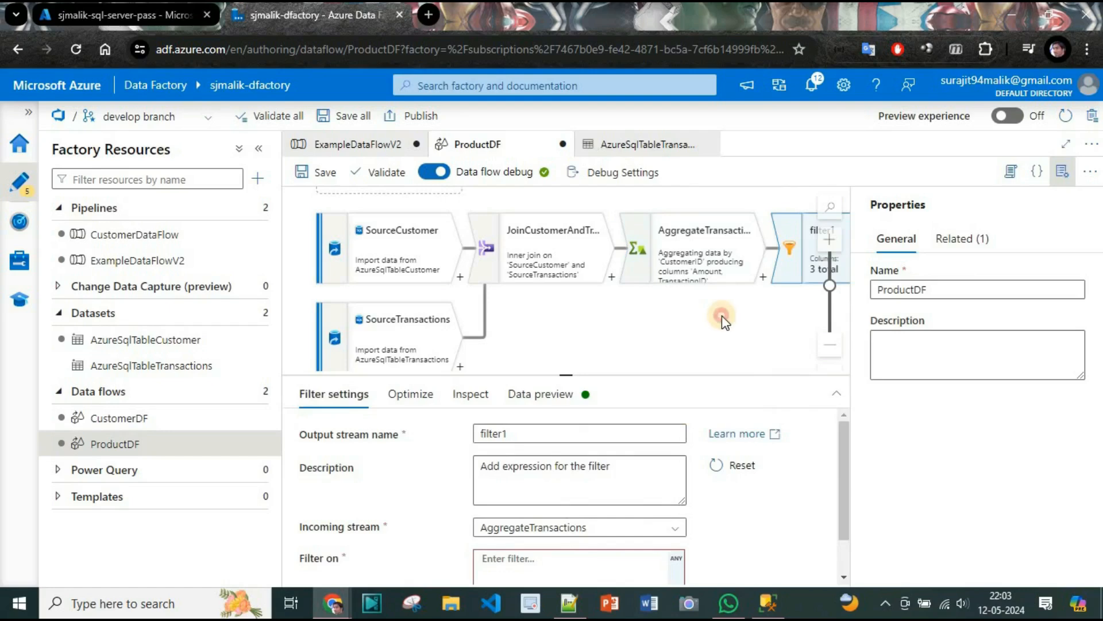
left_click_drag(724, 318, 603, 309)
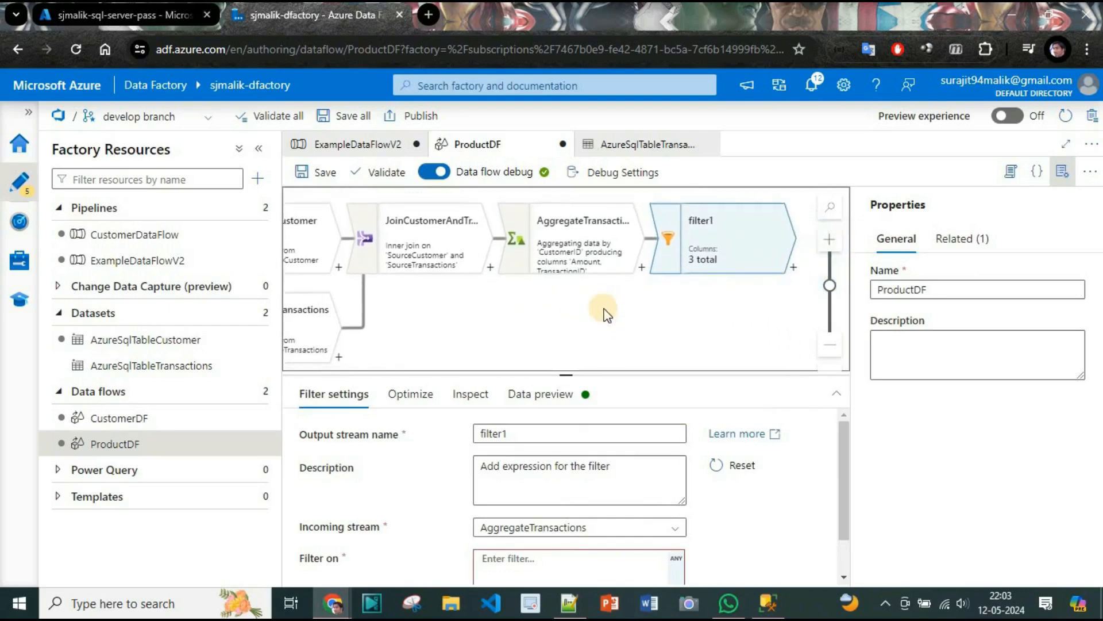
Set the filter transformation's output stream name to TxGreaterThanOne.
left_click(508, 433)
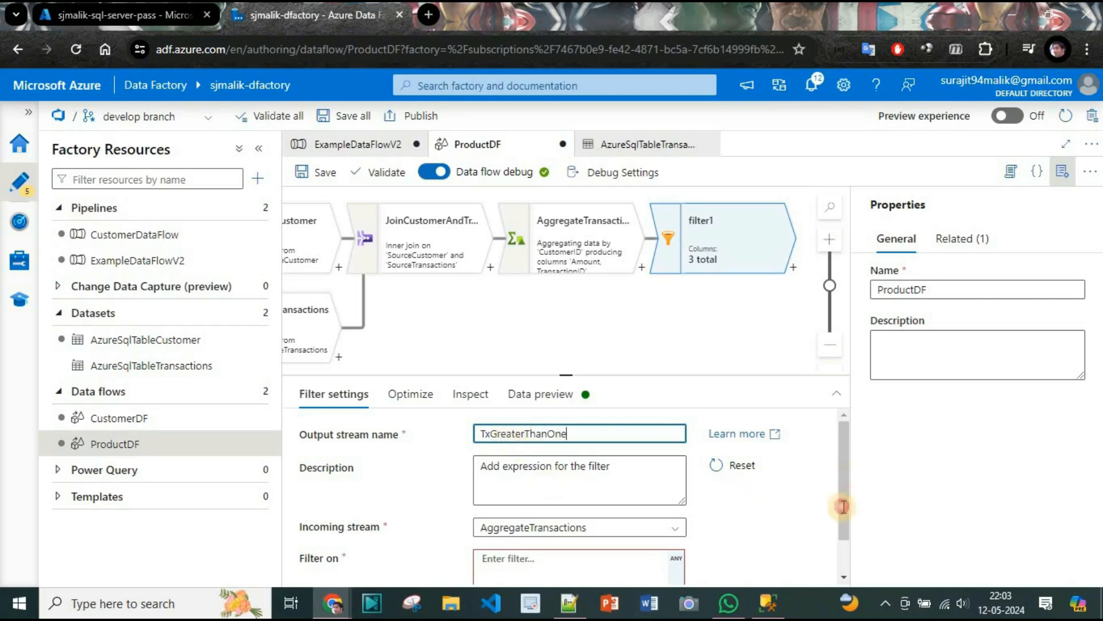
left_click_drag(842, 469, 842, 470)
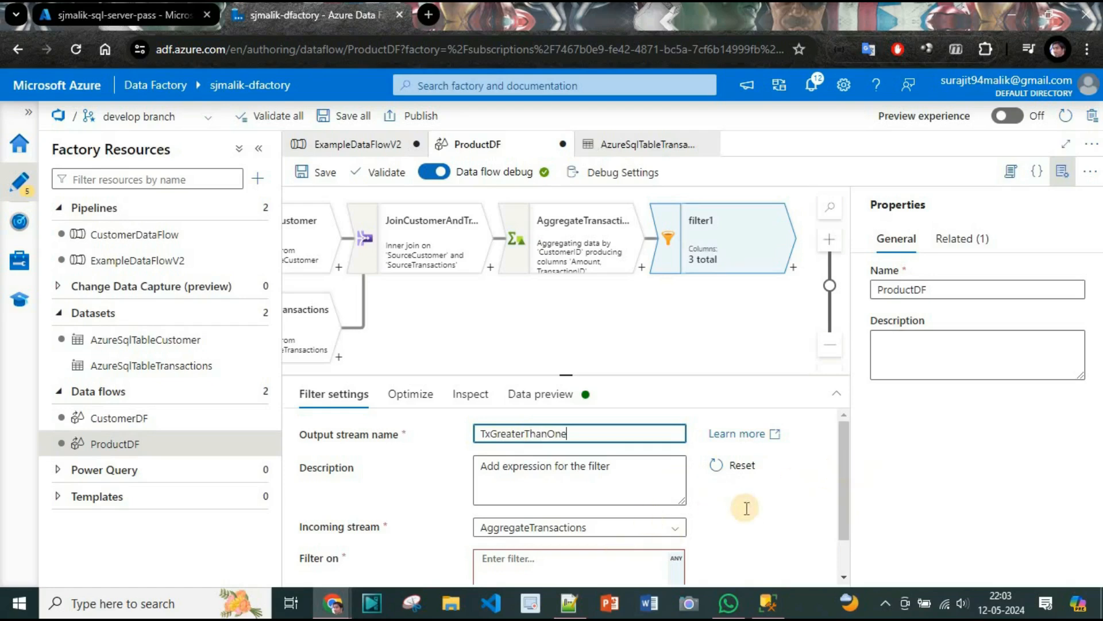
scroll(778, 522, "down", 3)
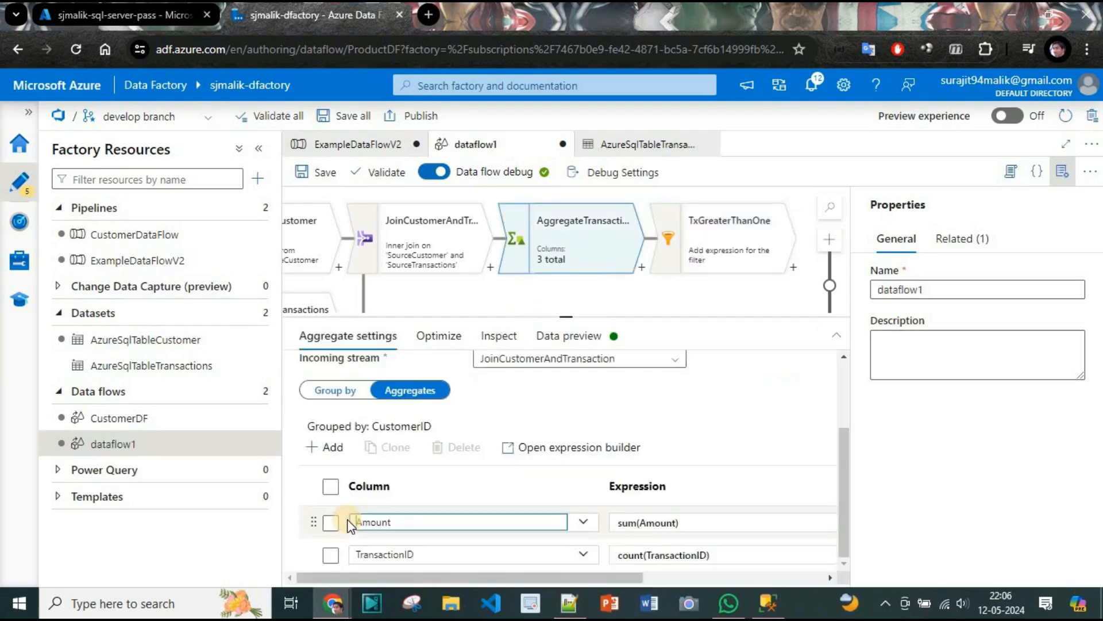
In AggregateTransactions, rename the sum(Amount) column to TotalTransactionAmount and the count(TransactionID) column to TransactionCount.
type("TotalTransaction")
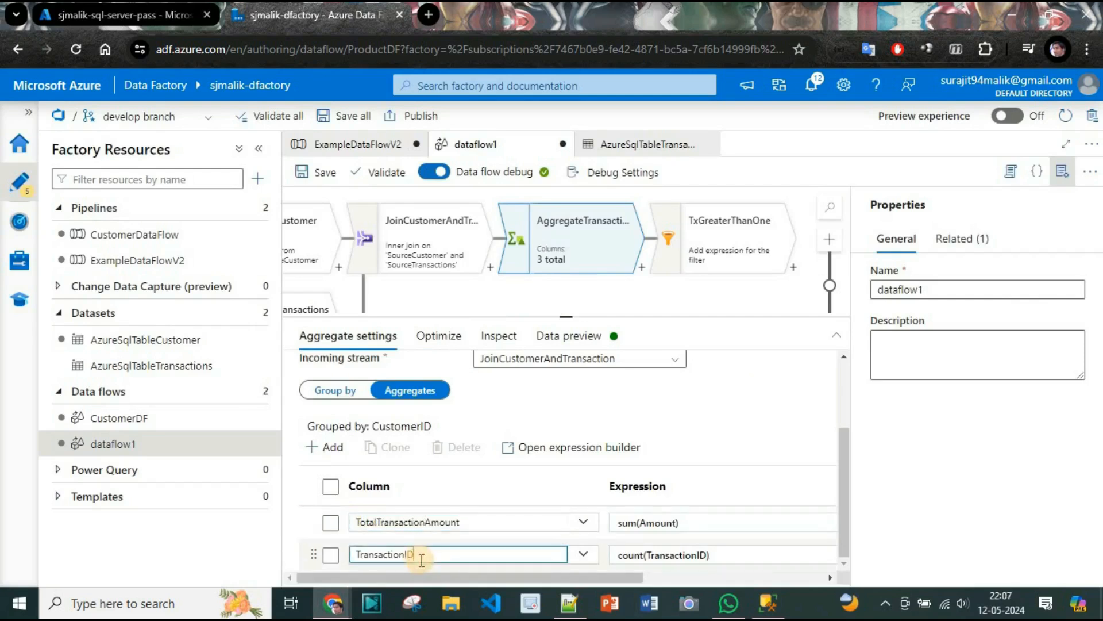
double_click(419, 556)
type("T")
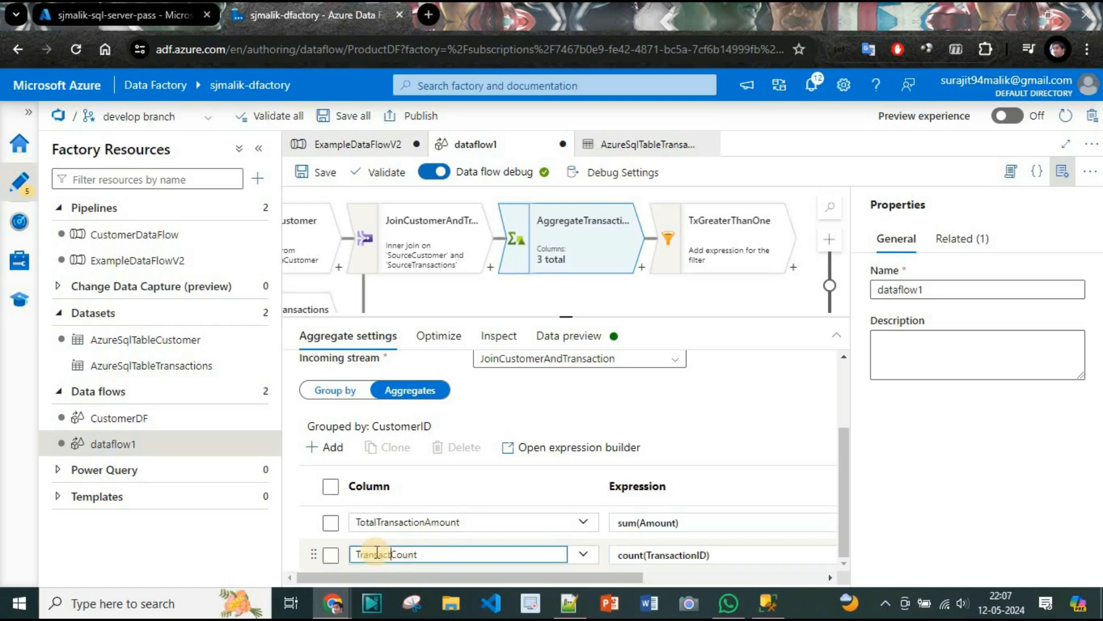
Set the TxGreaterThanOne filter condition to TransactionCount>0 in the expression builder and save it.
left_click(692, 247)
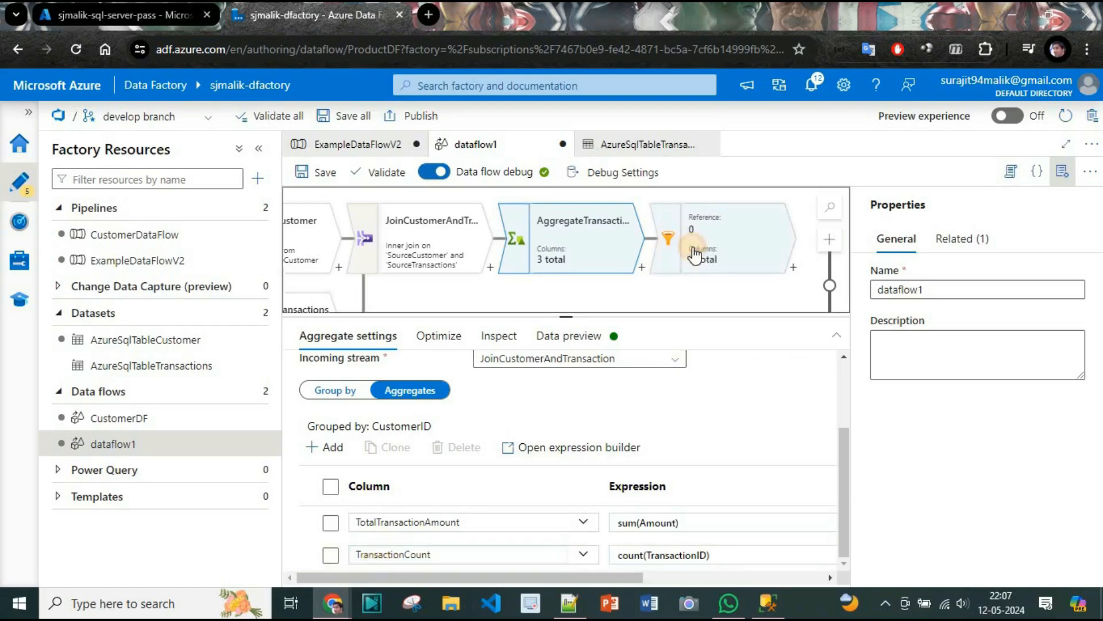
left_click(536, 503)
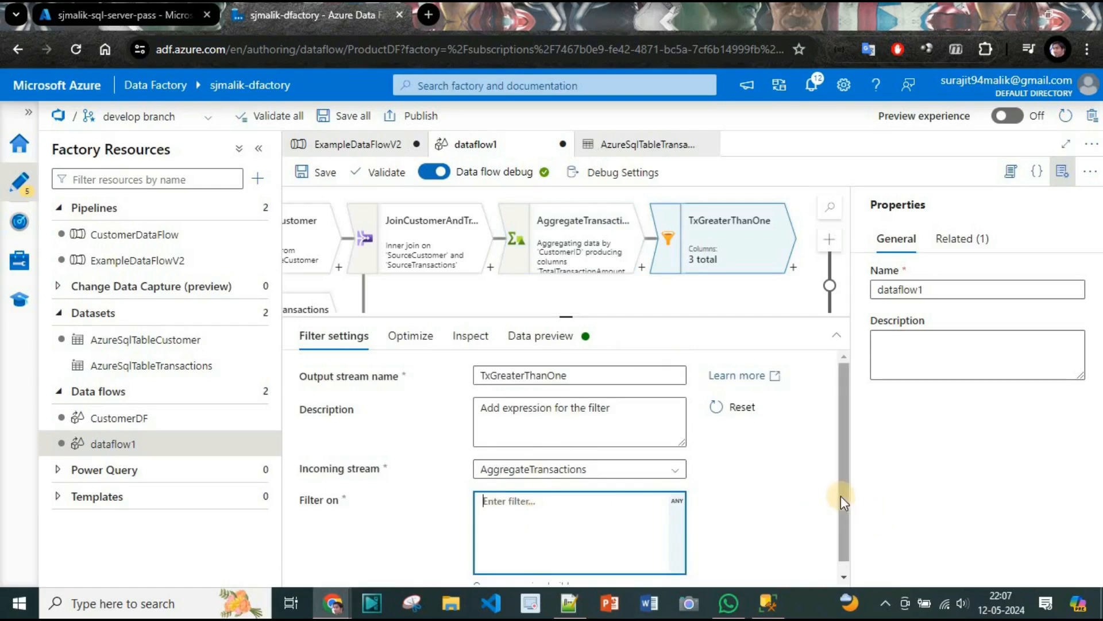
left_click_drag(840, 498, 836, 563)
left_click(586, 527)
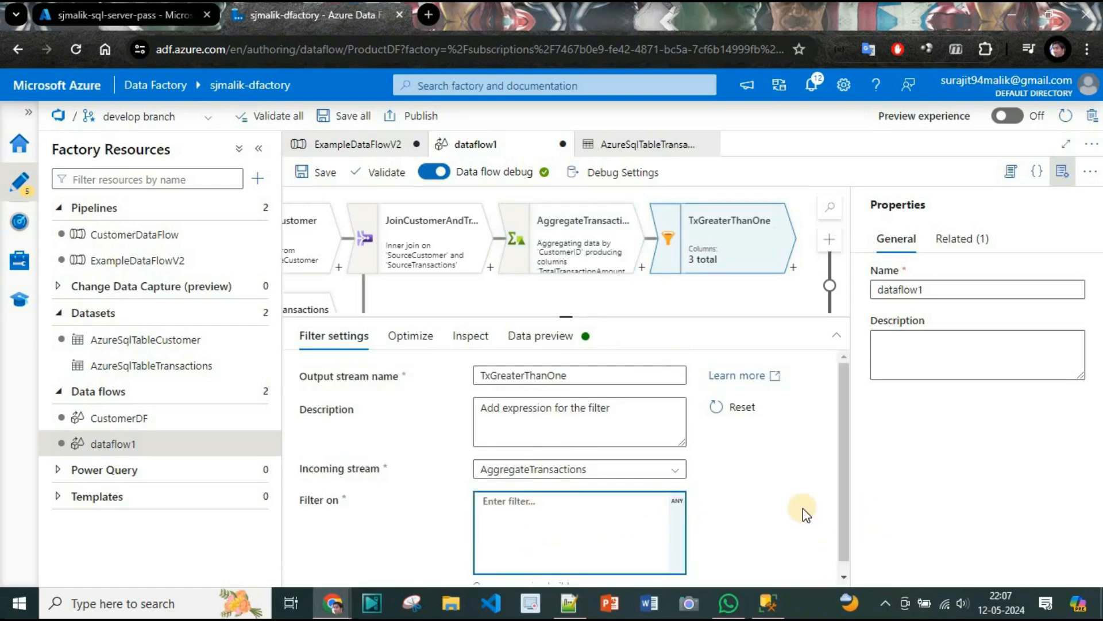
scroll(803, 508, "down", 1)
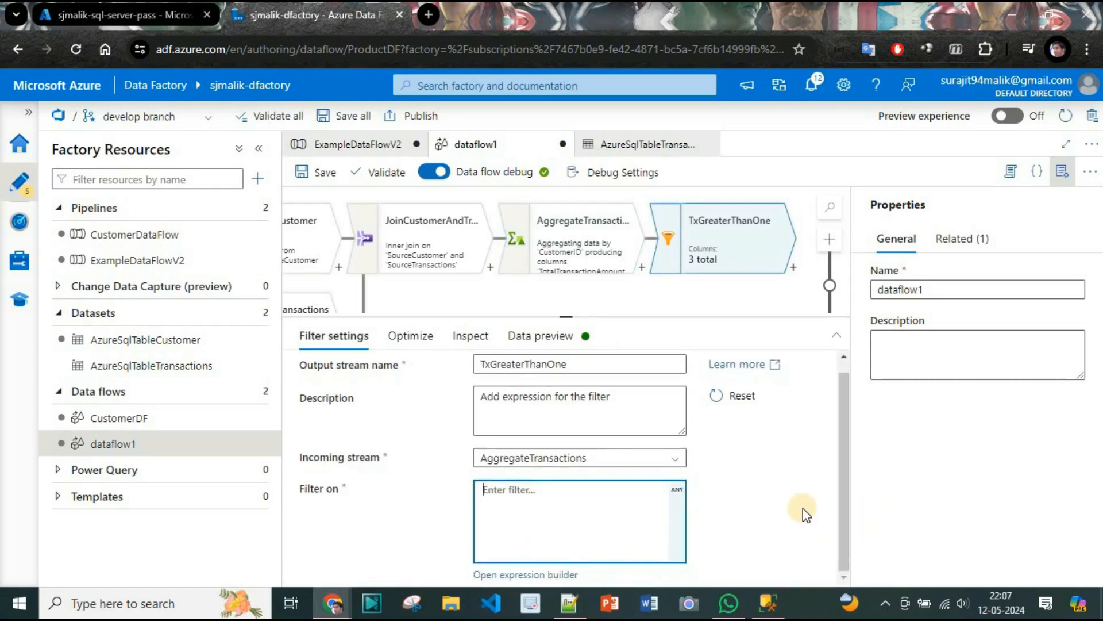
left_click(532, 575)
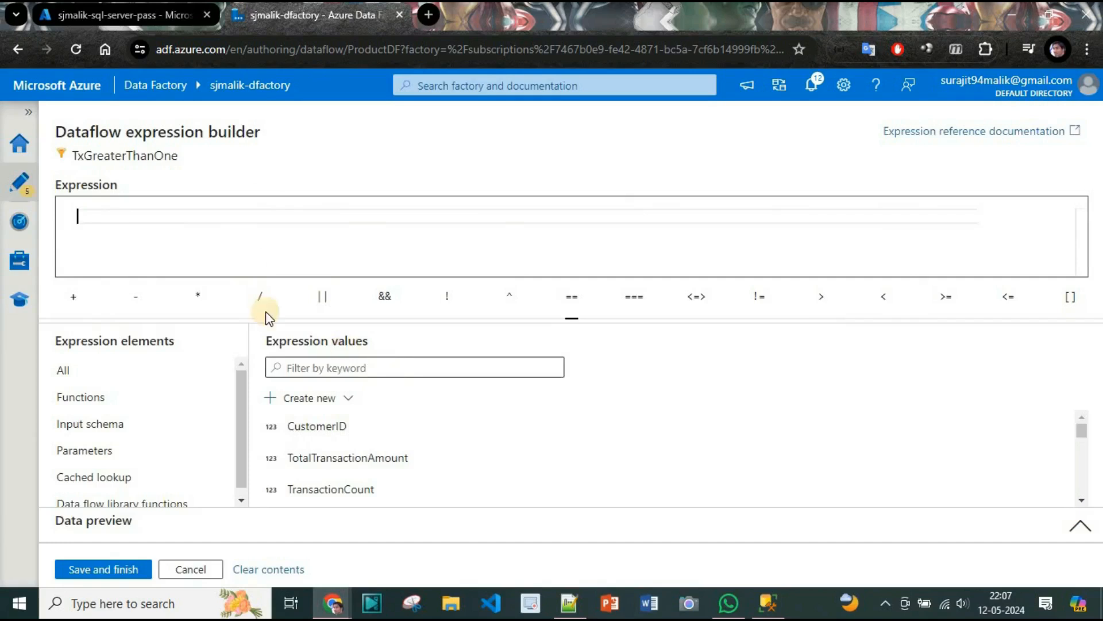
left_click(368, 489)
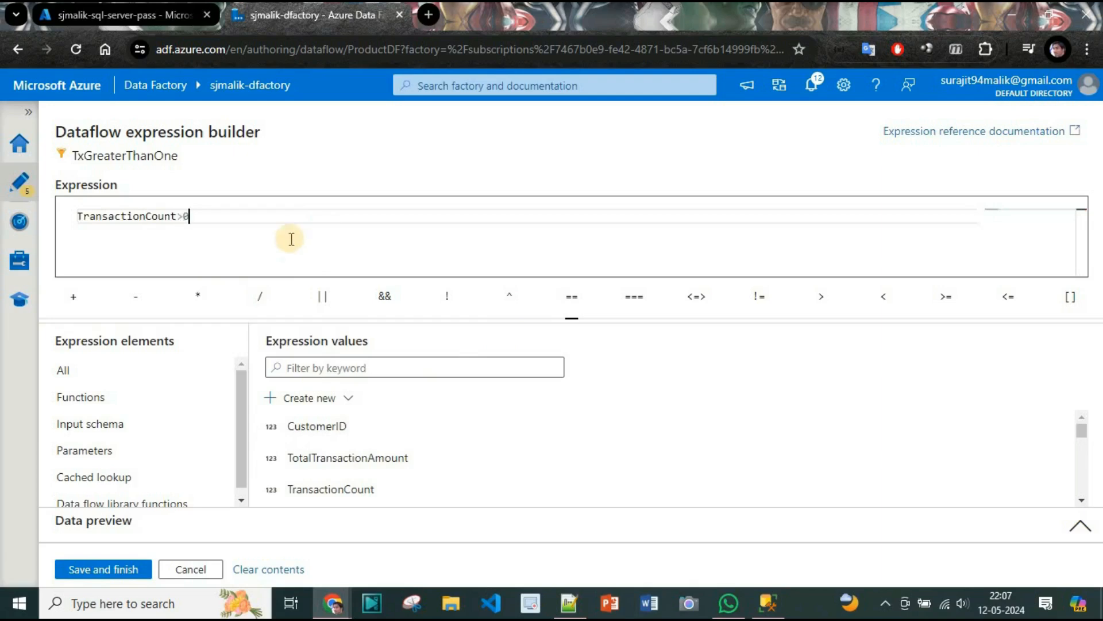
left_click(107, 568)
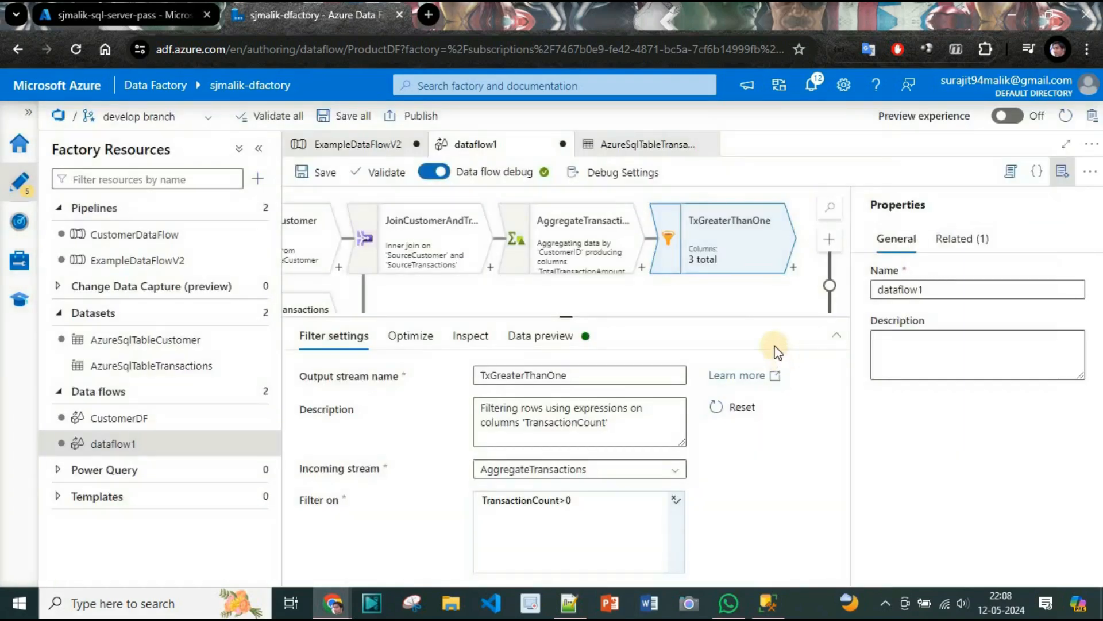
Add a Sink transformation after the TxGreaterThanOne filter.
left_click(793, 268)
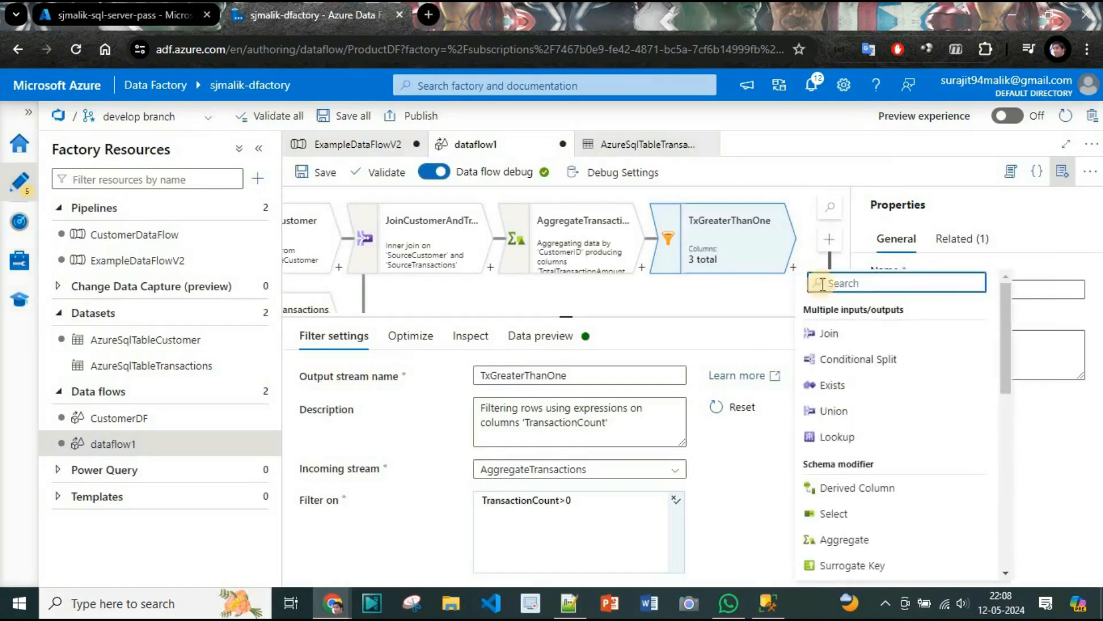
type("sink")
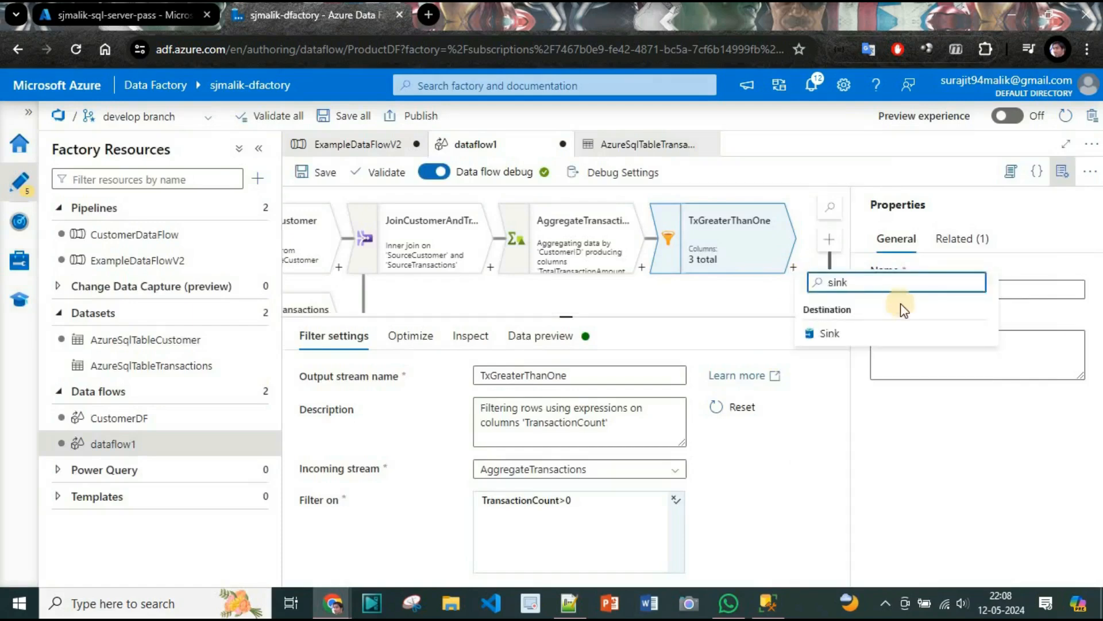
left_click(856, 335)
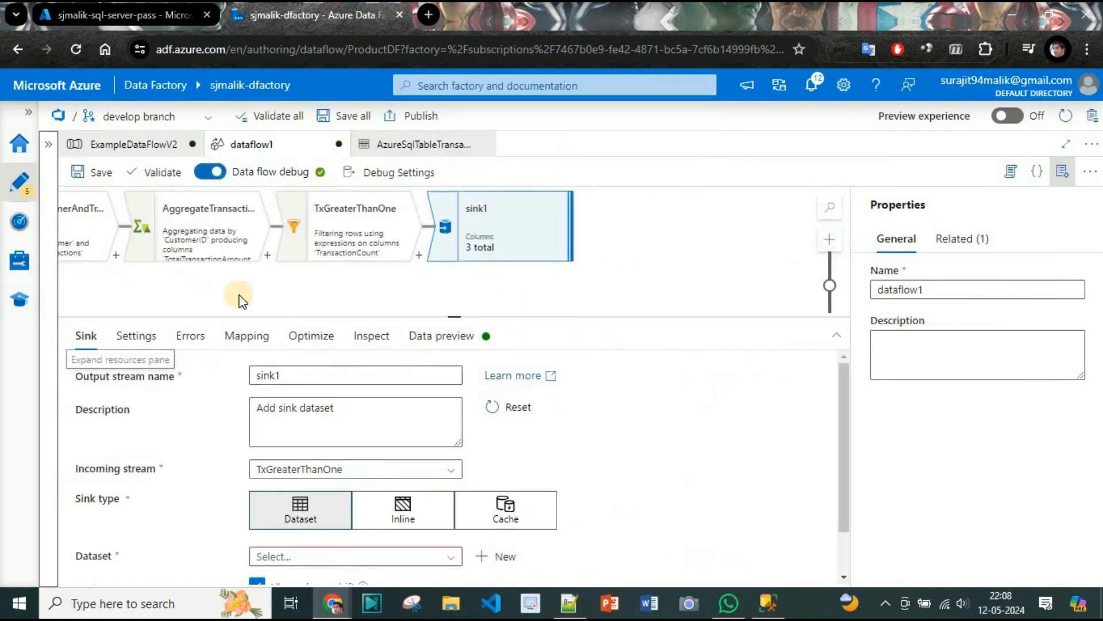
left_click_drag(239, 293, 478, 322)
left_click(1062, 170)
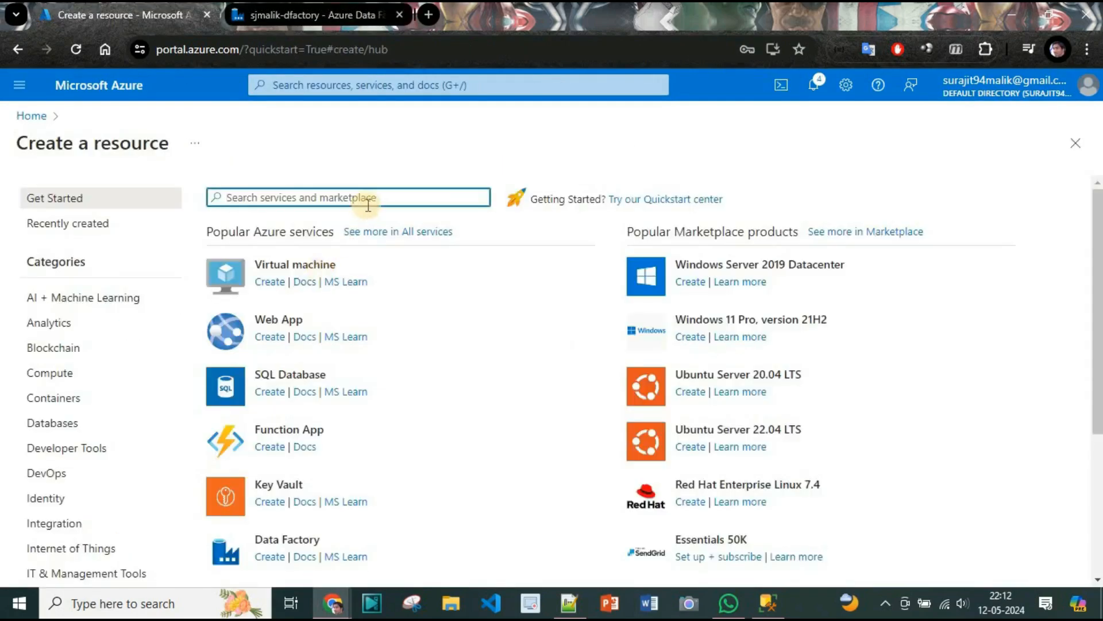
Find the Microsoft Storage account offering in the marketplace and begin creating a storage account.
type("storage Accoun")
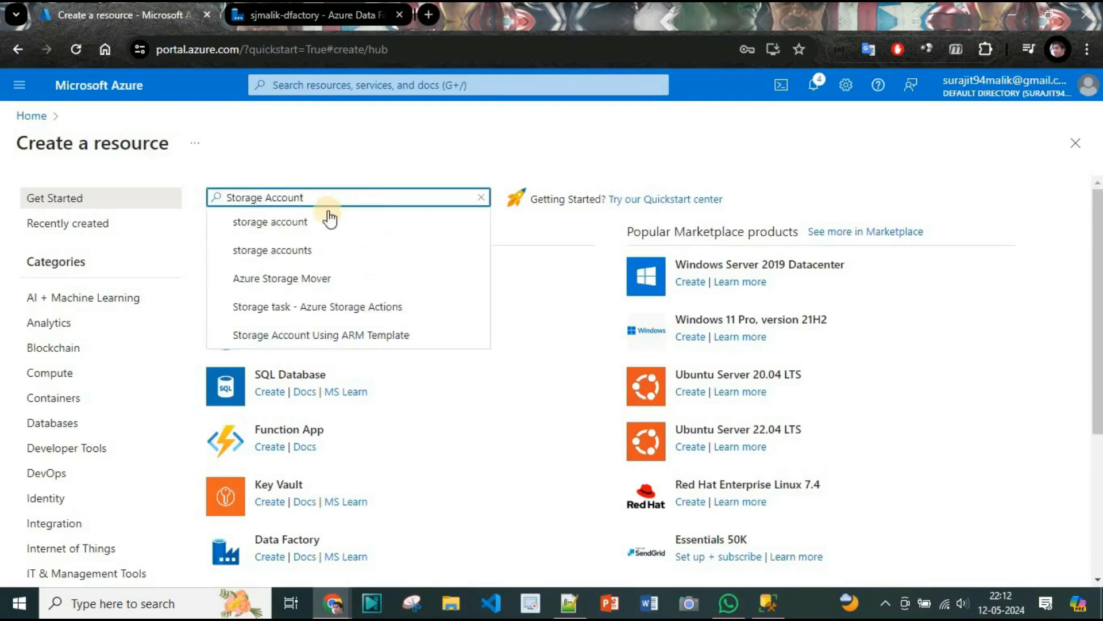
left_click(327, 217)
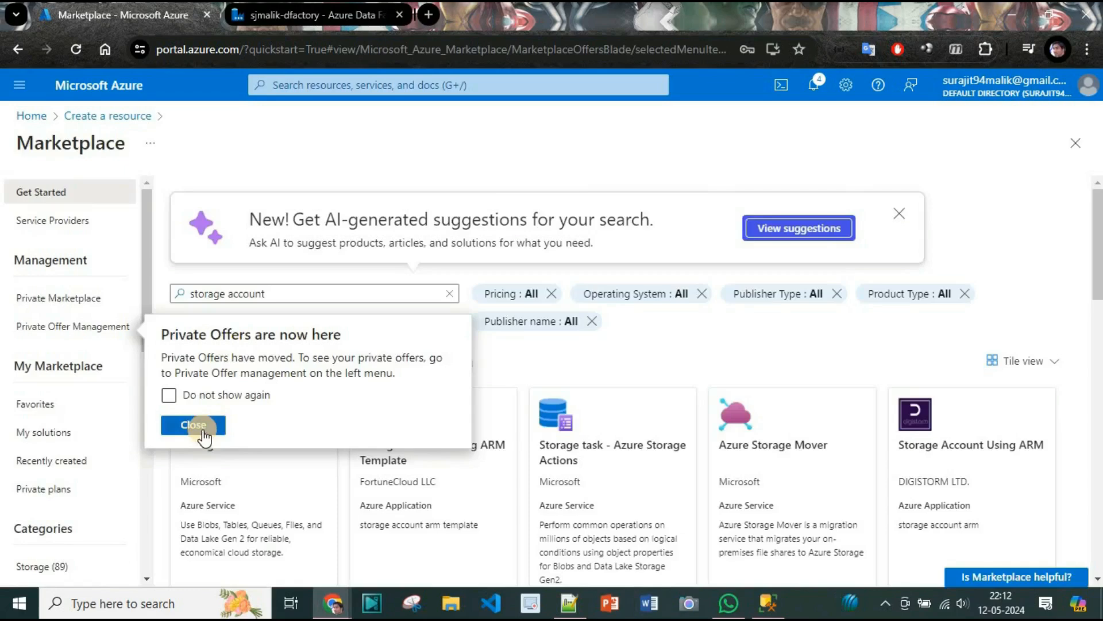
left_click(192, 425)
left_click(241, 436)
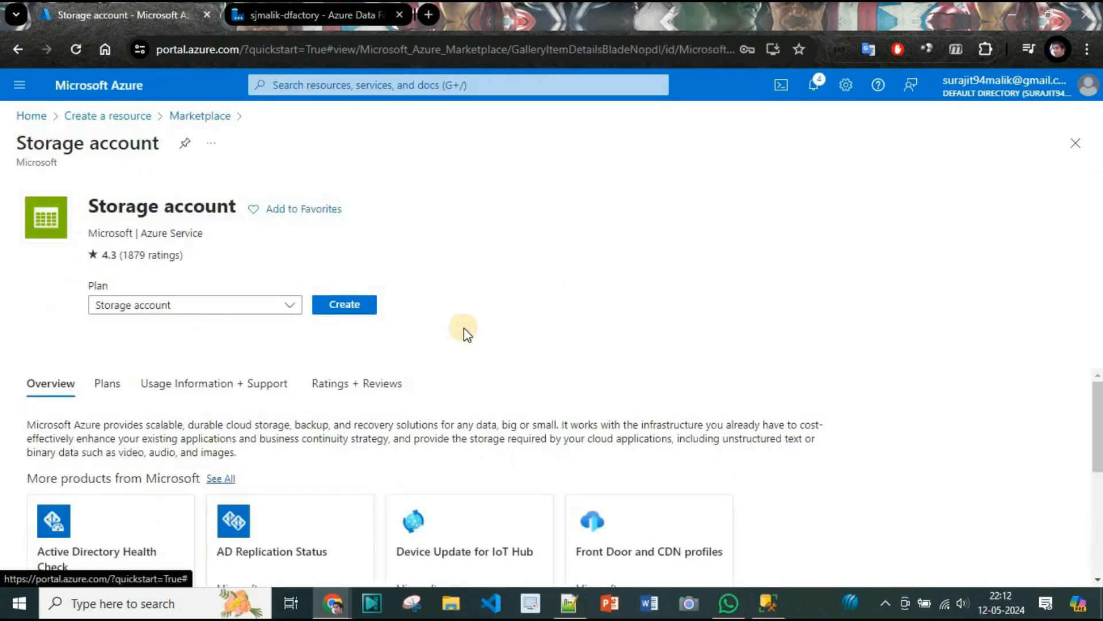
left_click(355, 309)
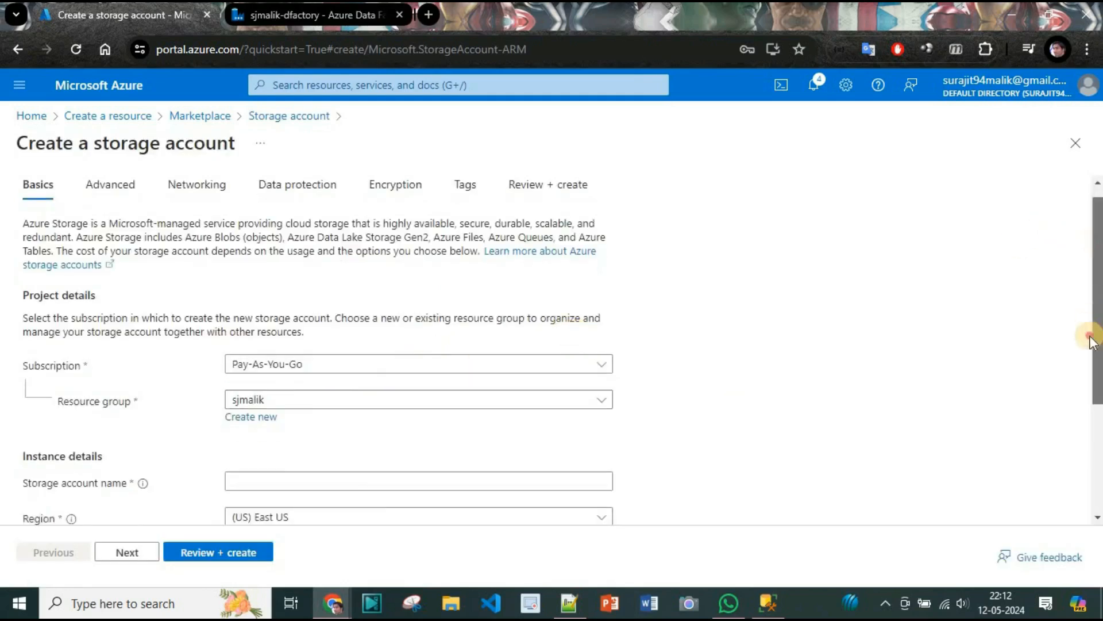
Name the new storage account sjmalikblob.
scroll(1091, 335, "down", 3)
left_click(396, 336)
type("s")
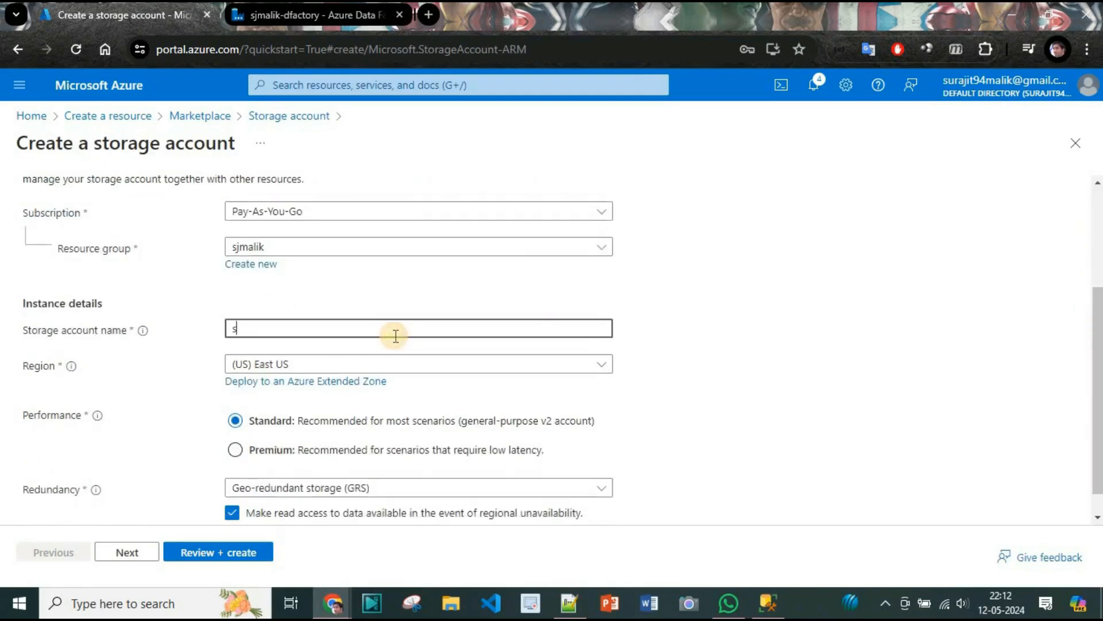
type("jmalik-blob")
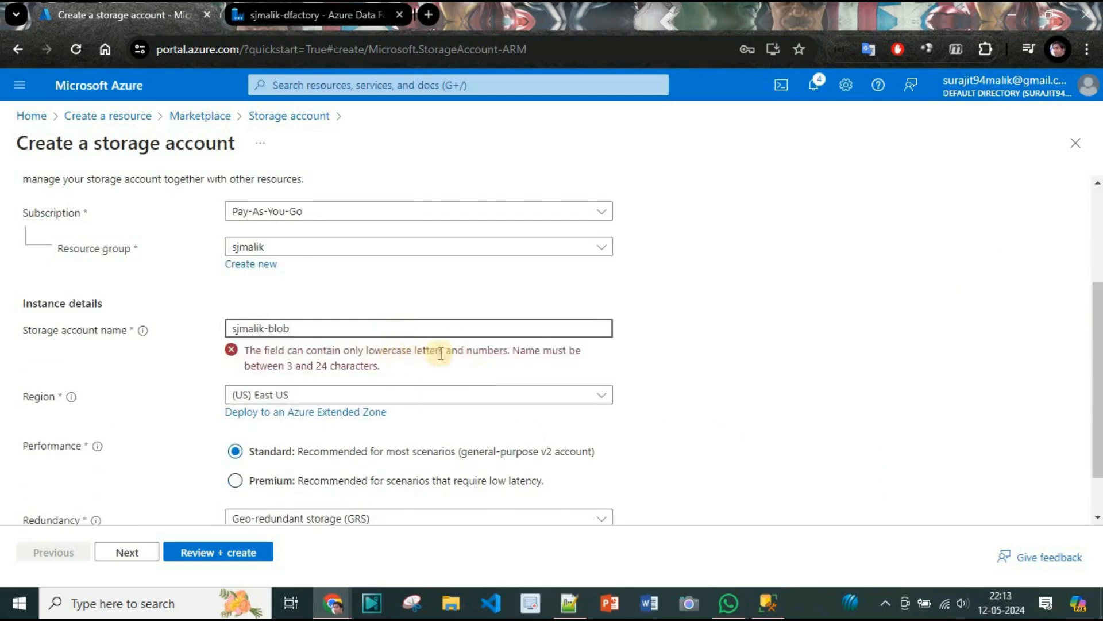
left_click(266, 328)
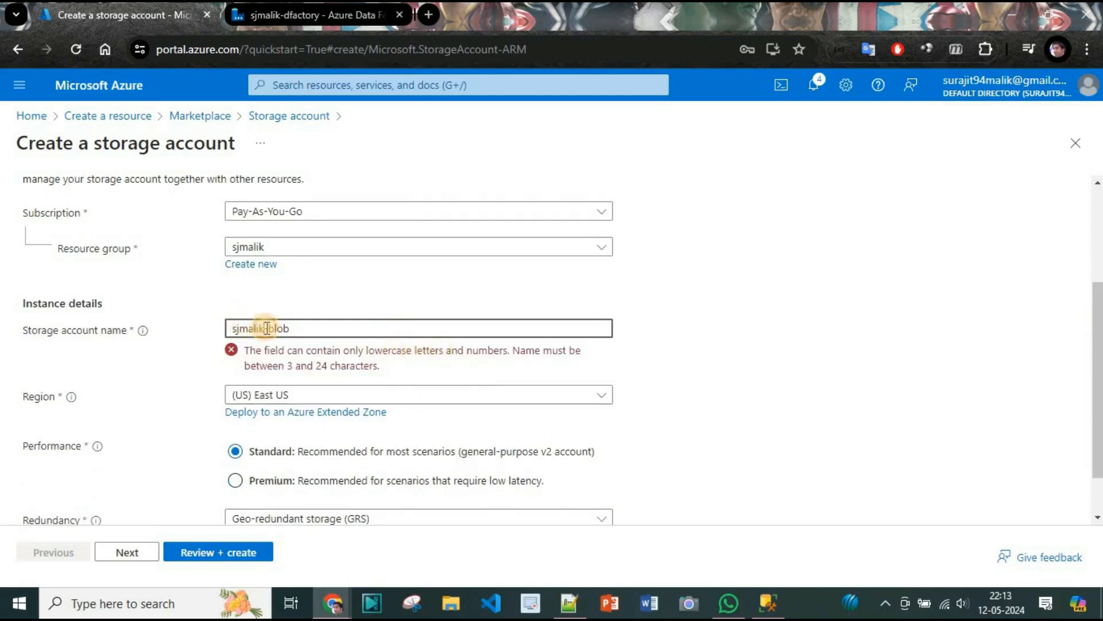
key("BackSpace")
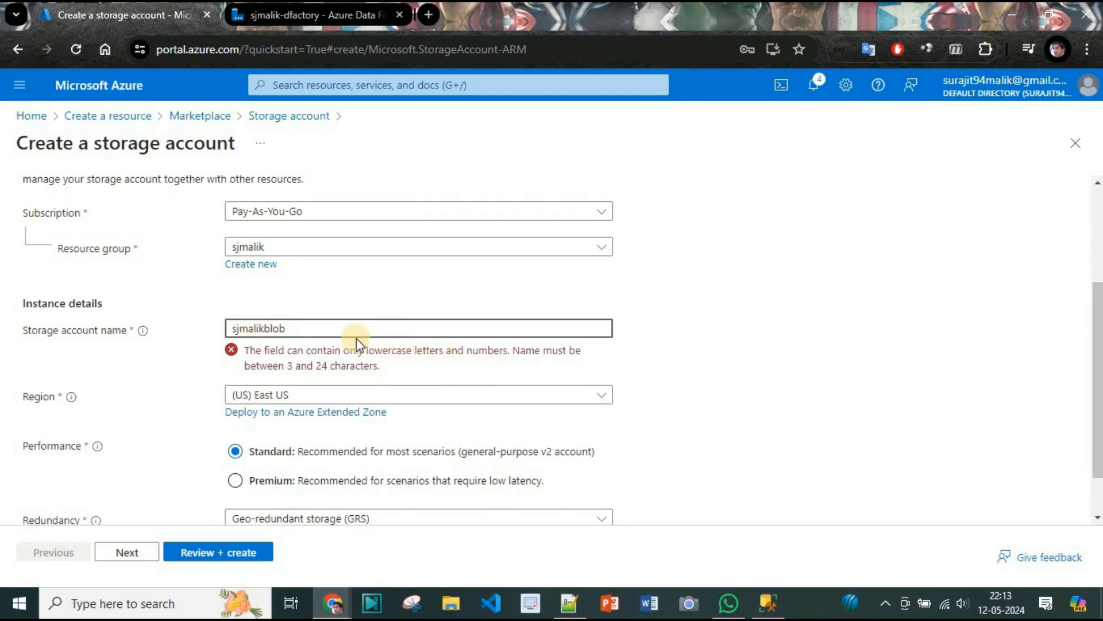
left_click(765, 365)
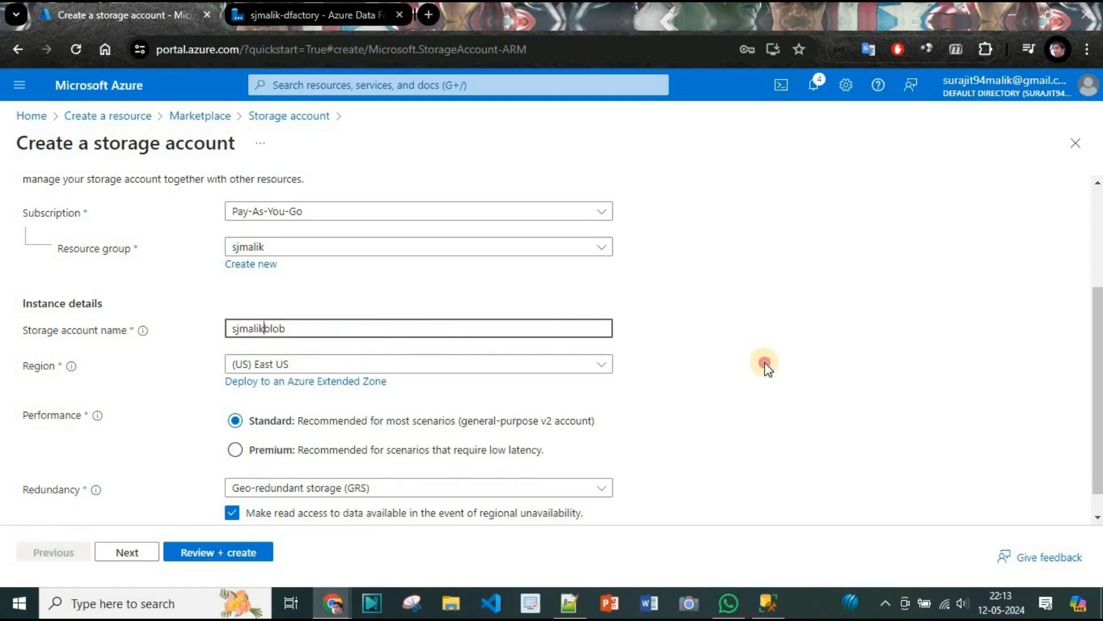
Review the storage account configuration and create the account.
left_click_drag(1098, 327, 1098, 351)
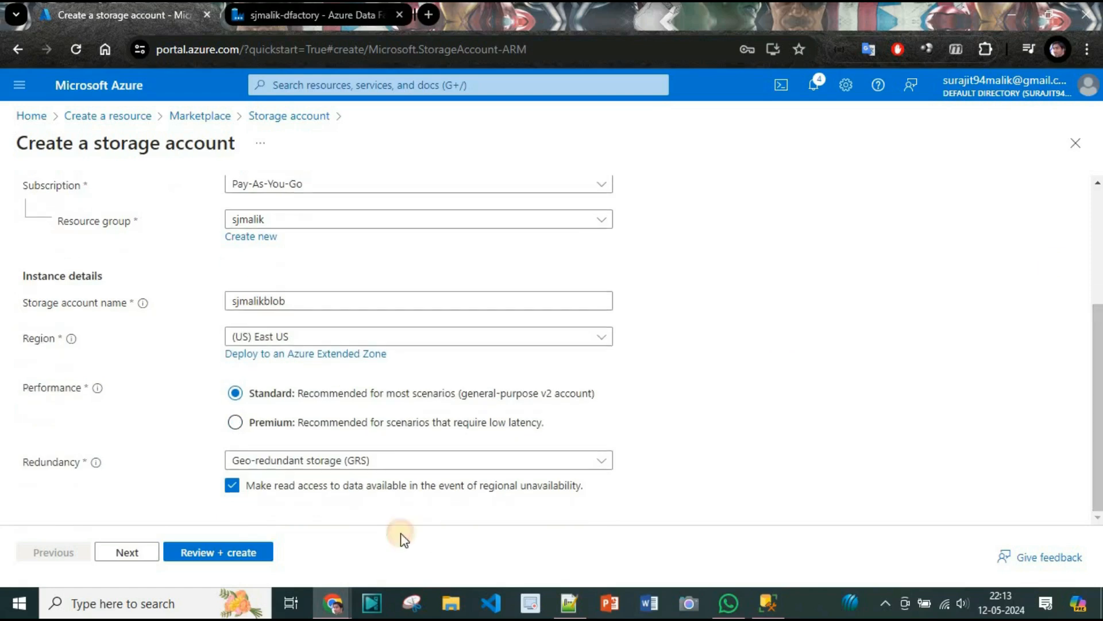
left_click(251, 553)
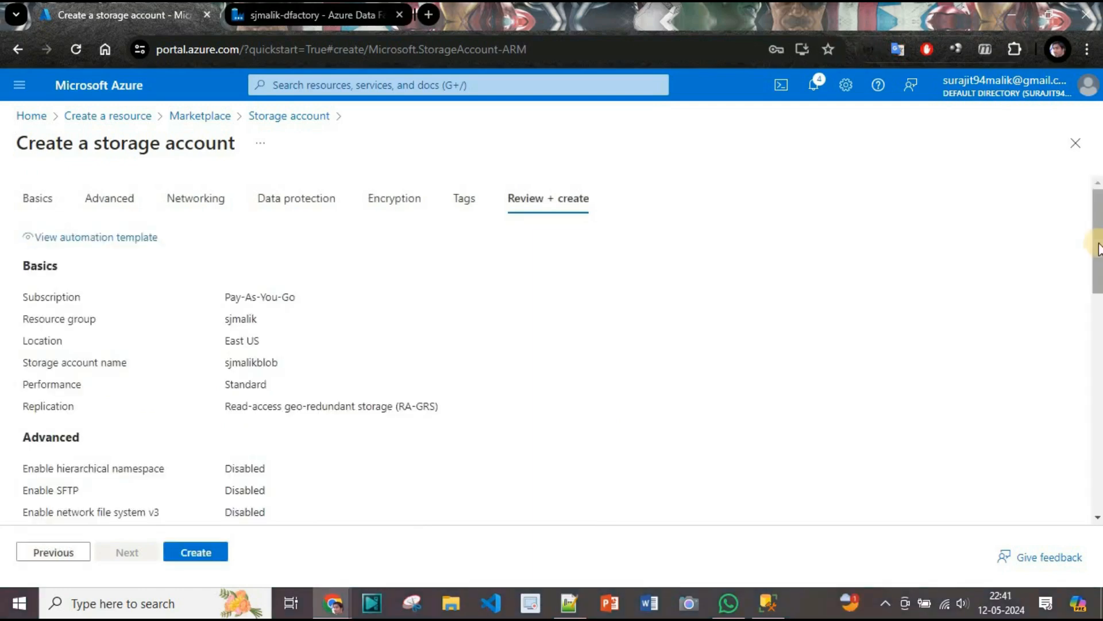
left_click_drag(1096, 247, 951, 501)
left_click(205, 549)
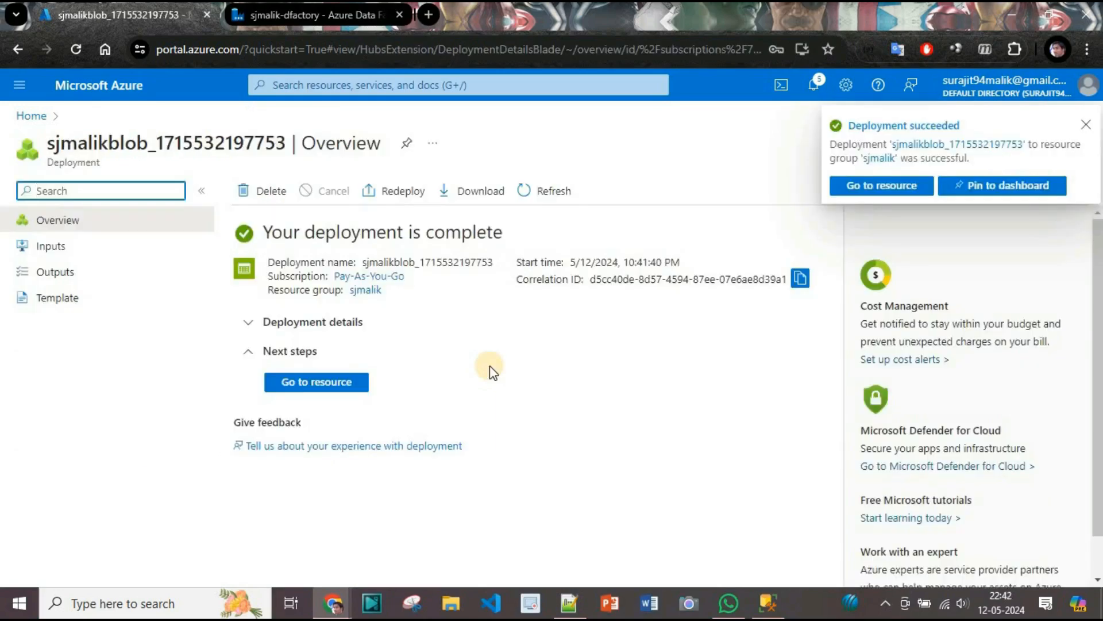
Open the deployed sjmalikblob storage account and look at its containers.
left_click(894, 191)
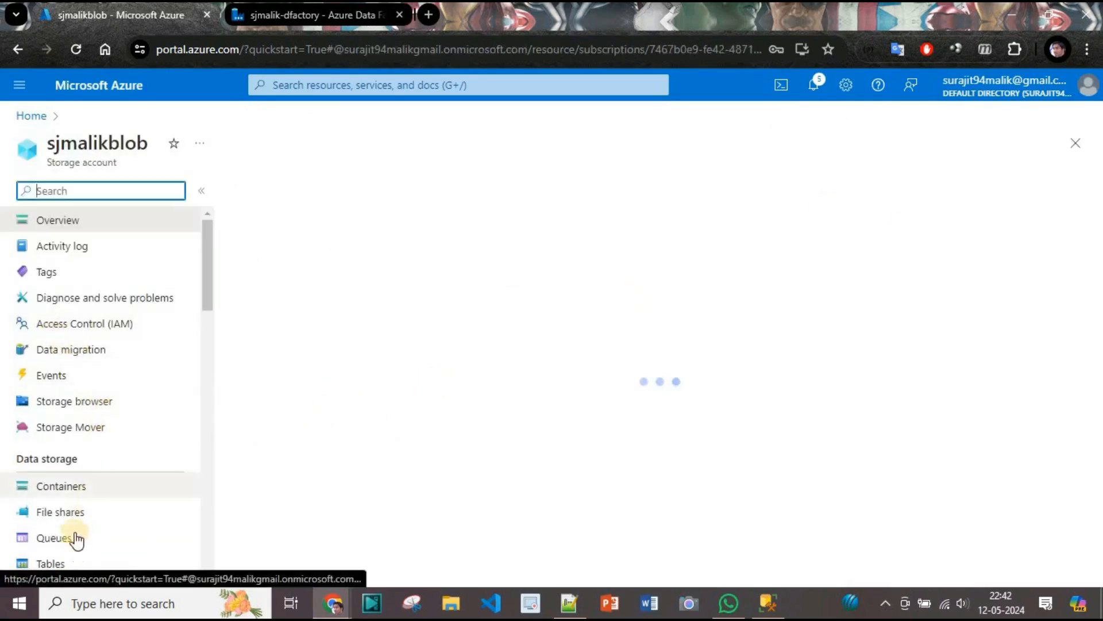
left_click(99, 497)
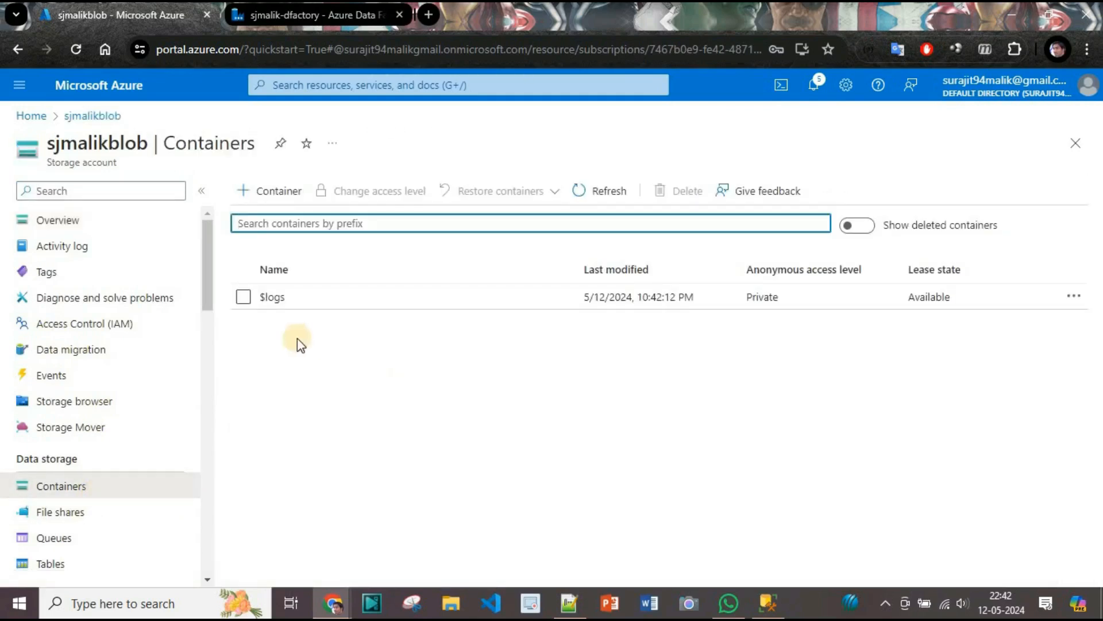
left_click(85, 225)
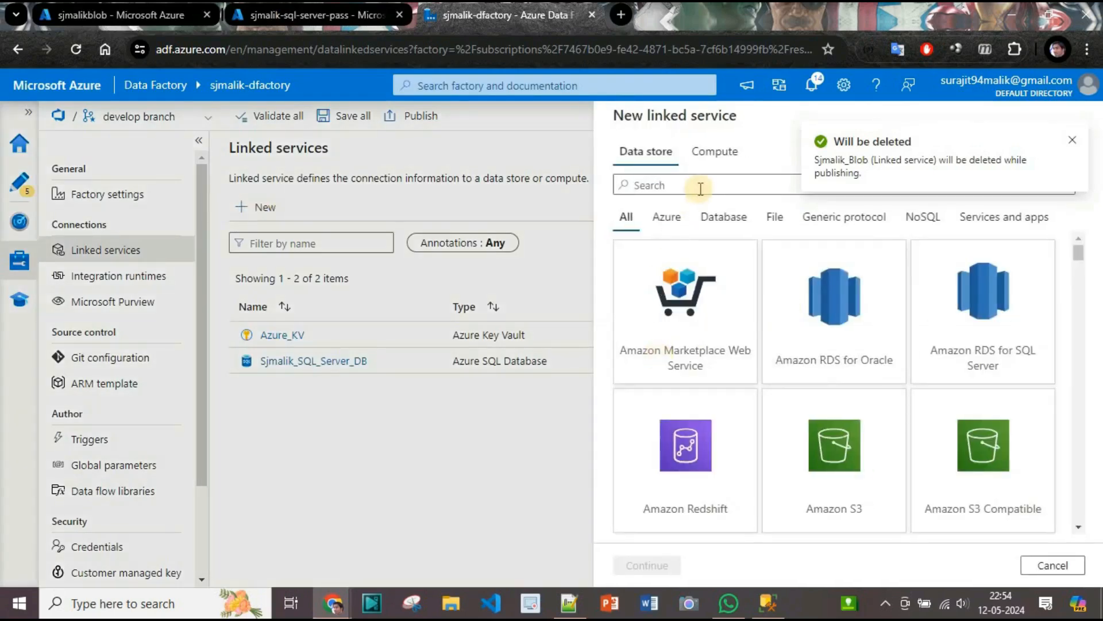
Choose Azure Blob Storage as the data store for the new linked service.
left_click(699, 185)
type("Azure")
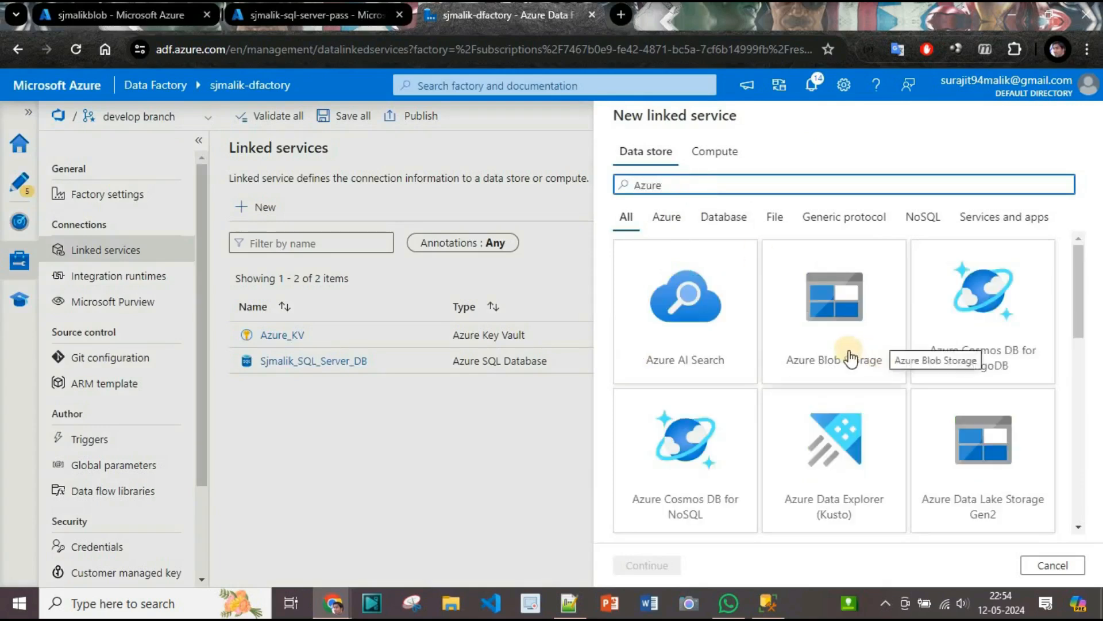
left_click(850, 357)
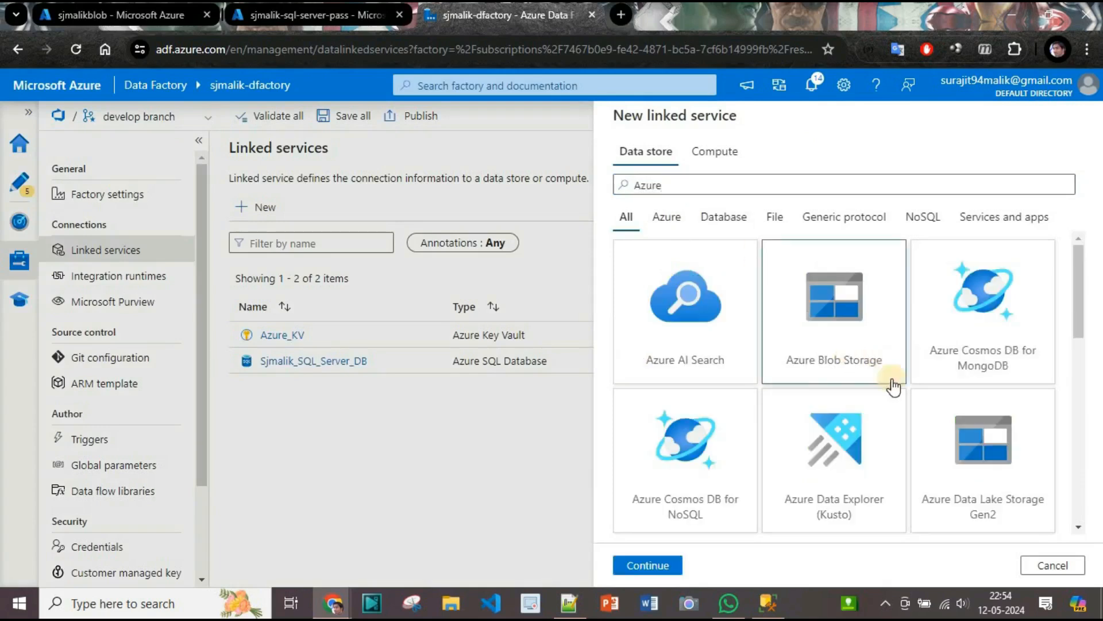
left_click(669, 562)
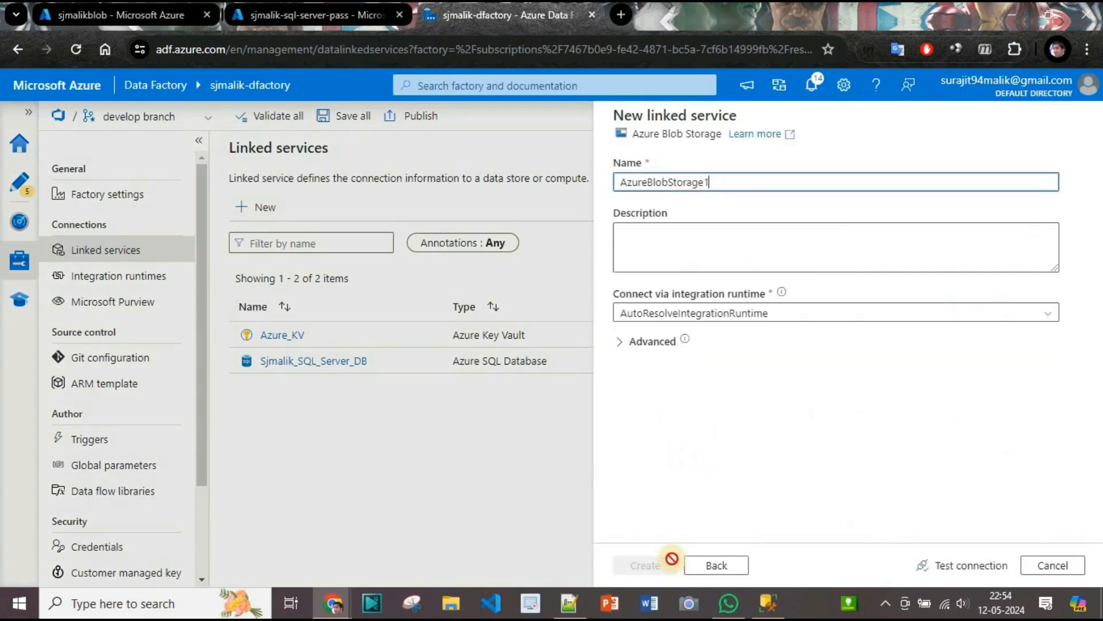
Name the Azure Blob Storage linked service Sjmalik_Blob.
left_click(710, 227)
left_click_drag(710, 227, 605, 222)
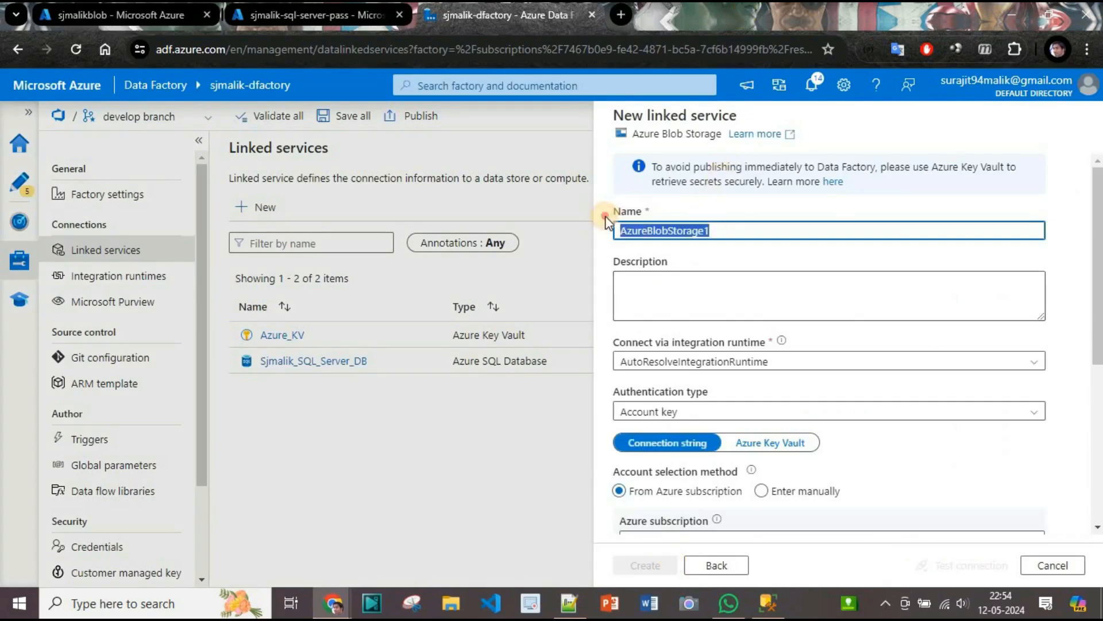
type("Sjm")
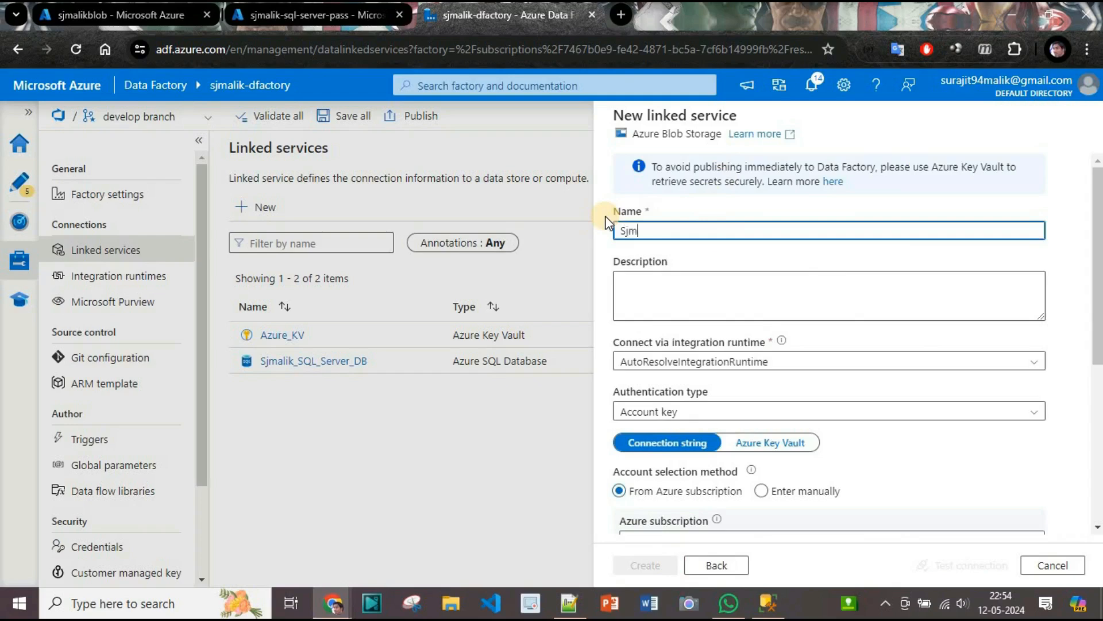
type("alik_Blob")
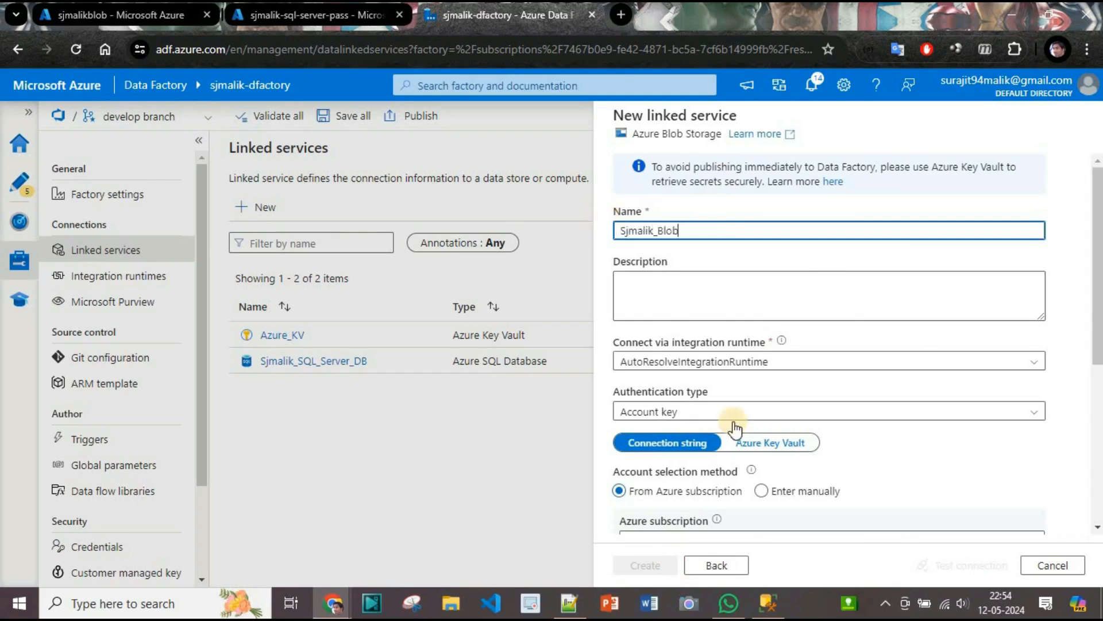
left_click(787, 445)
scroll(1059, 278, "down", 1)
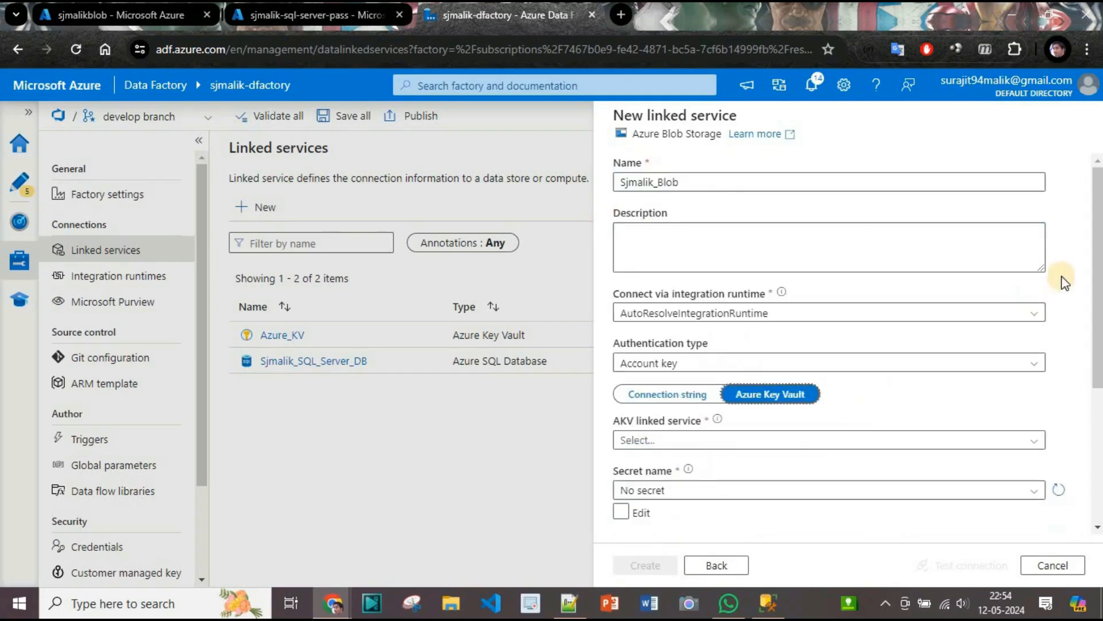
left_click(666, 395)
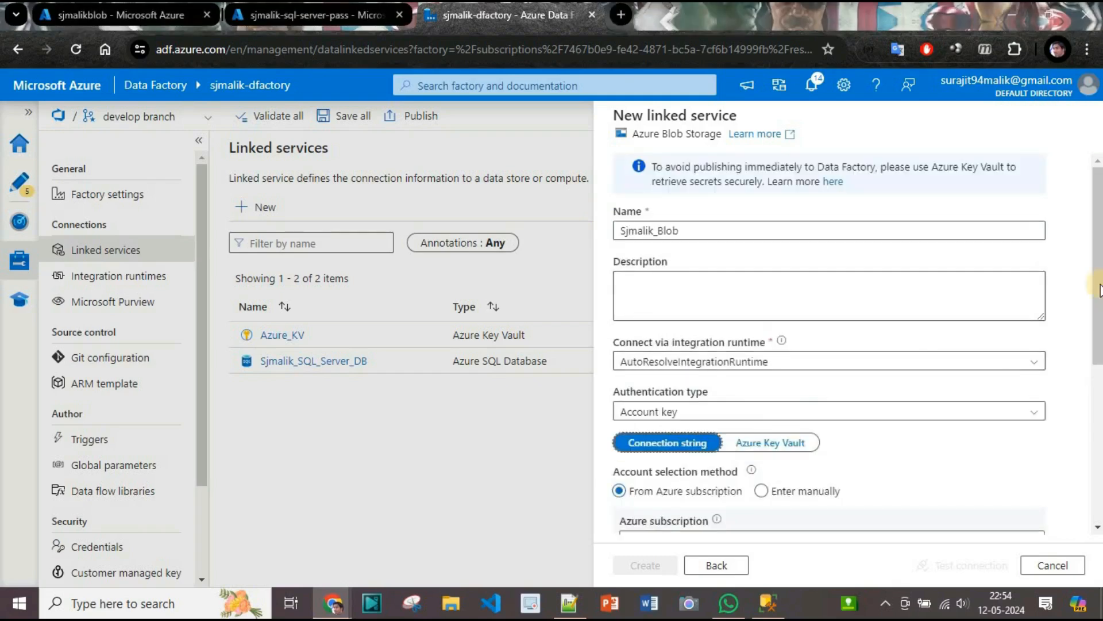
Set the linked service's Azure subscription to Pay-As-You-Go and its storage account to sjmalikblob.
scroll(1095, 288, "down", 1)
scroll(1095, 299, "down", 4)
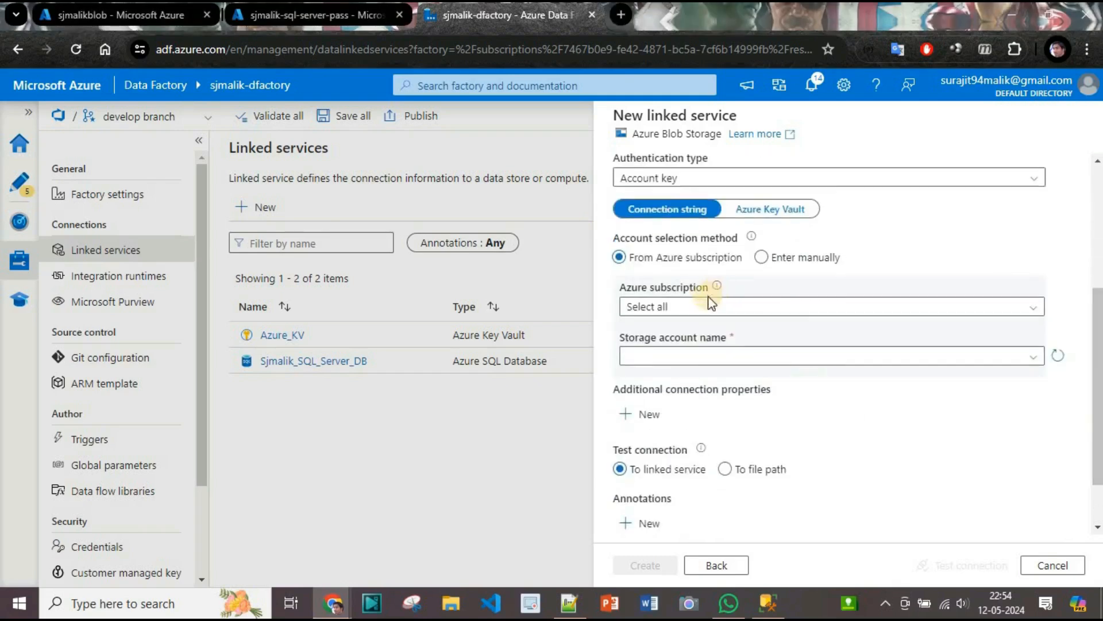
mouse_move(703, 309)
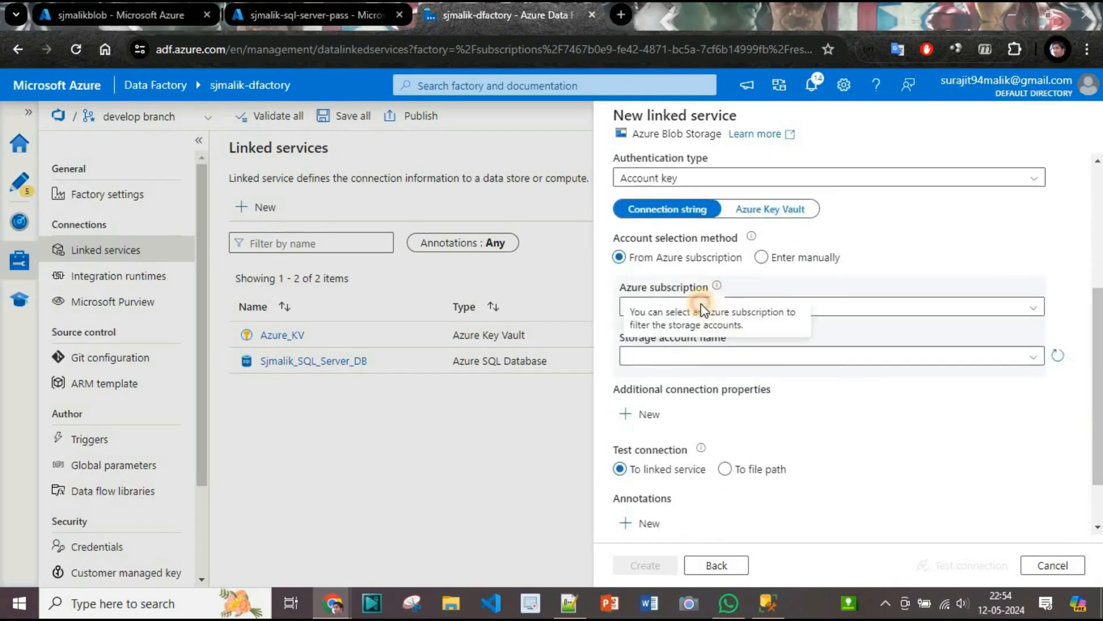
left_click(925, 309)
left_click(688, 356)
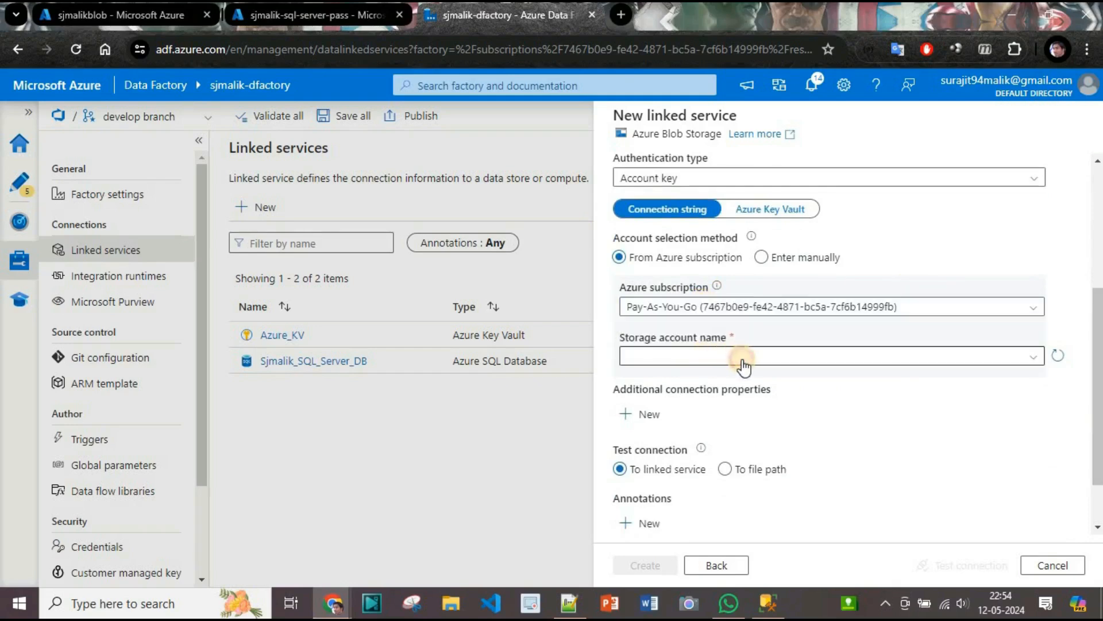
left_click(742, 357)
left_click(713, 380)
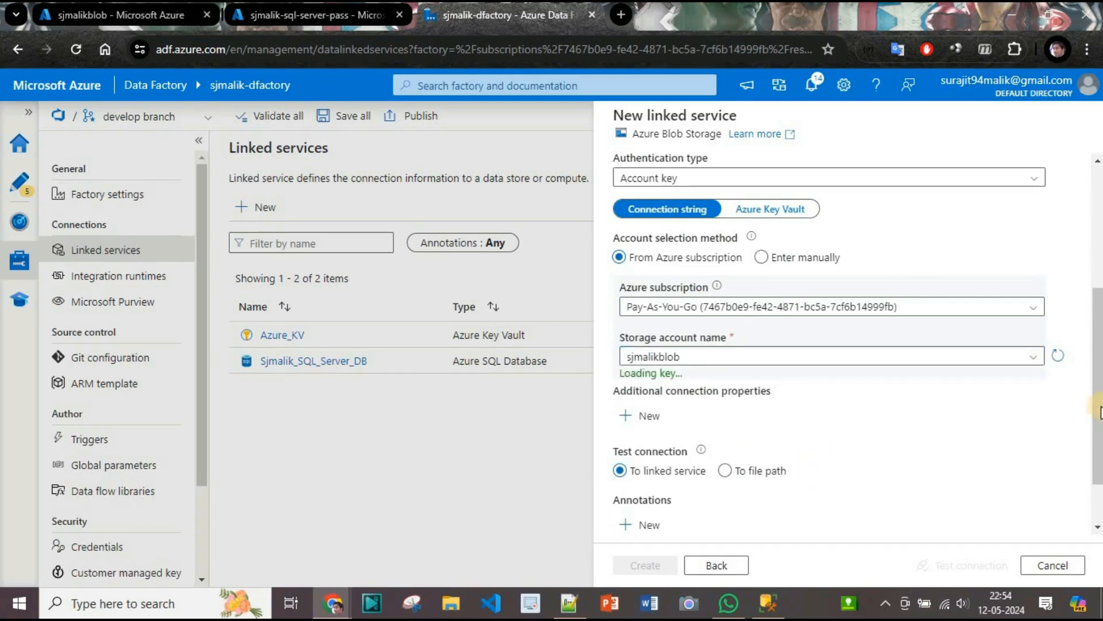
Test the Sjmalik_Blob linked service's connection and create the linked service.
scroll(1098, 459, "down", 1)
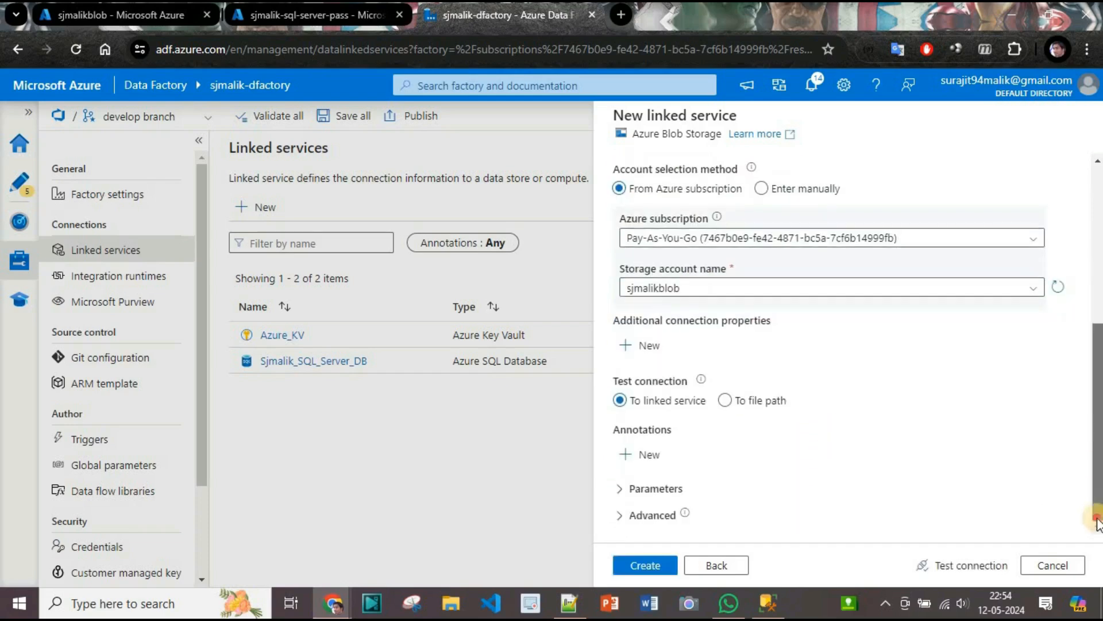
left_click(945, 568)
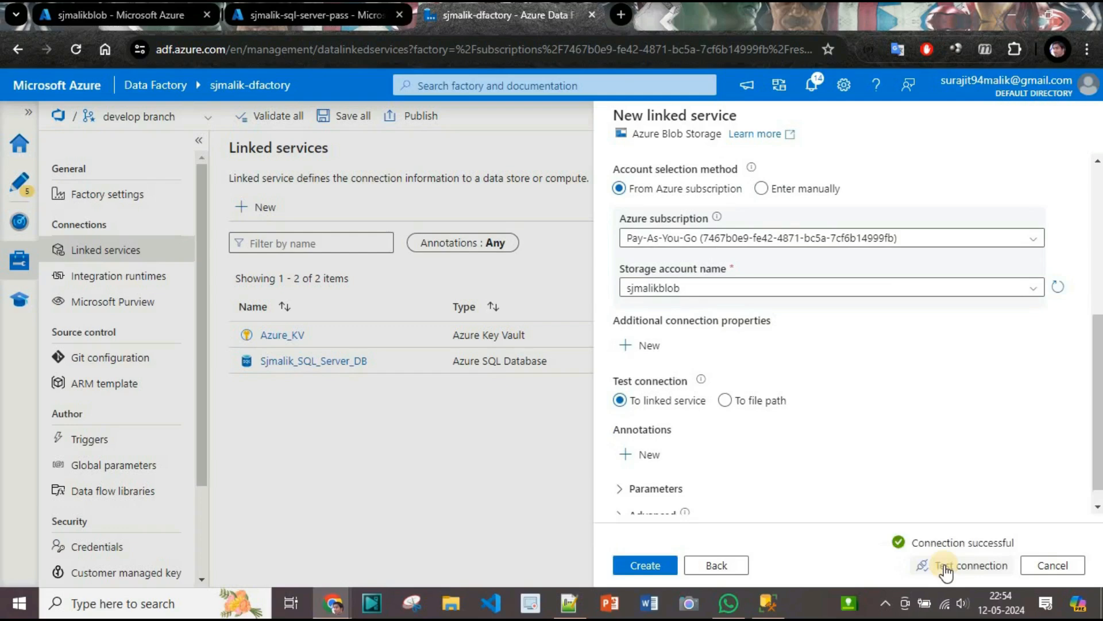
left_click(648, 567)
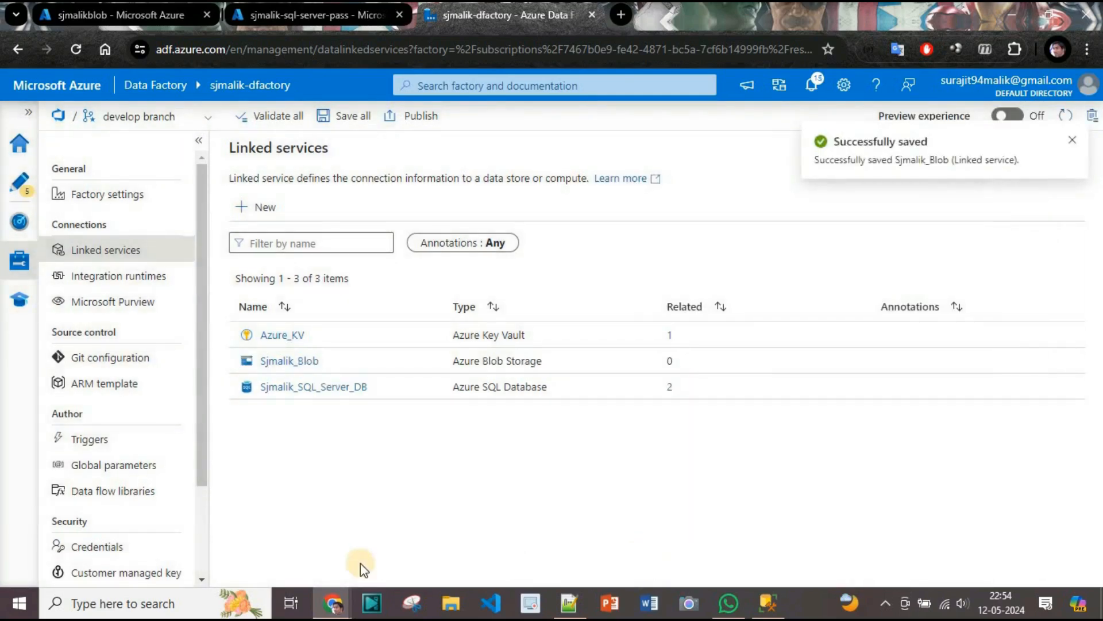
Switch to the Azure portal and create a container named customer in the sjmalikblob storage account.
left_click(121, 15)
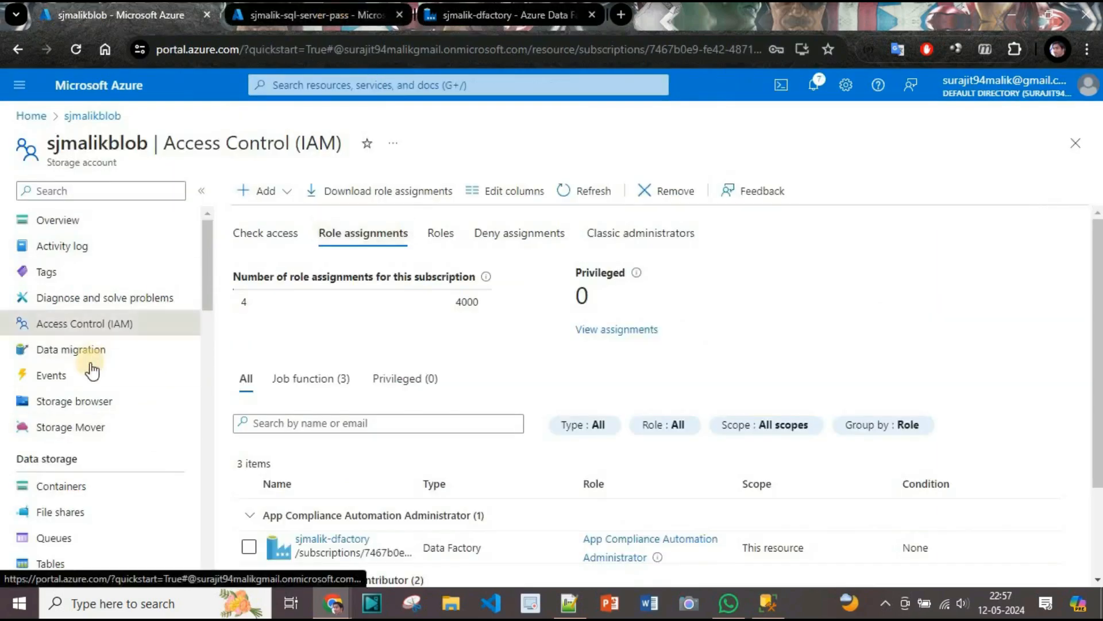
left_click(84, 486)
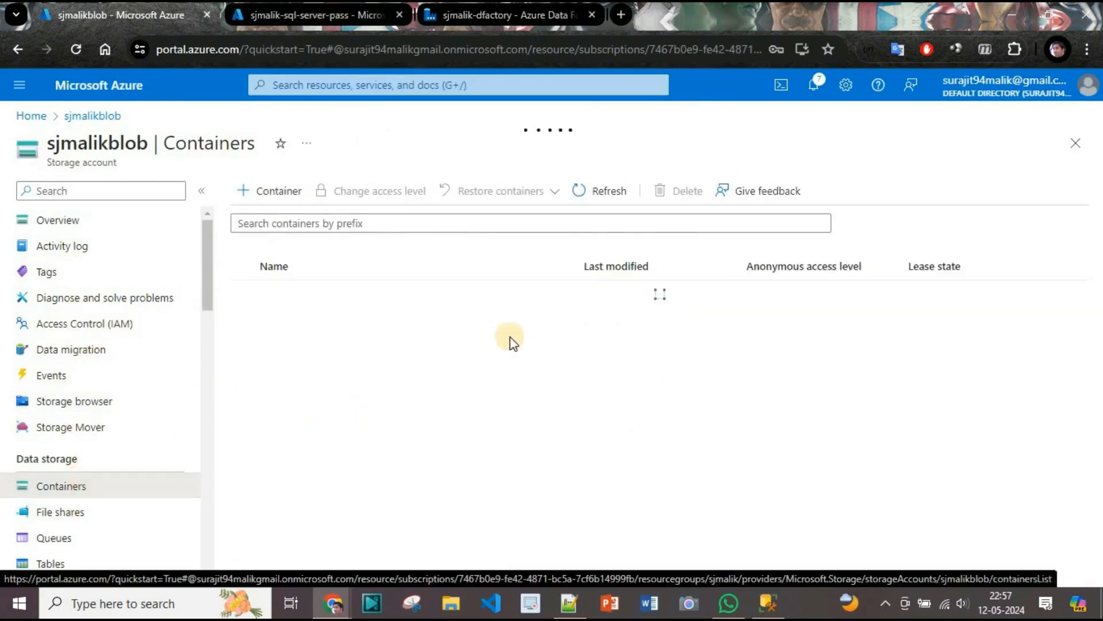
left_click(270, 192)
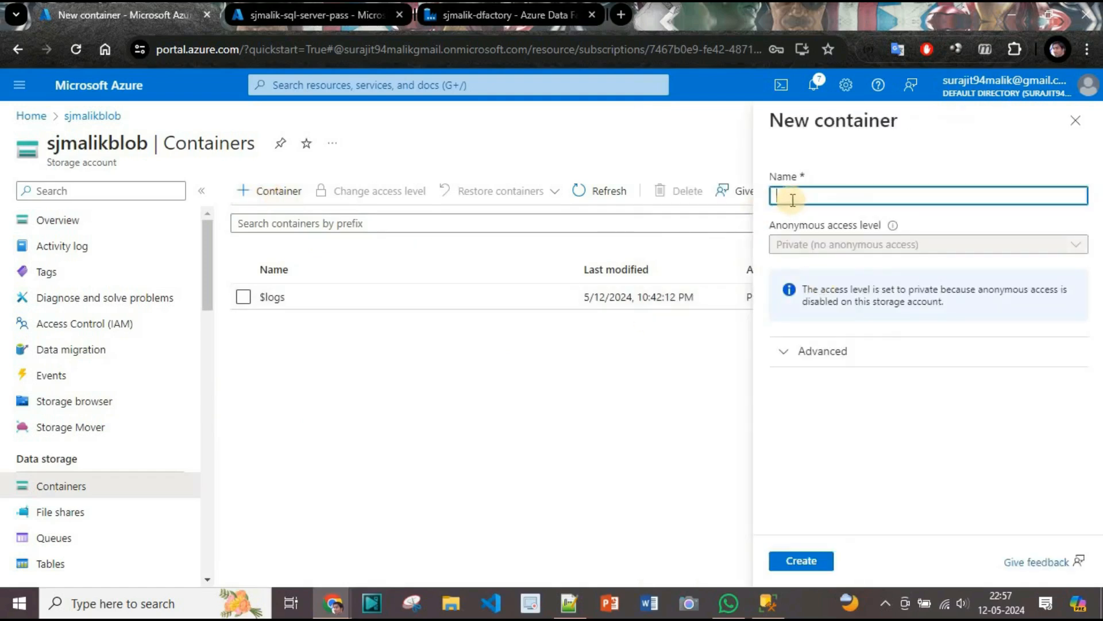
type("customer")
left_click(796, 566)
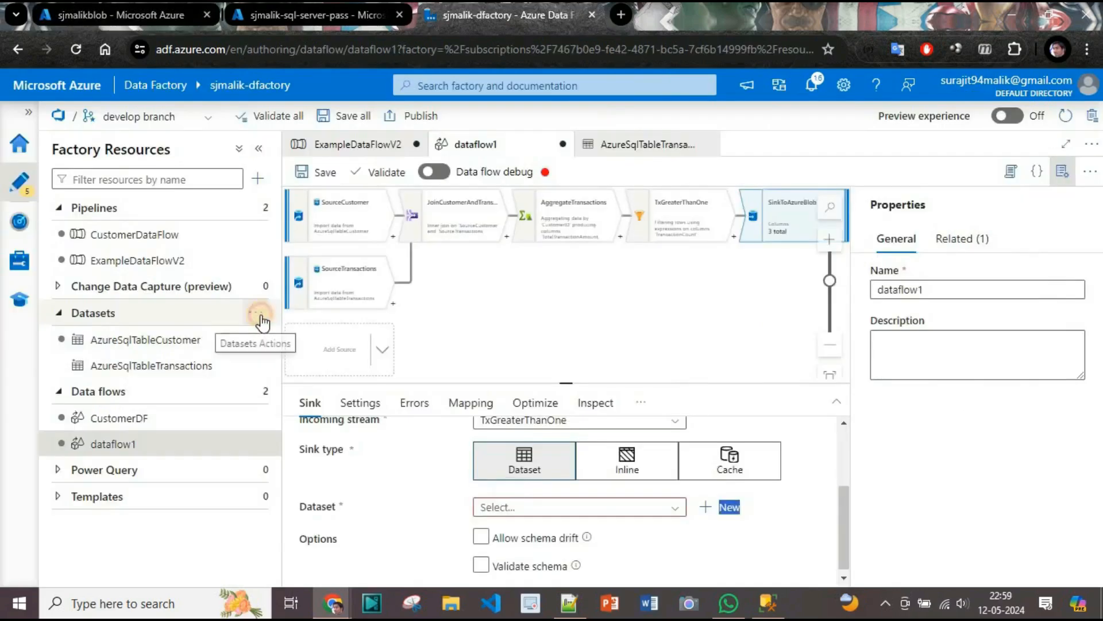
Start a new Azure Blob Storage dataset in the DelimitedText format.
left_click(259, 314)
left_click(302, 339)
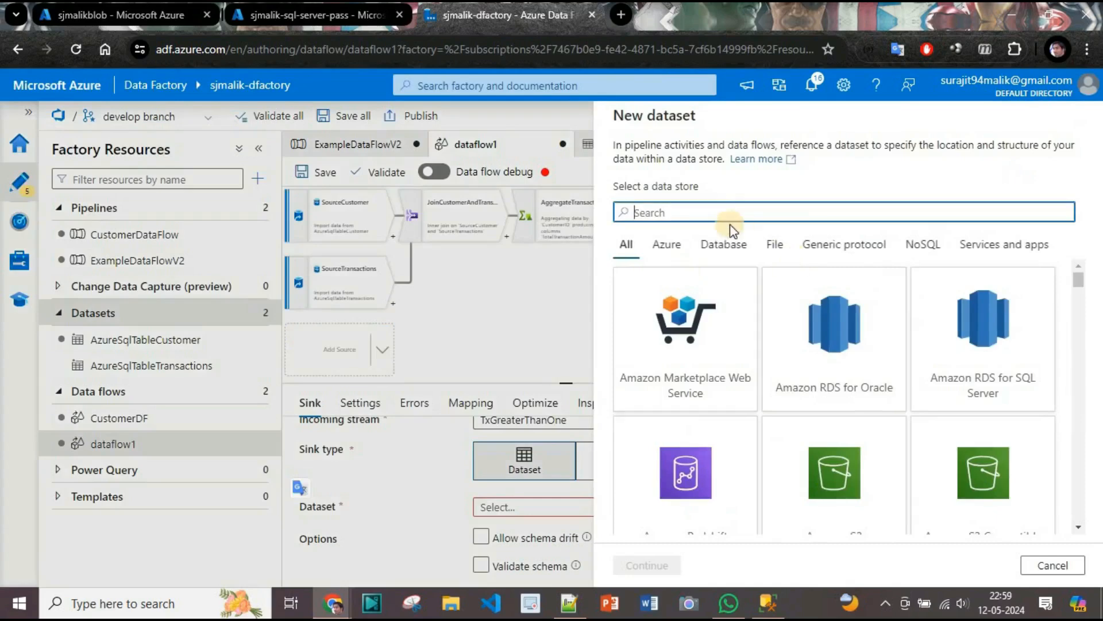
type("Azure")
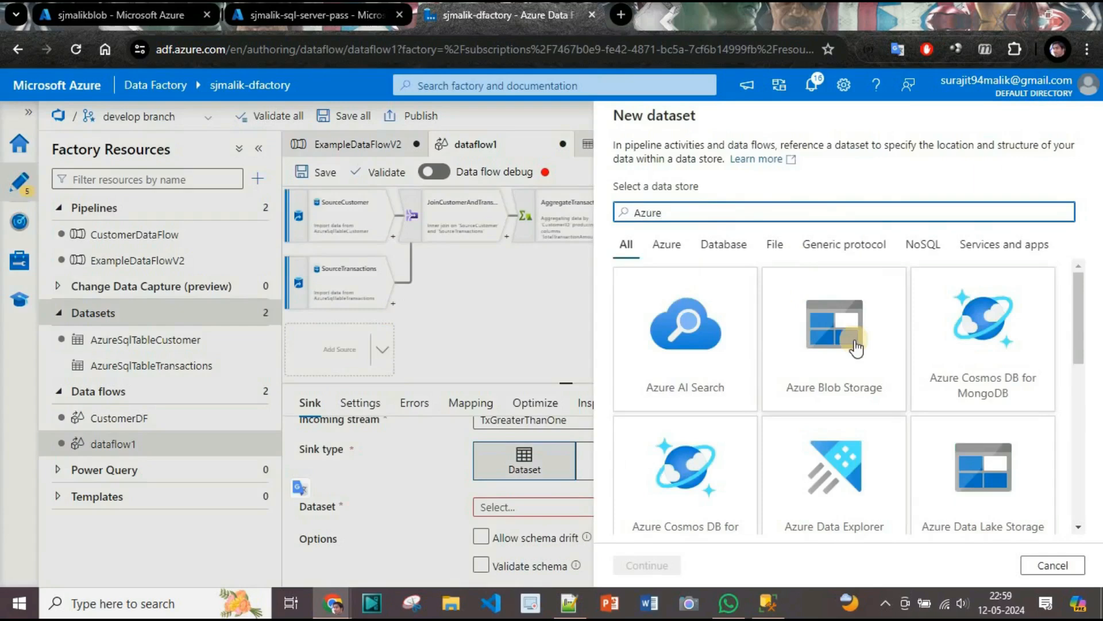
left_click(878, 359)
left_click(633, 566)
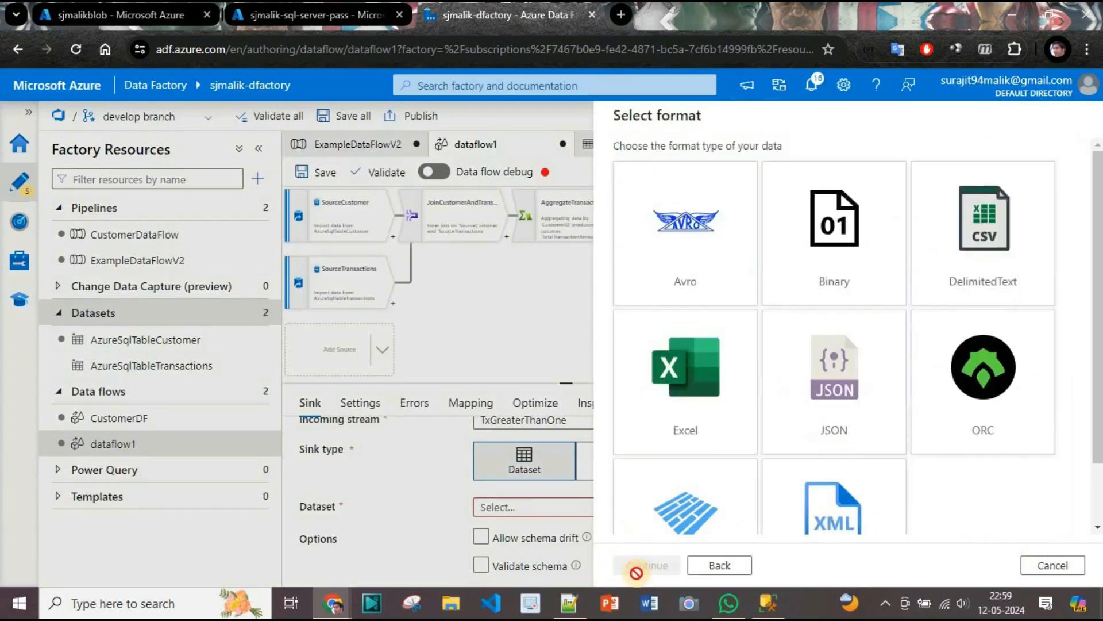
left_click(978, 241)
left_click(647, 564)
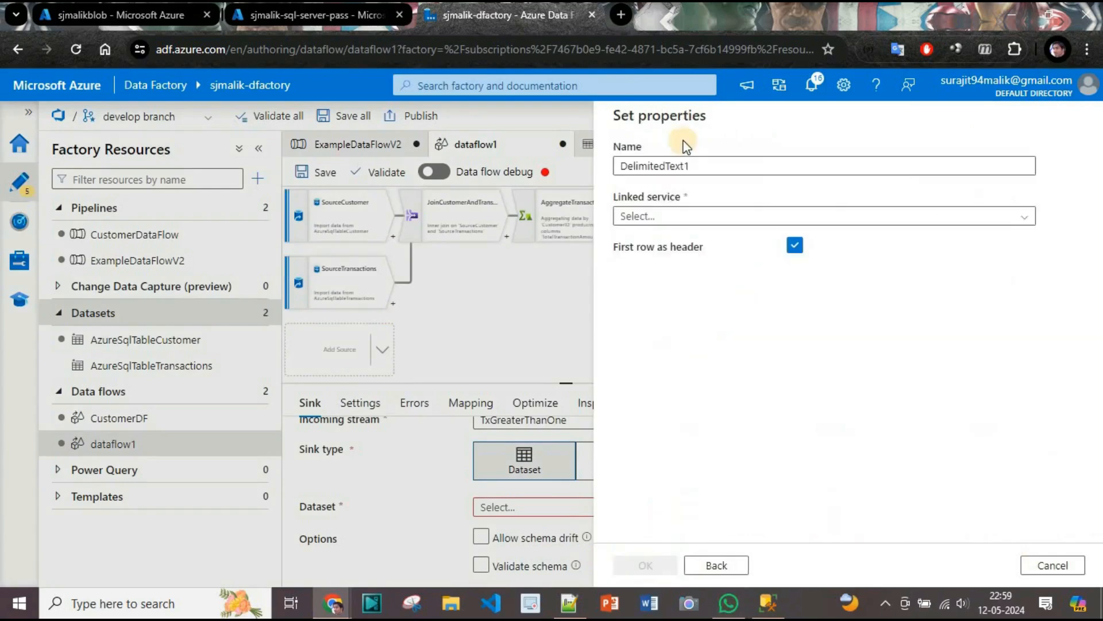
Name the dataset AzureBlobSink and set its linked service to Sjmalik_Blob.
double_click(712, 166)
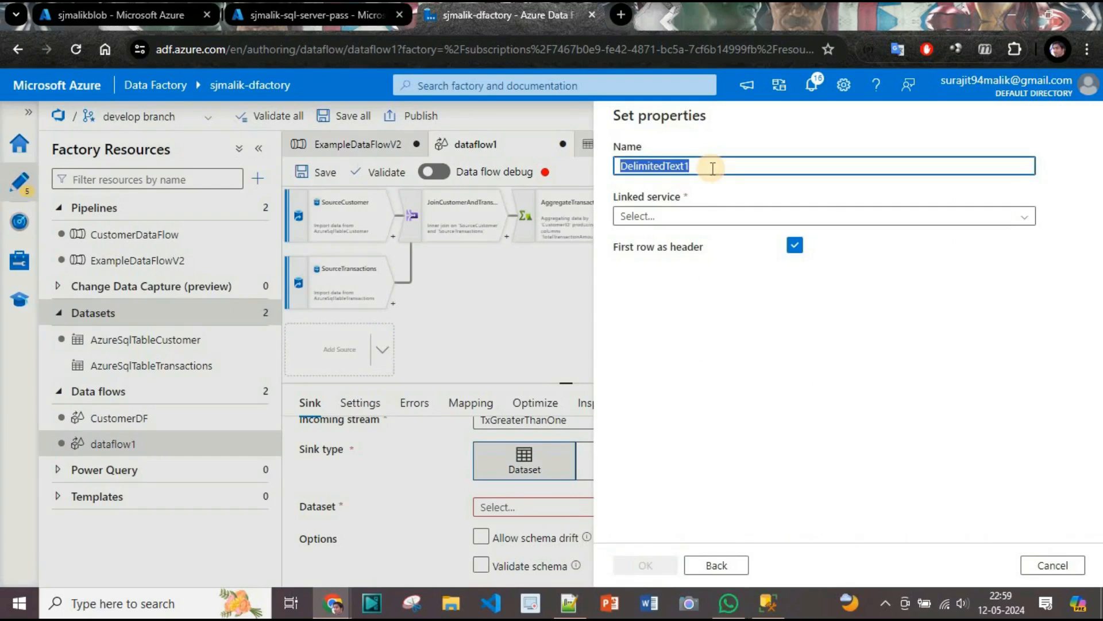
type("AzureBlobSink")
left_click(770, 217)
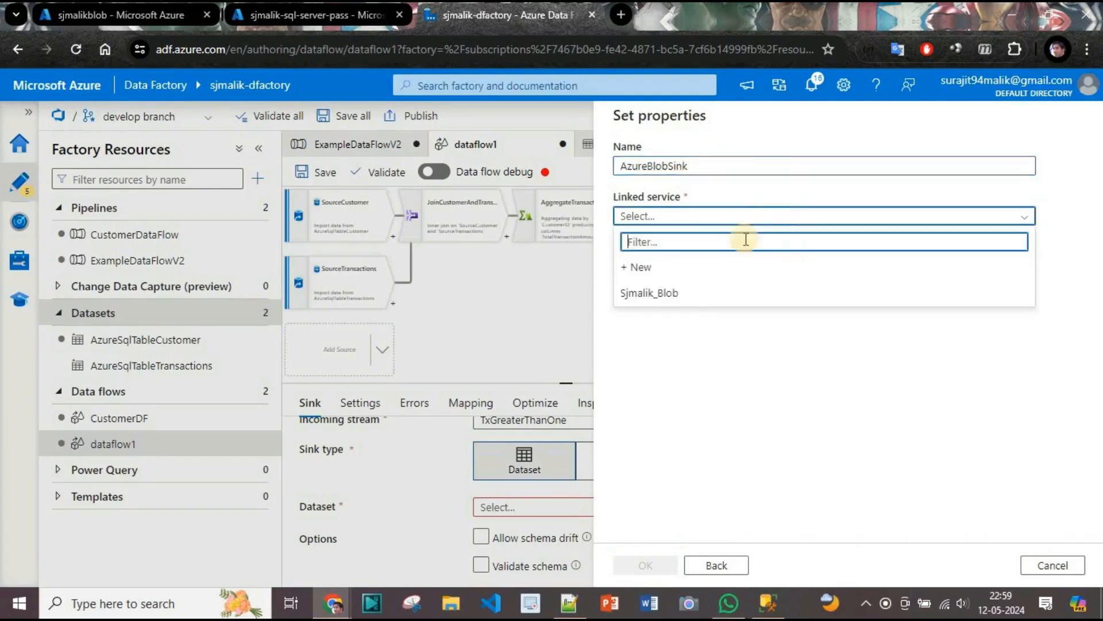
left_click(691, 294)
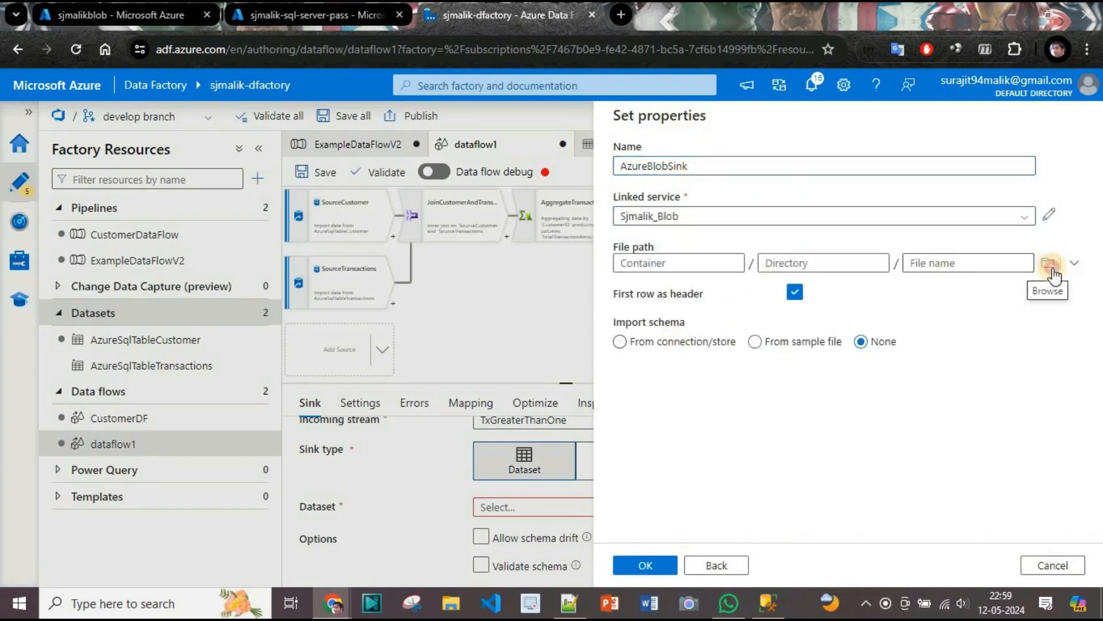
Set the dataset's file path to the customer container, import no schema, and create the dataset.
left_click(1051, 267)
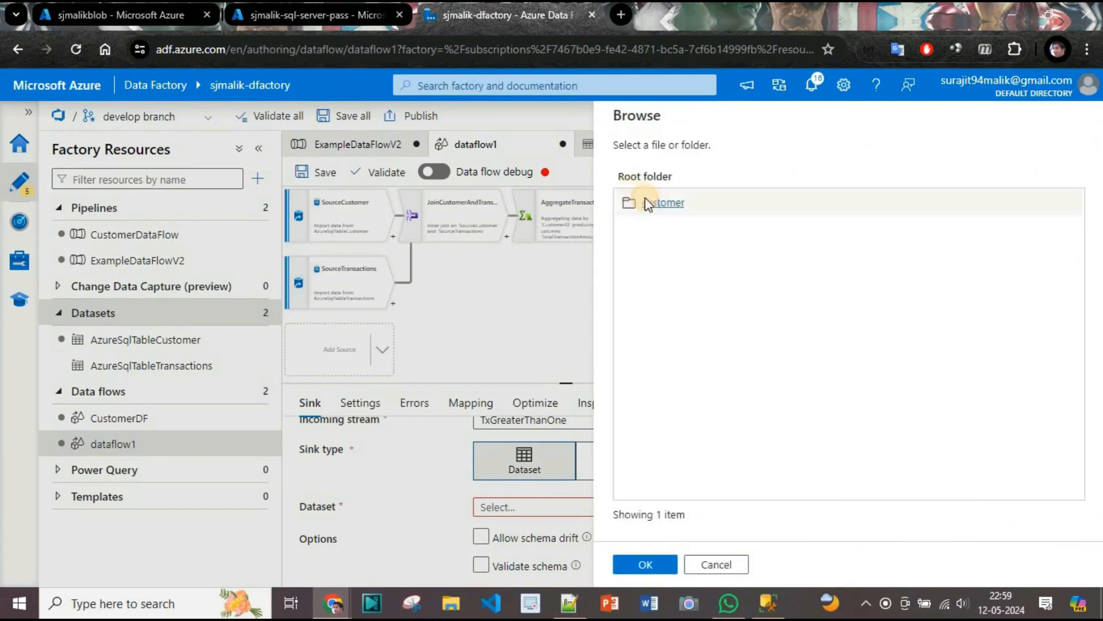
left_click(648, 203)
left_click(648, 563)
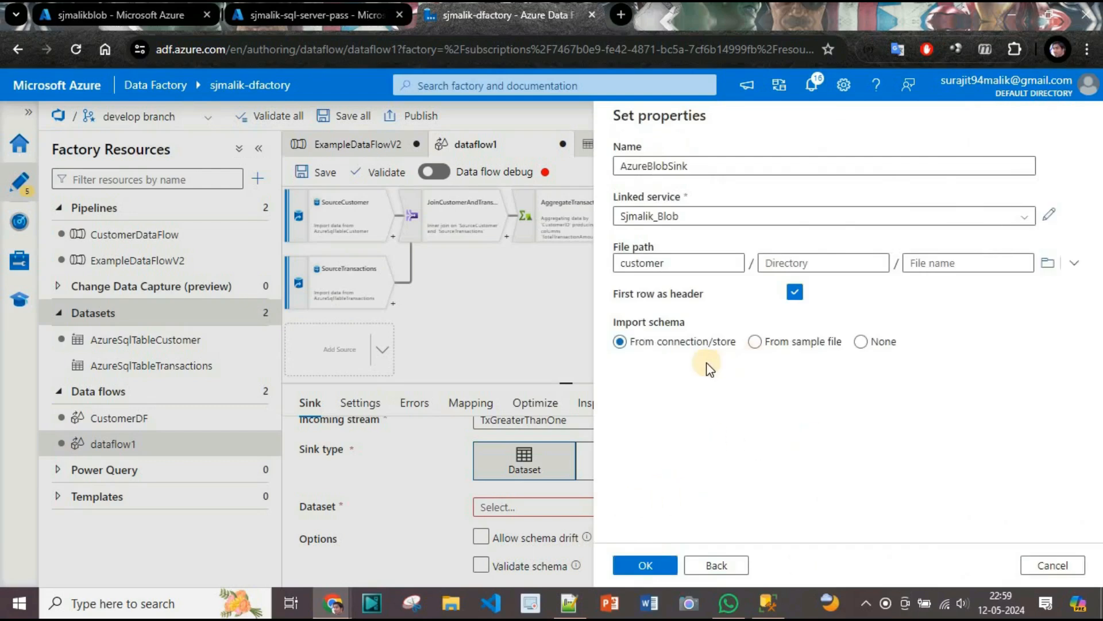
left_click(868, 344)
left_click(646, 565)
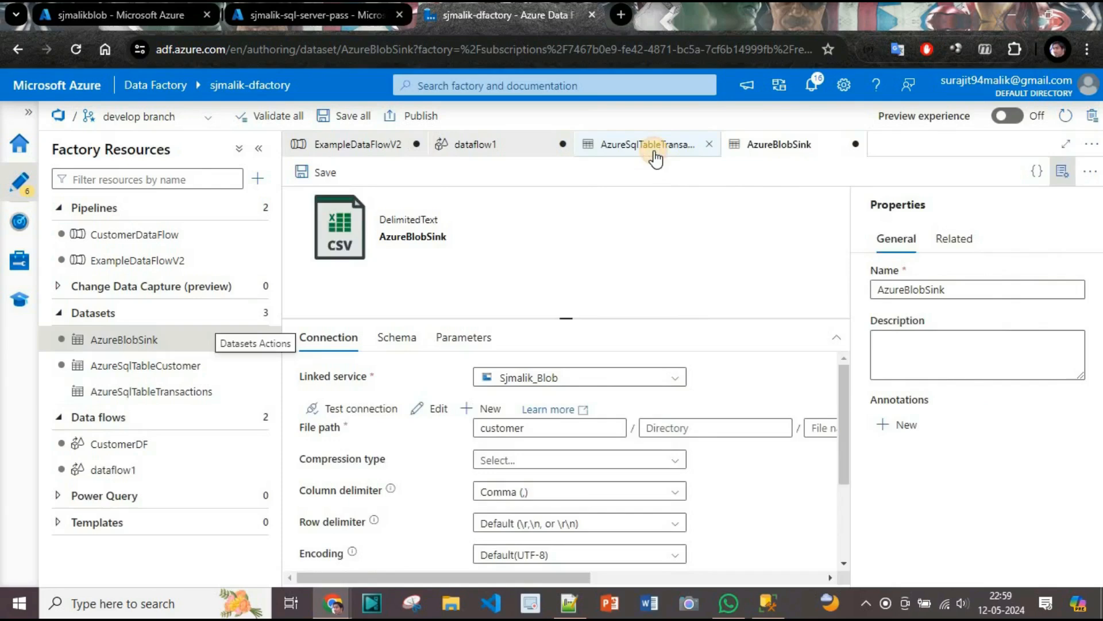
Return to dataflow1 and set the SinkToAzureBlob sink's dataset to AzureBlobSink.
left_click(655, 158)
left_click(493, 152)
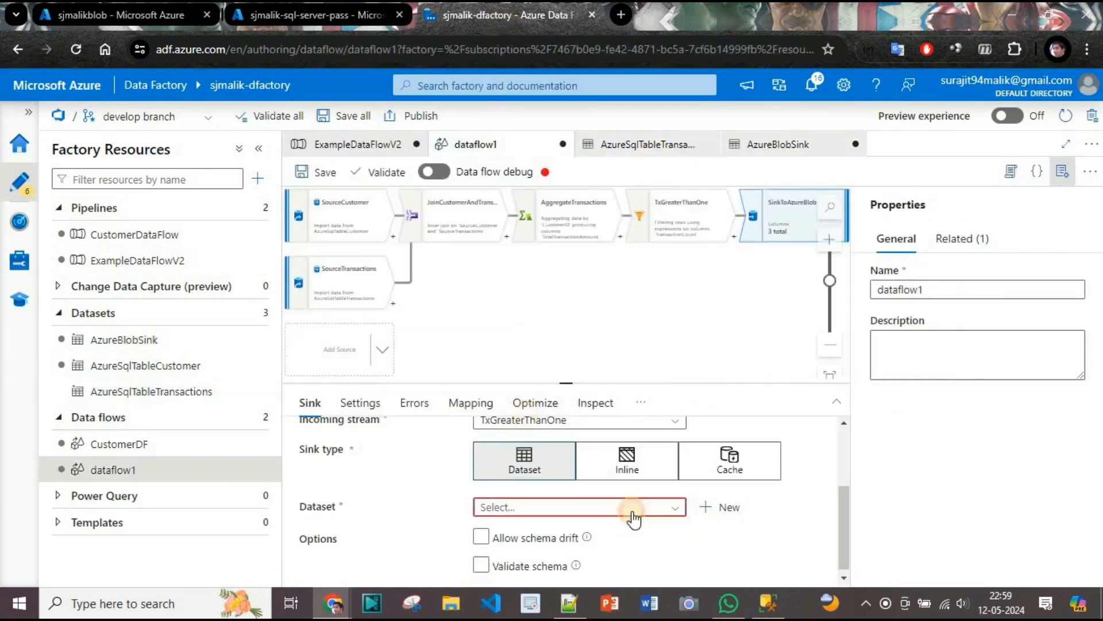
left_click(632, 509)
left_click(581, 525)
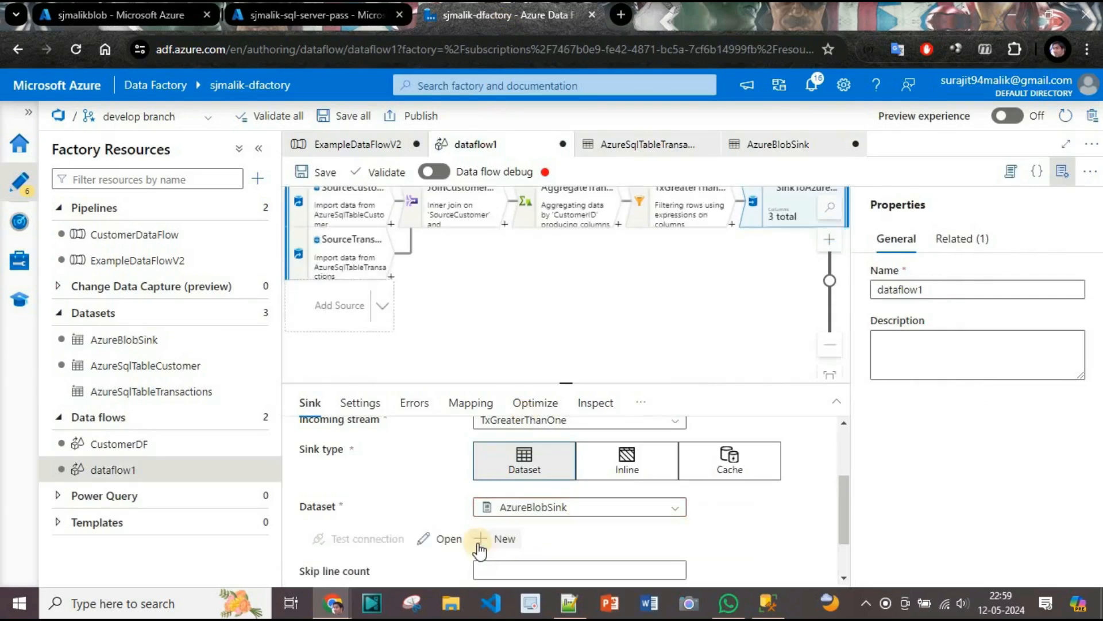
Allow schema drift for the SinkToAzureBlob sink.
left_click_drag(843, 497, 858, 572)
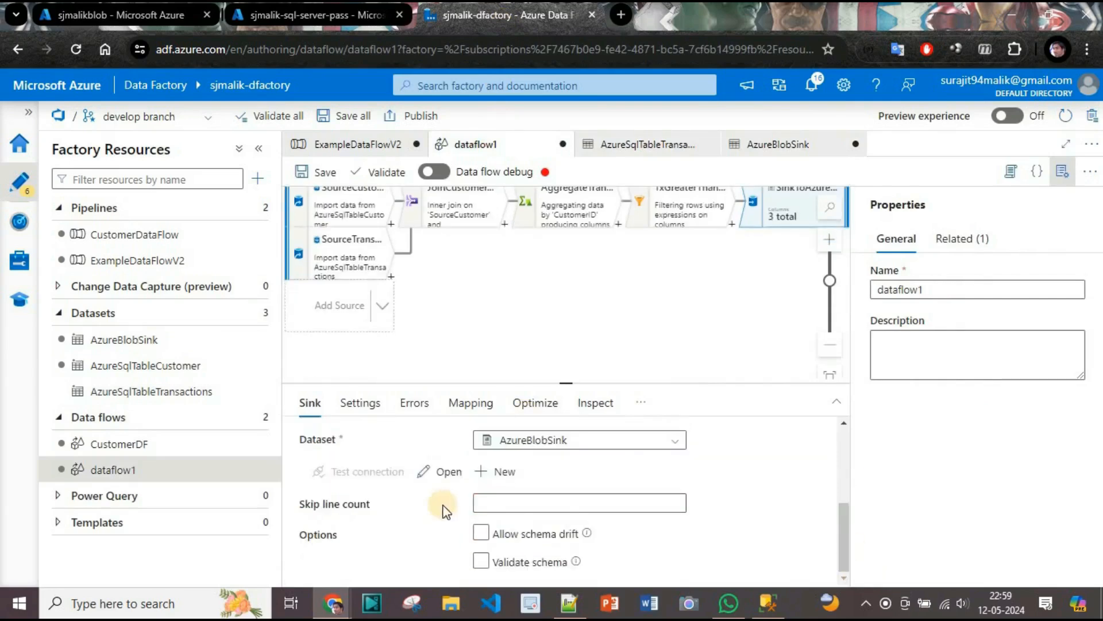
left_click(479, 532)
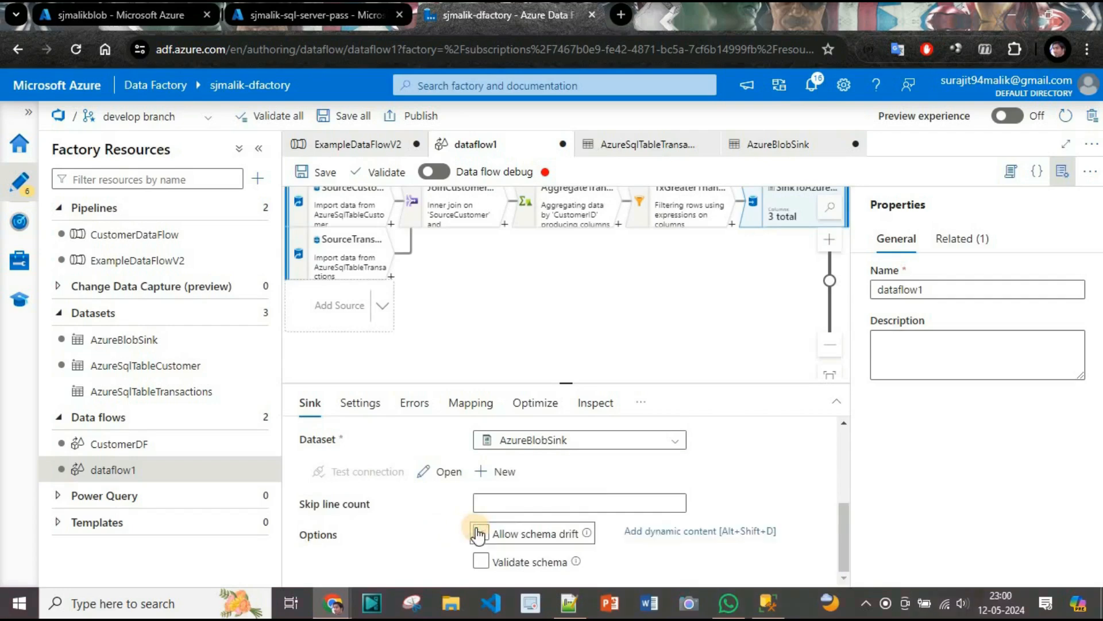
left_click(540, 501)
left_click(669, 485)
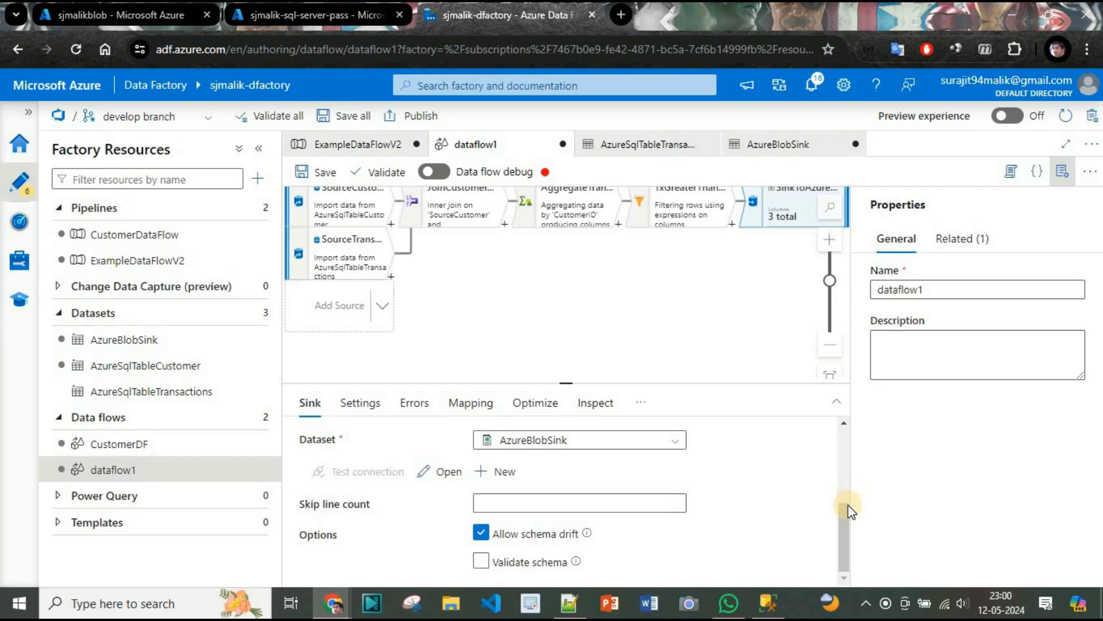
Rename the data flow dataflow1 as CustomerTransactionDF.
key("BackSpace")
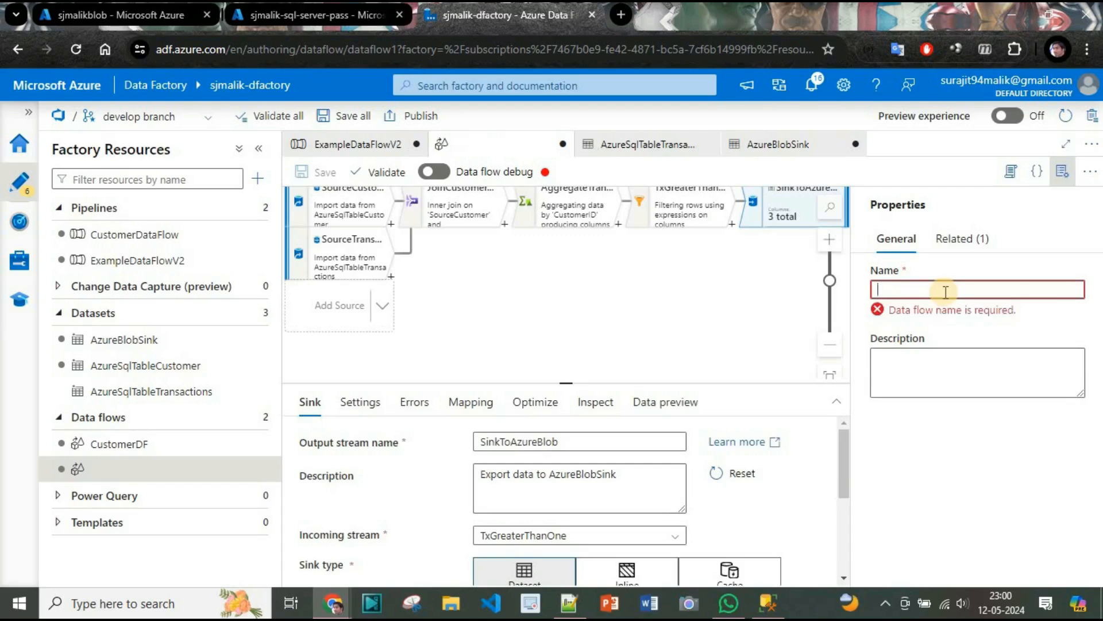
type("CustomerTran")
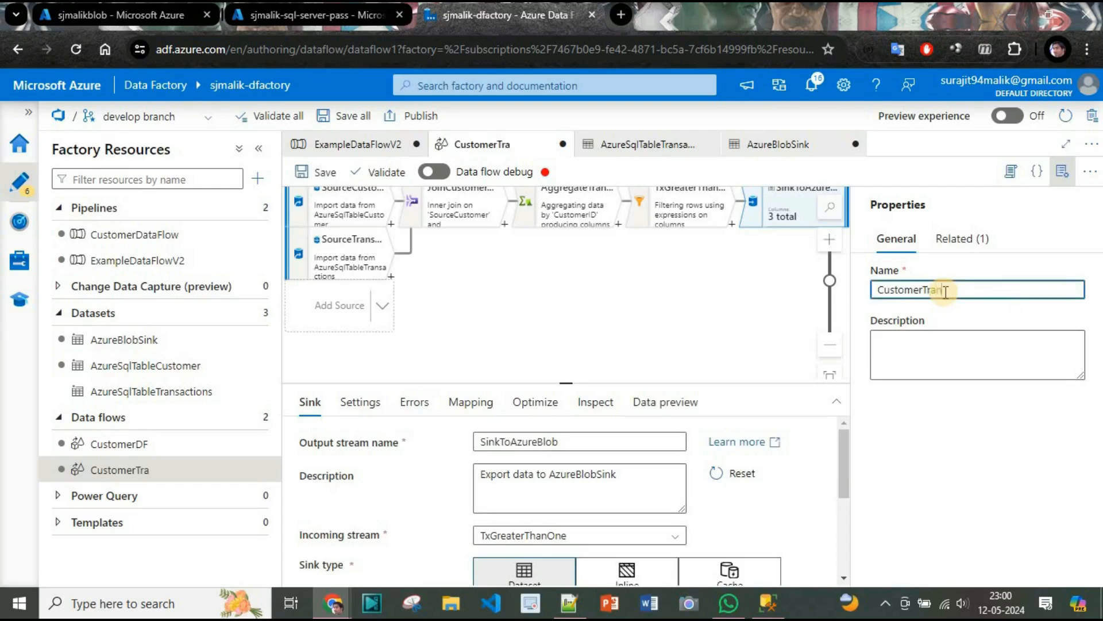
type("sactionDF")
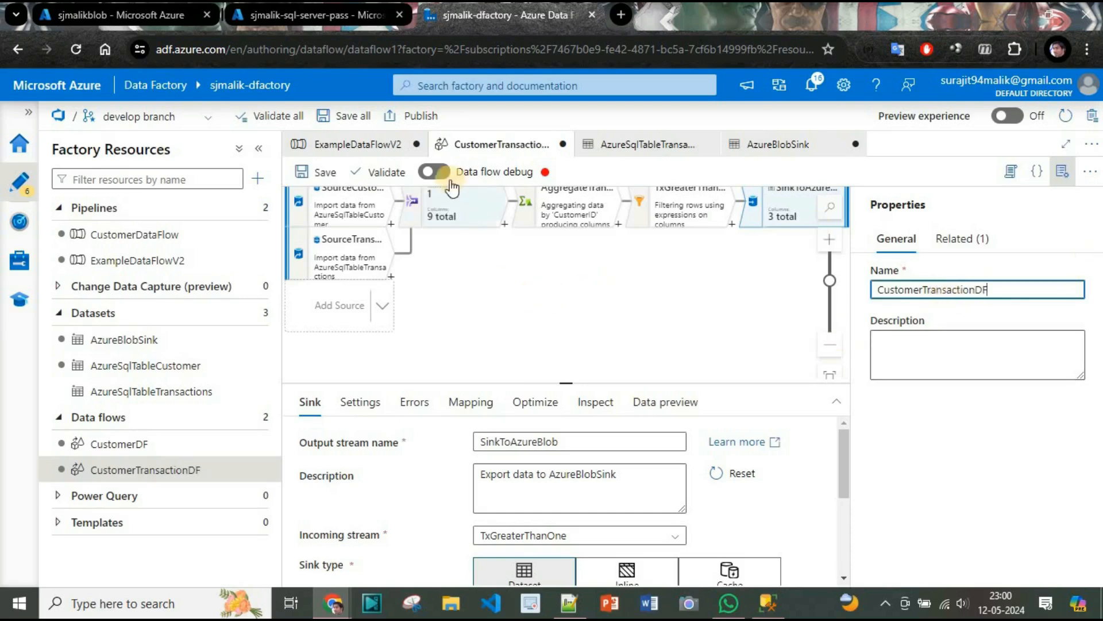
Turn on data flow debug with AutoResolveIntegrationRuntime and a debug time to live of 1 hour.
left_click(440, 177)
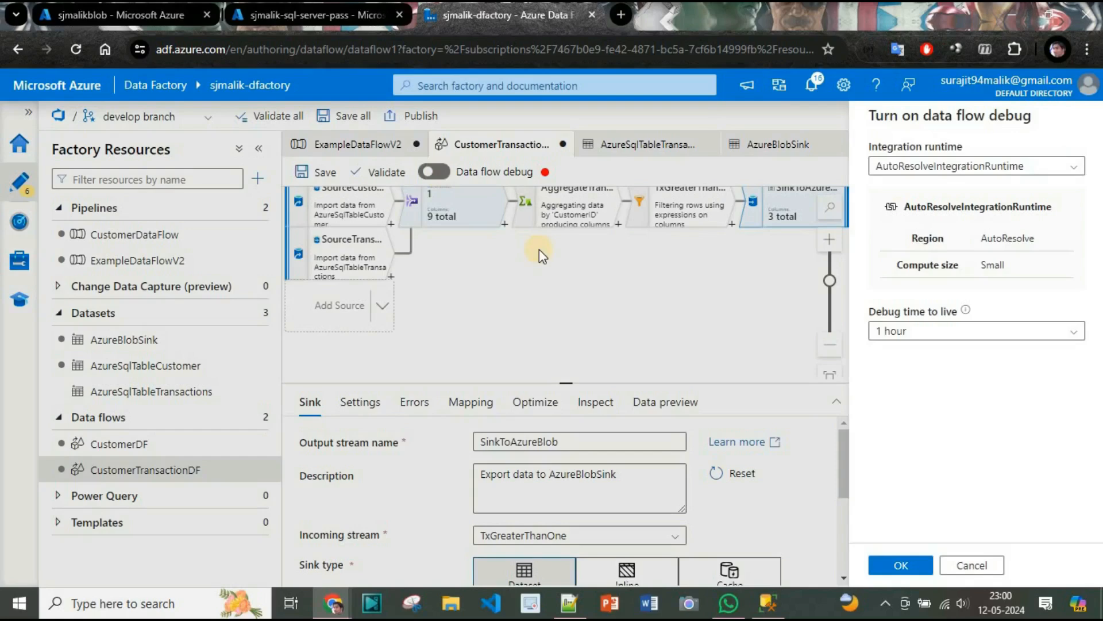
left_click(897, 565)
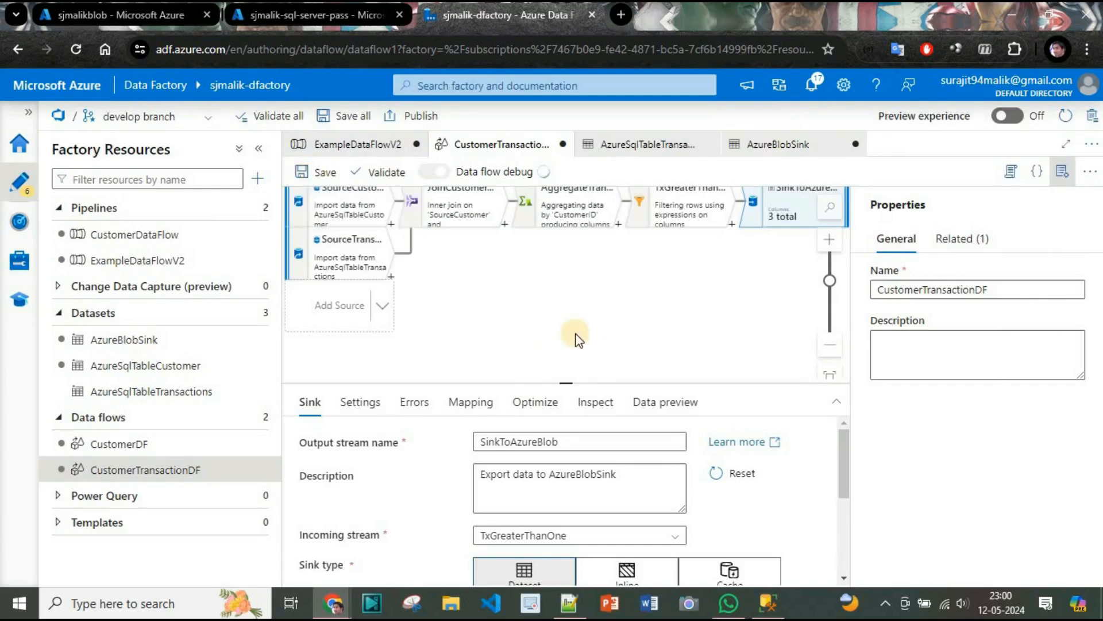
left_click(514, 322)
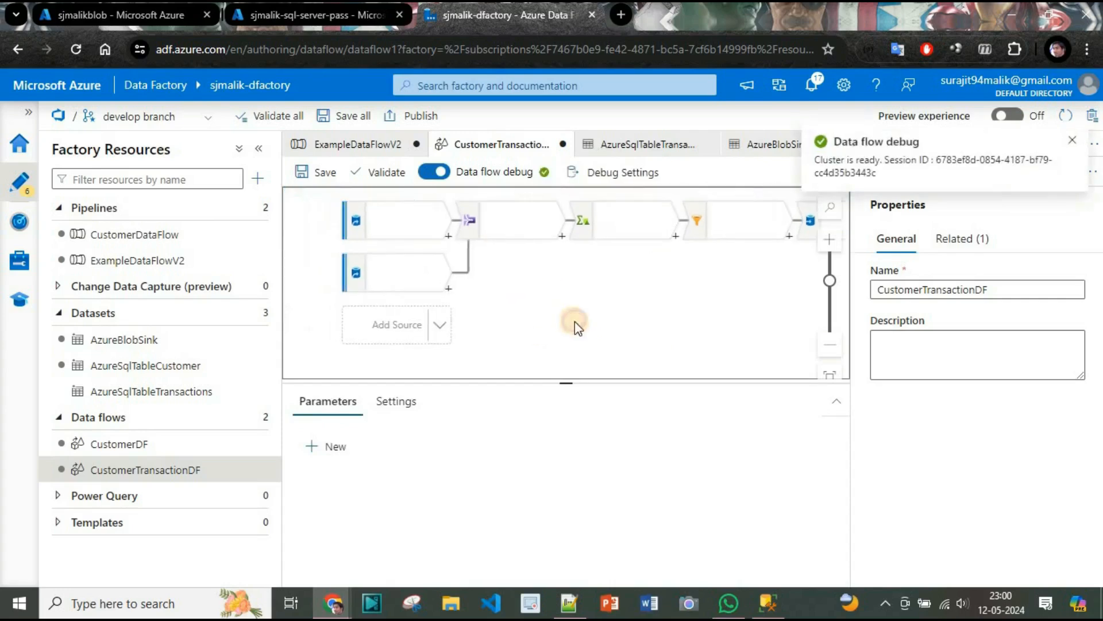
Save the CustomerTransactionDF data flow to the develop branch with the prefilled comment.
left_click(315, 171)
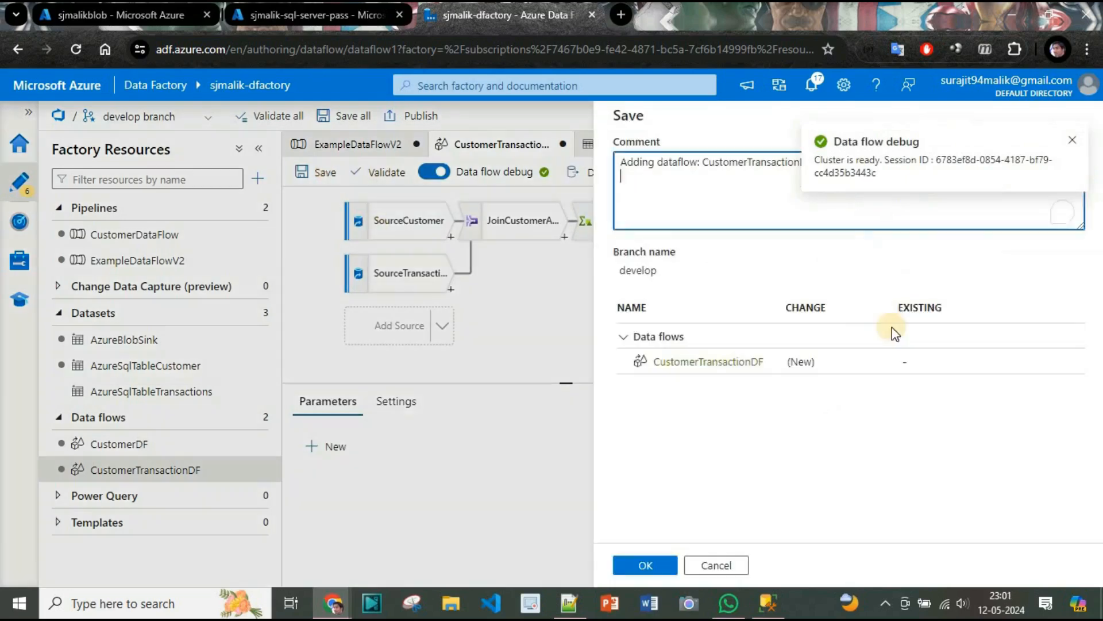
left_click(647, 566)
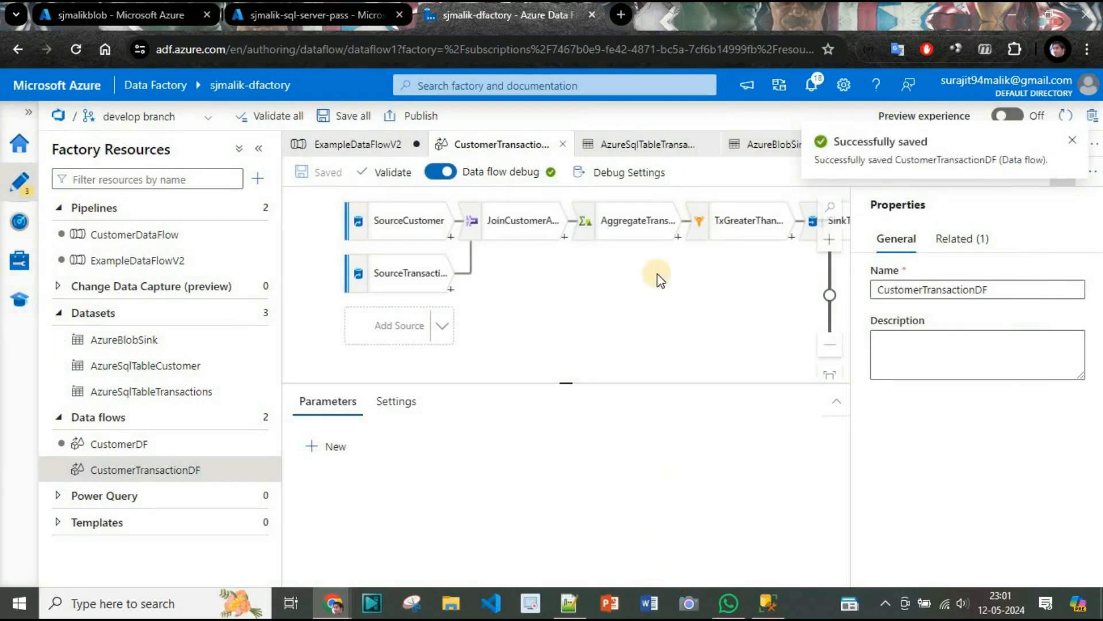
left_click_drag(710, 273, 661, 296)
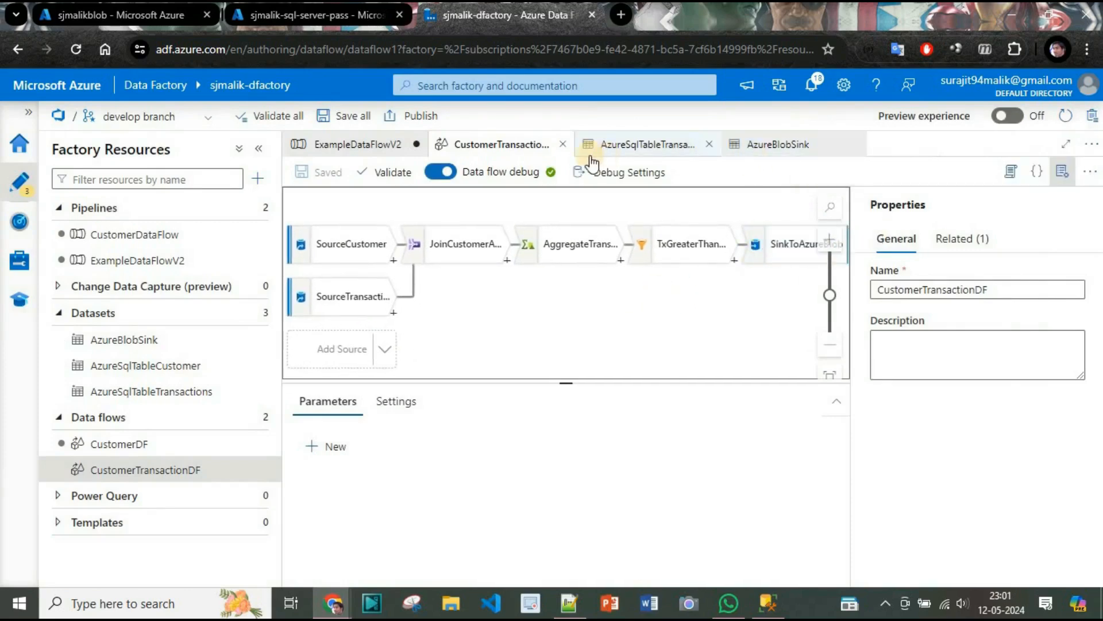
Return to the ExampleDataFlowV2 pipeline, try to run it in debug mode, and dismiss the validation output.
left_click(615, 144)
left_click(761, 145)
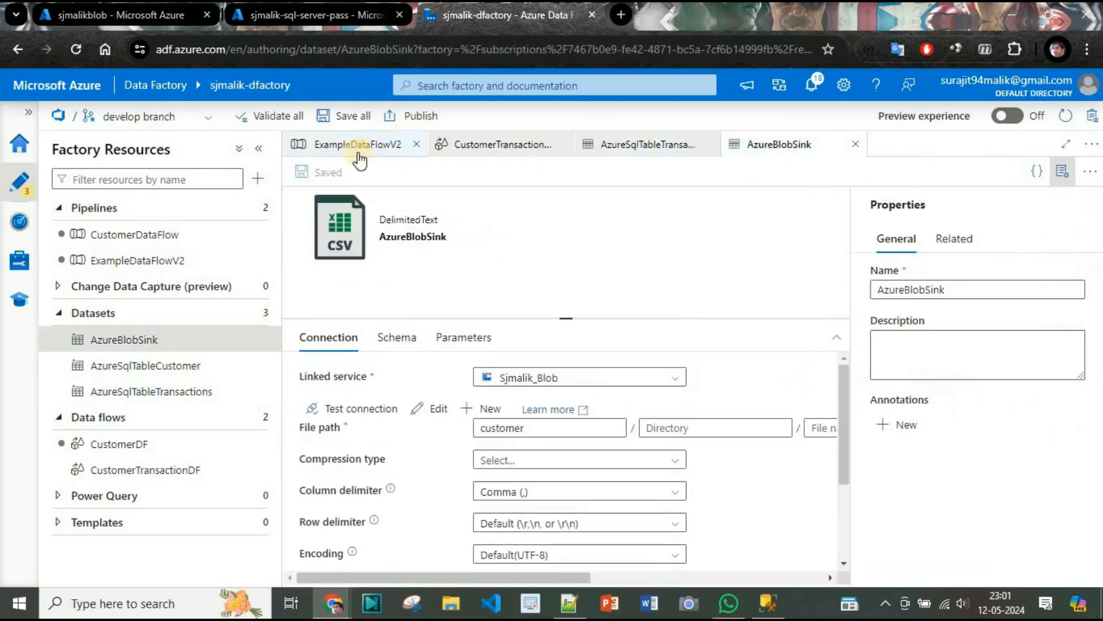
left_click(357, 147)
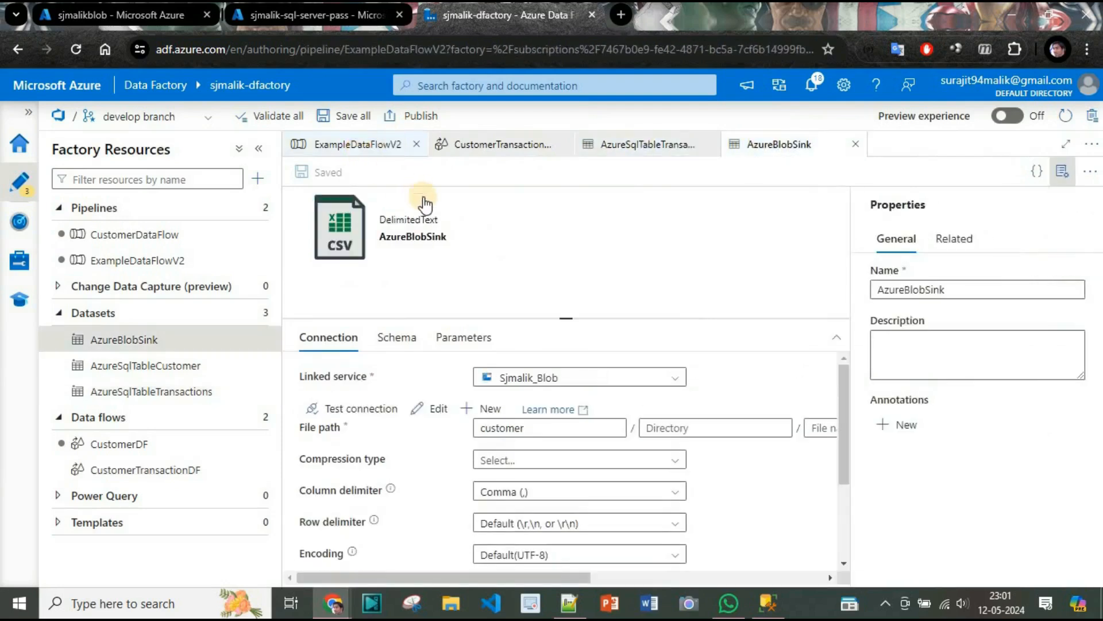
left_click(362, 146)
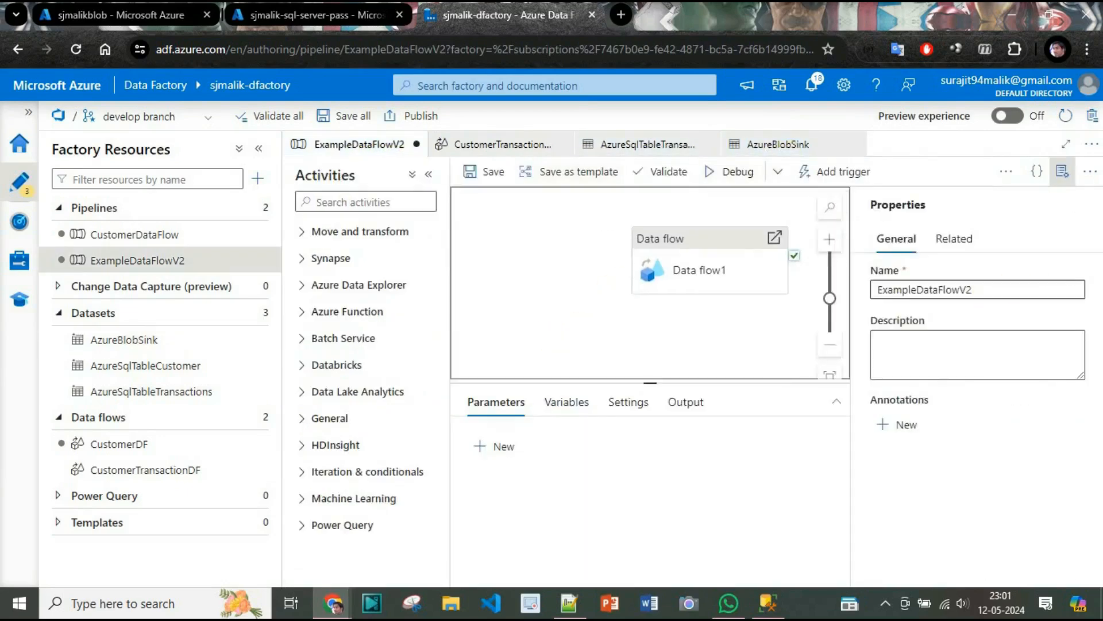
left_click(1064, 173)
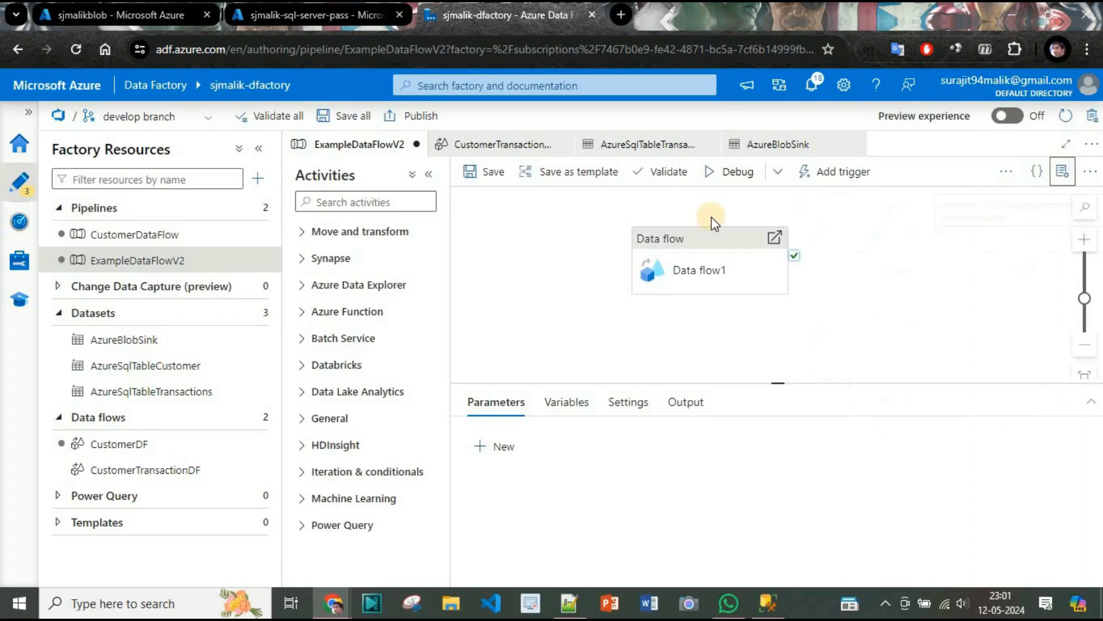
left_click(726, 172)
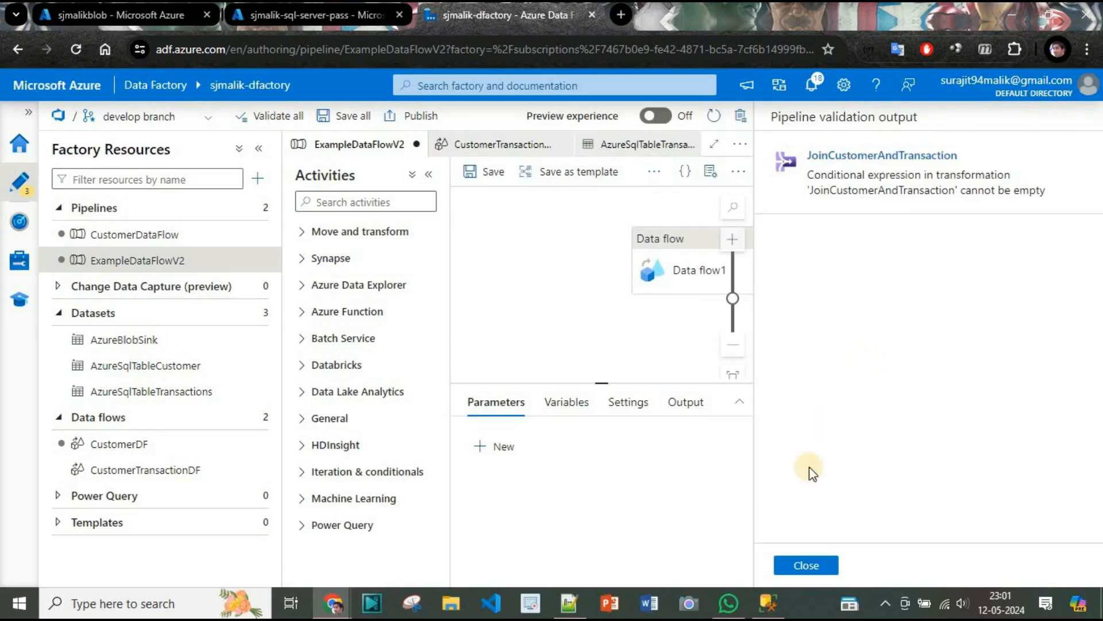
left_click(802, 564)
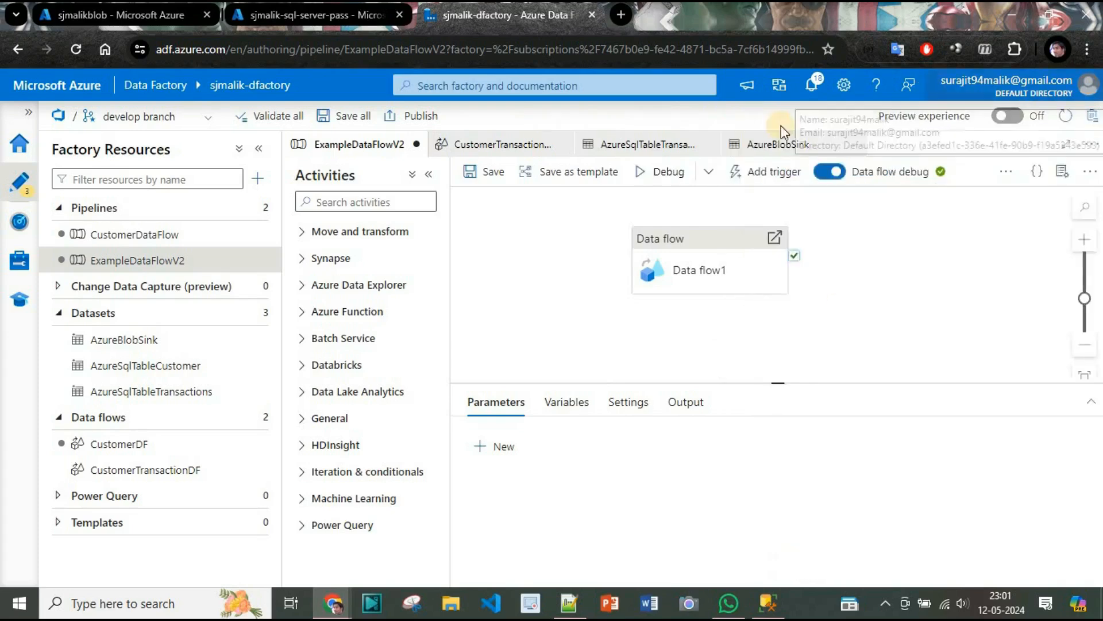
In the CustomerTransactionDF data flow, set the JoinCustomerAndTransaction join condition's SourceCustomer column to CustomerID.
left_click(519, 151)
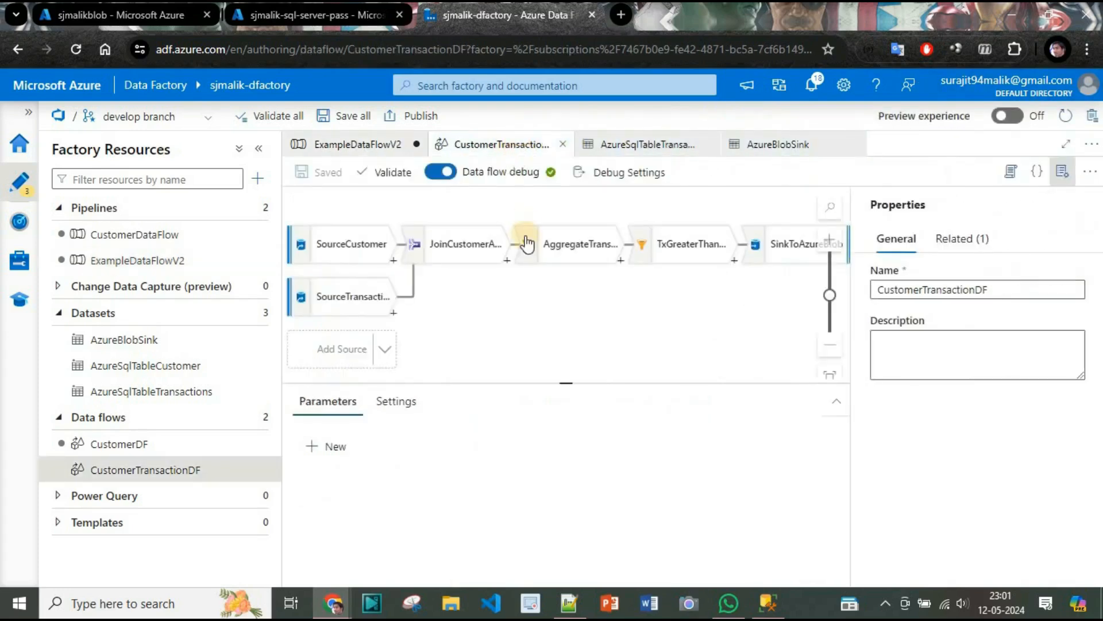
left_click(458, 256)
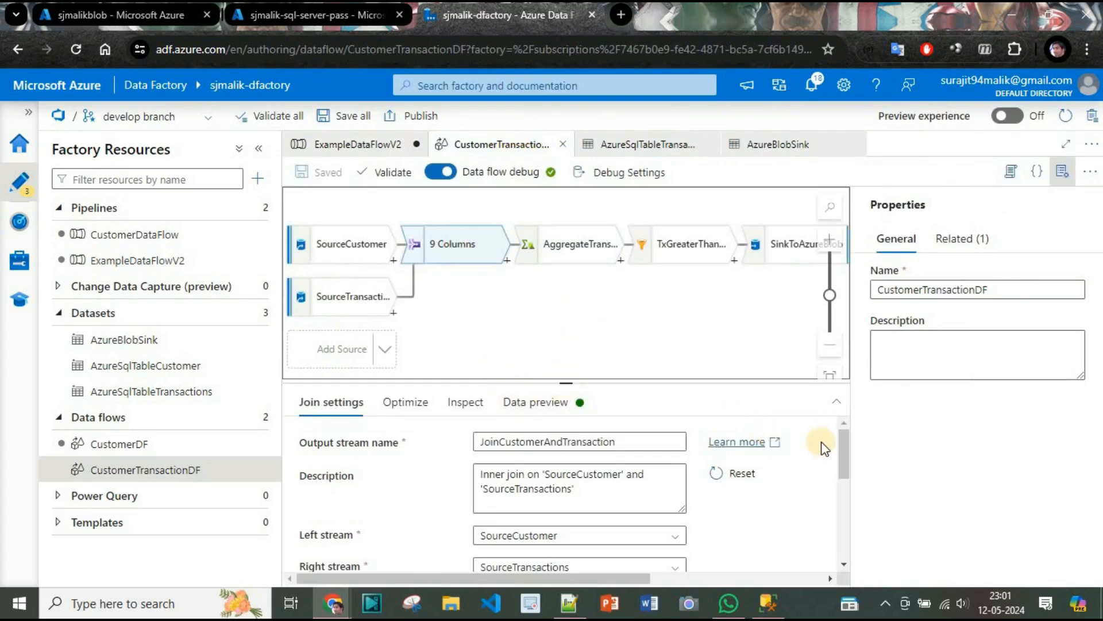
left_click_drag(842, 450, 855, 559)
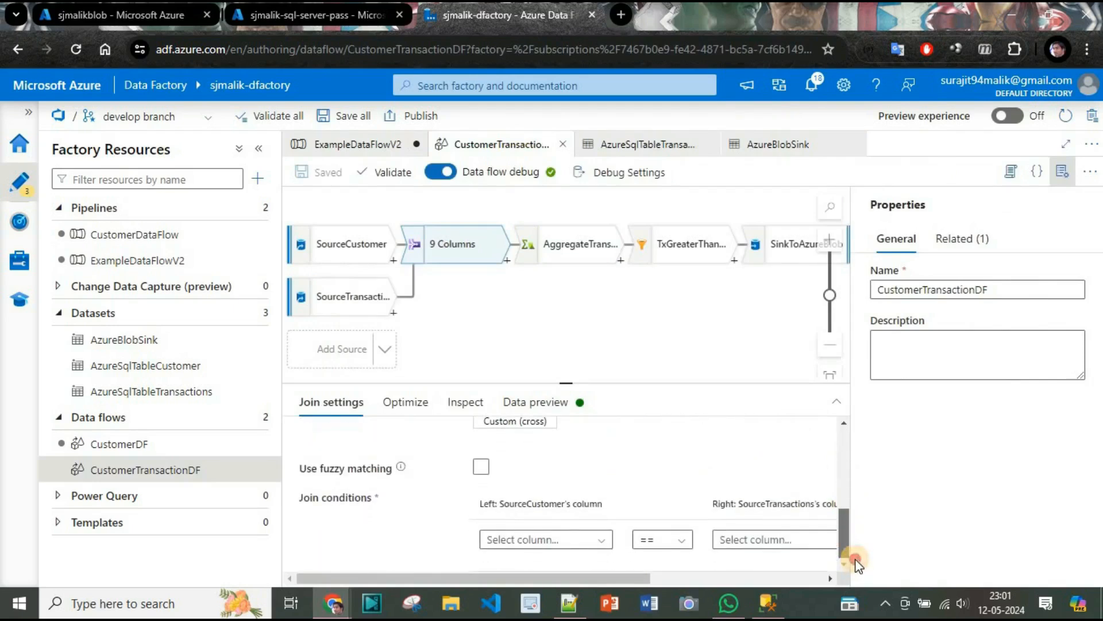
left_click(856, 560)
left_click_drag(850, 498, 852, 558)
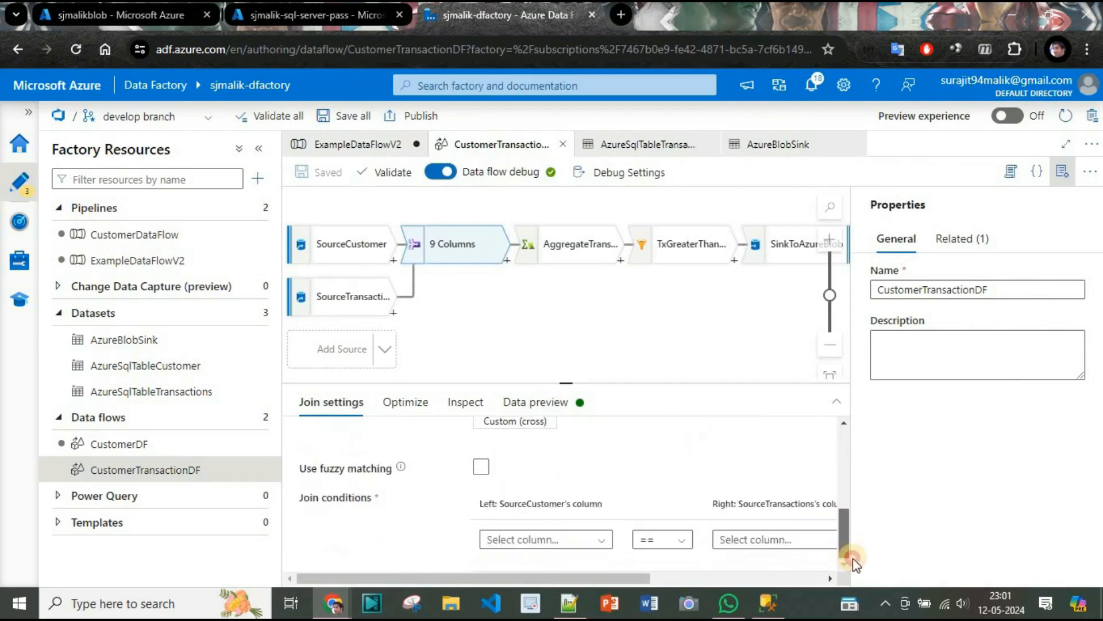
left_click(592, 539)
type("C")
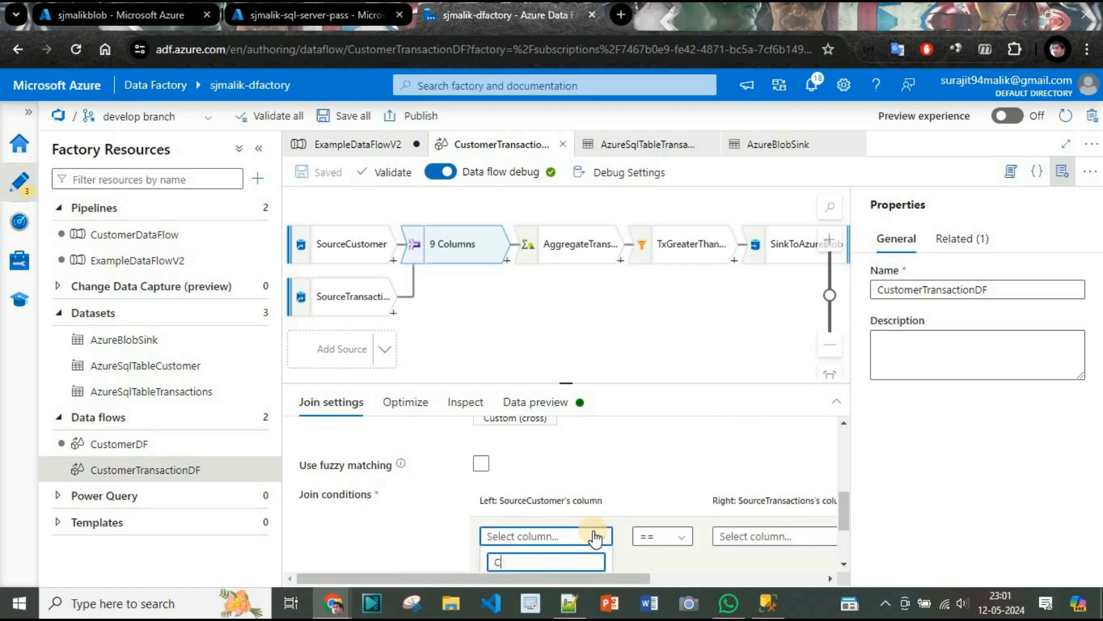
left_click_drag(840, 528, 841, 587)
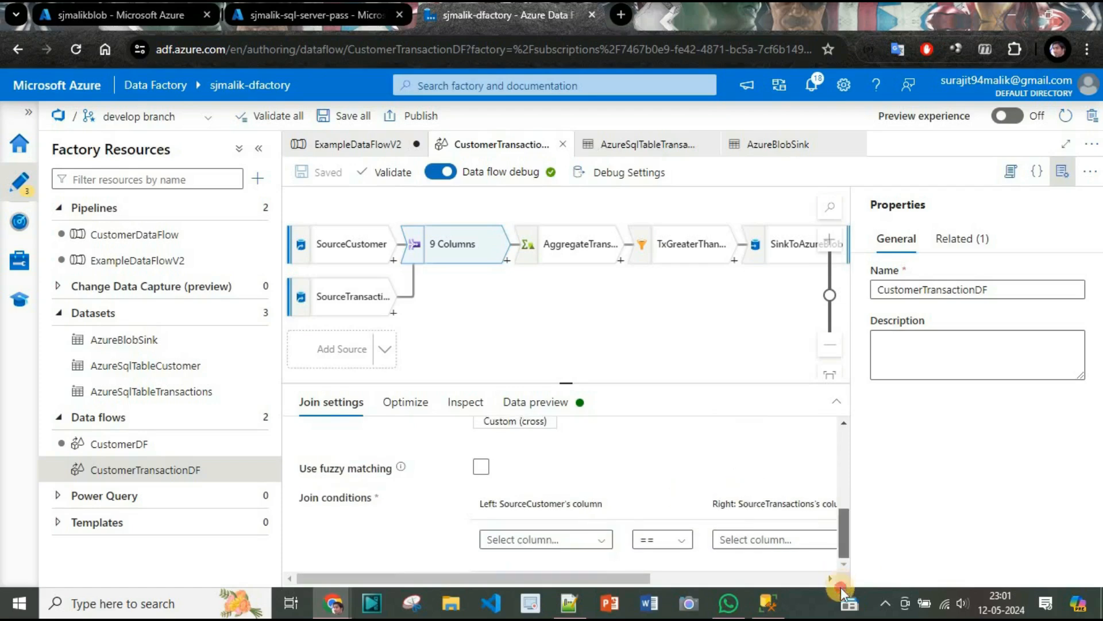
left_click(597, 539)
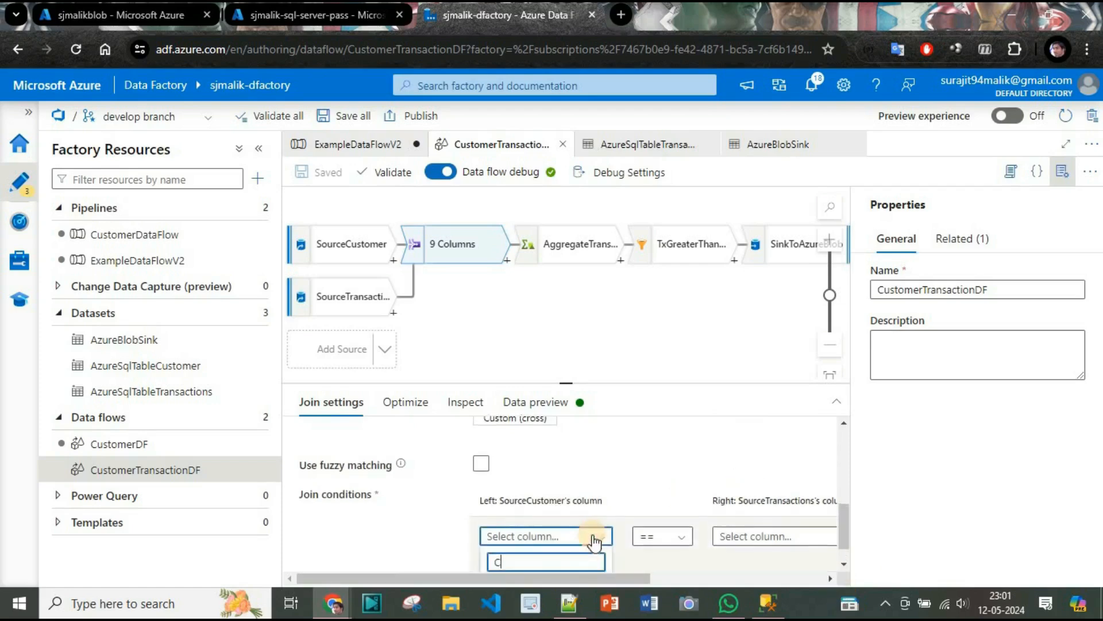
left_click(534, 555)
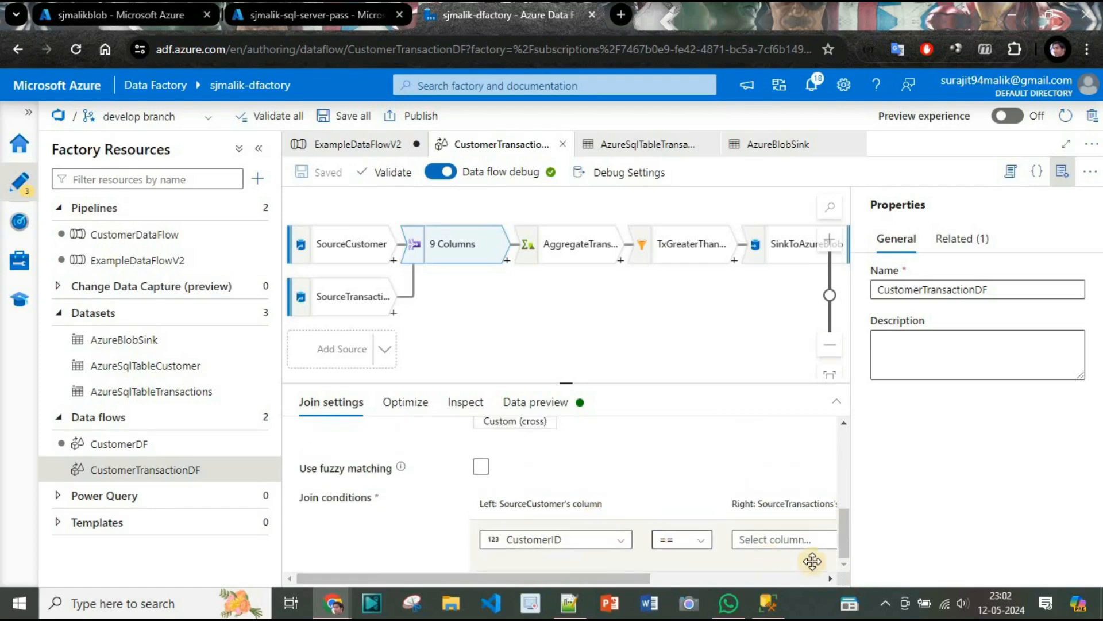
left_click(803, 547)
left_click(794, 519)
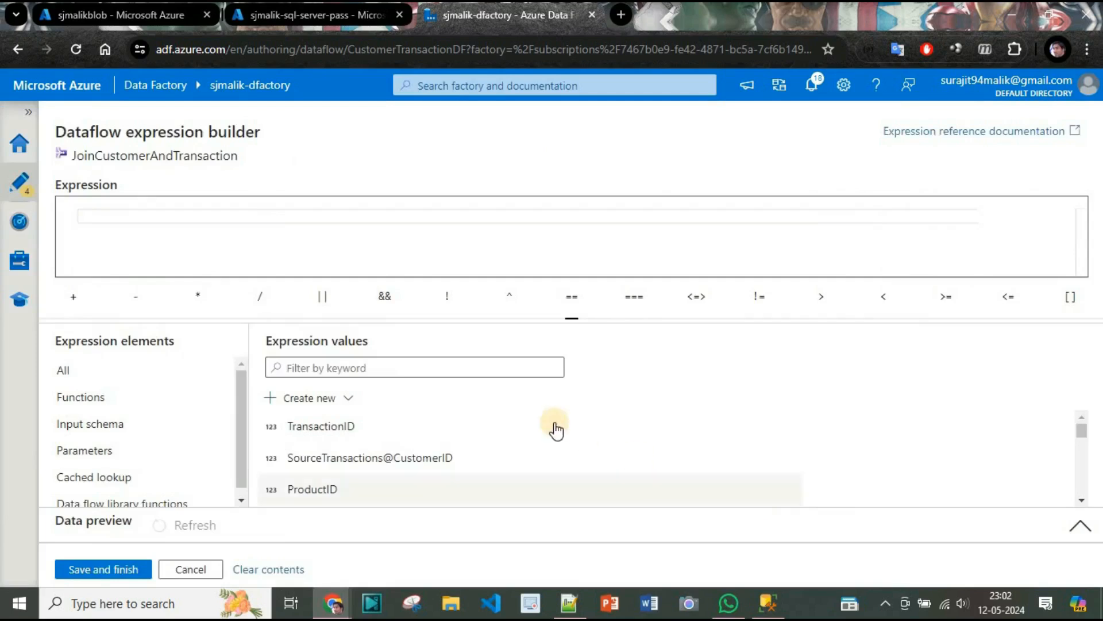
scroll(402, 459, "down", 3)
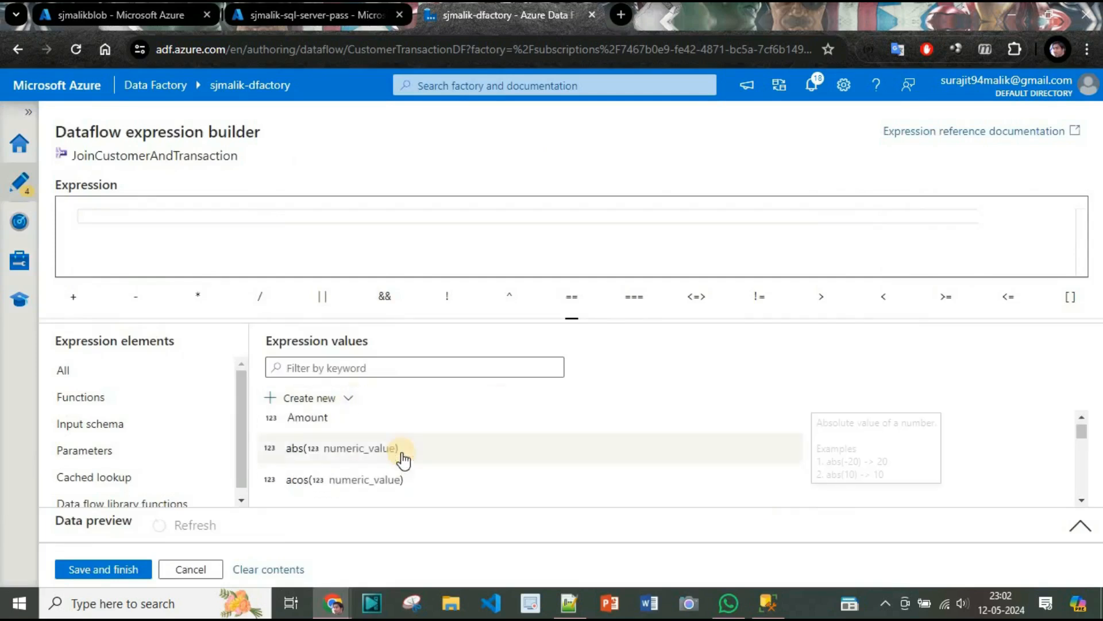
scroll(402, 460, "up", 3)
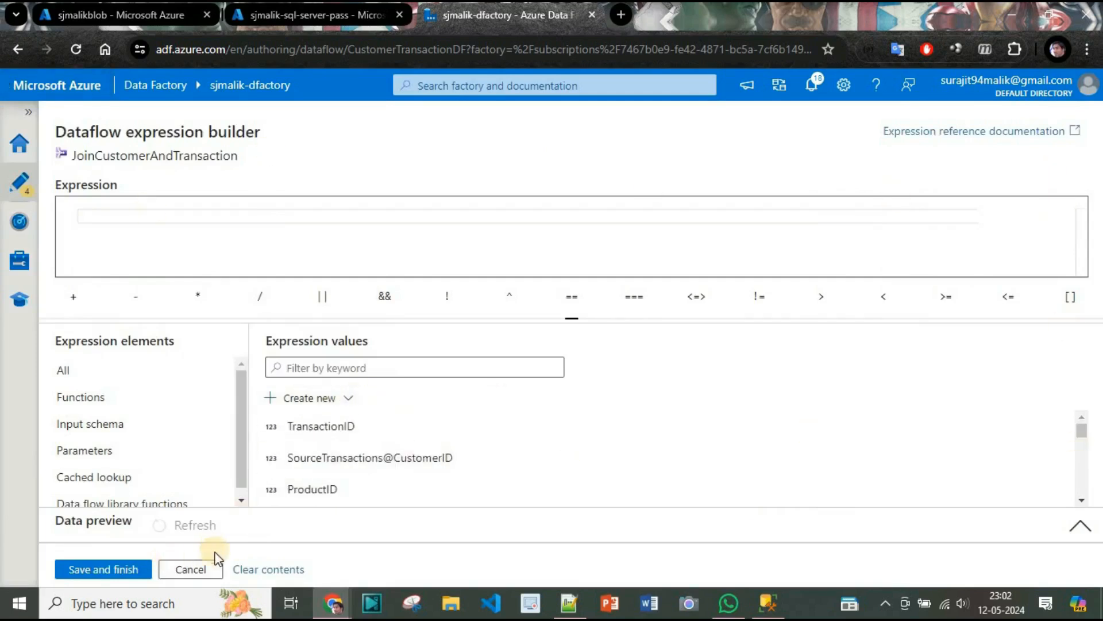
key("Escape")
Set the SourceTransactions column of the join condition to CustomerID.
left_click(786, 537)
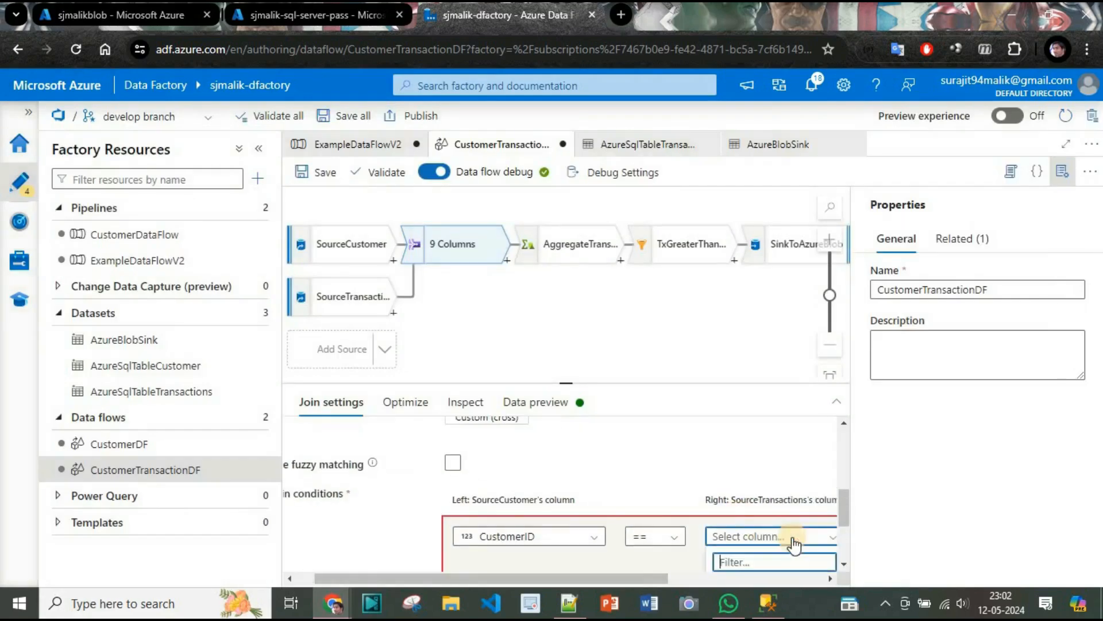
type("C")
scroll(764, 534, "down", 2)
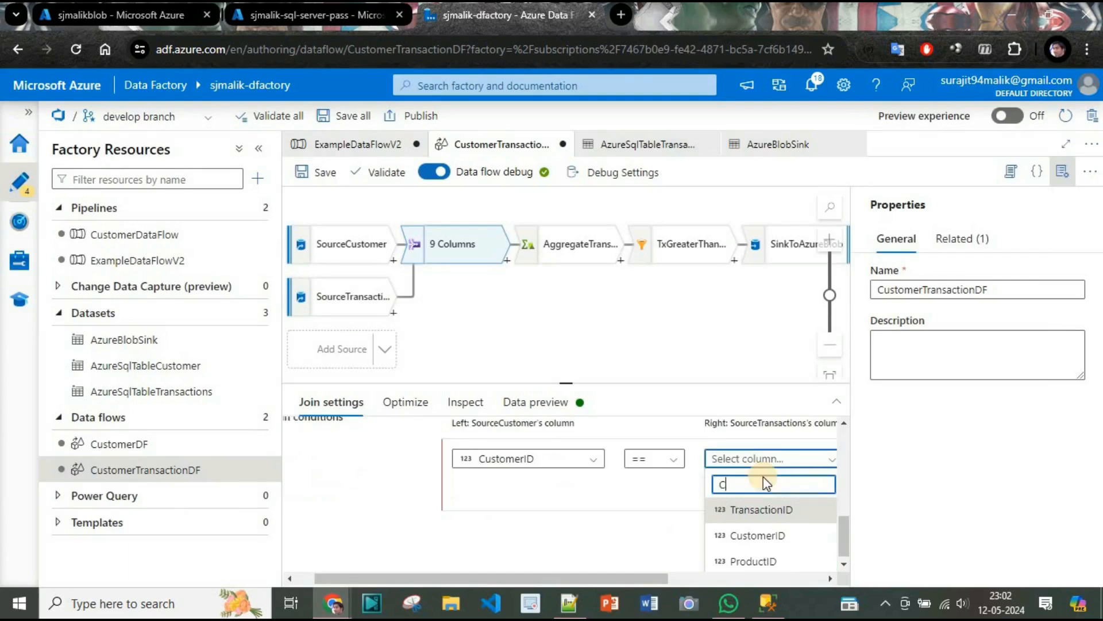
left_click(764, 531)
scroll(670, 443, "up", 3)
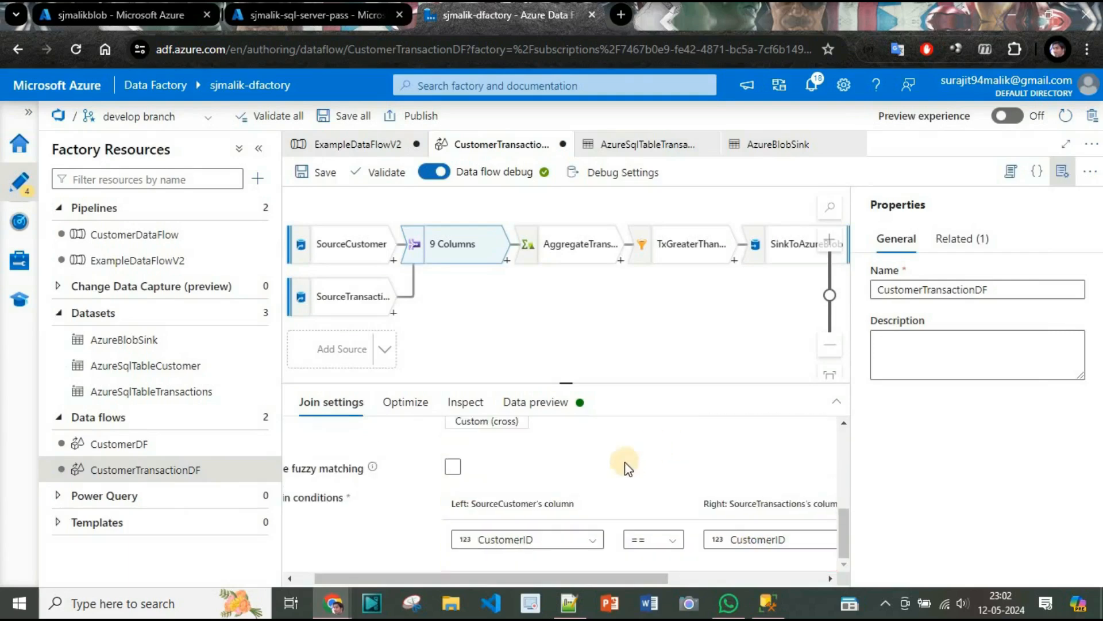
Save the edited join in CustomerTransactionDF to the develop branch with the prefilled comment.
scroll(628, 468, "up", 3)
left_click(327, 175)
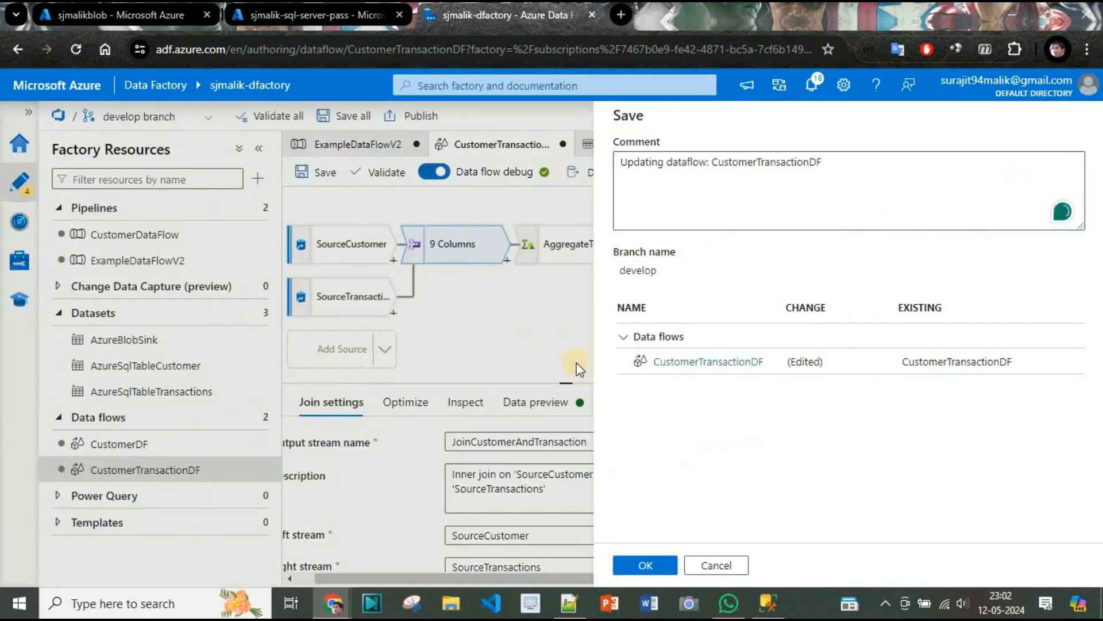
left_click(645, 564)
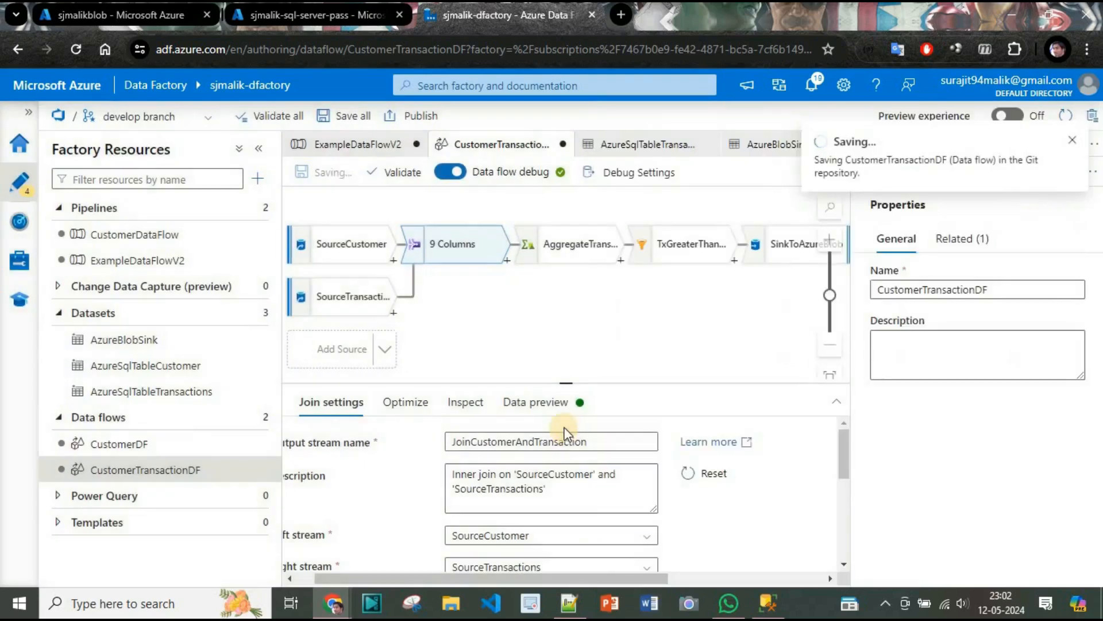
Validate the ExampleDataFlowV2 pipeline and close its validation output.
left_click(360, 148)
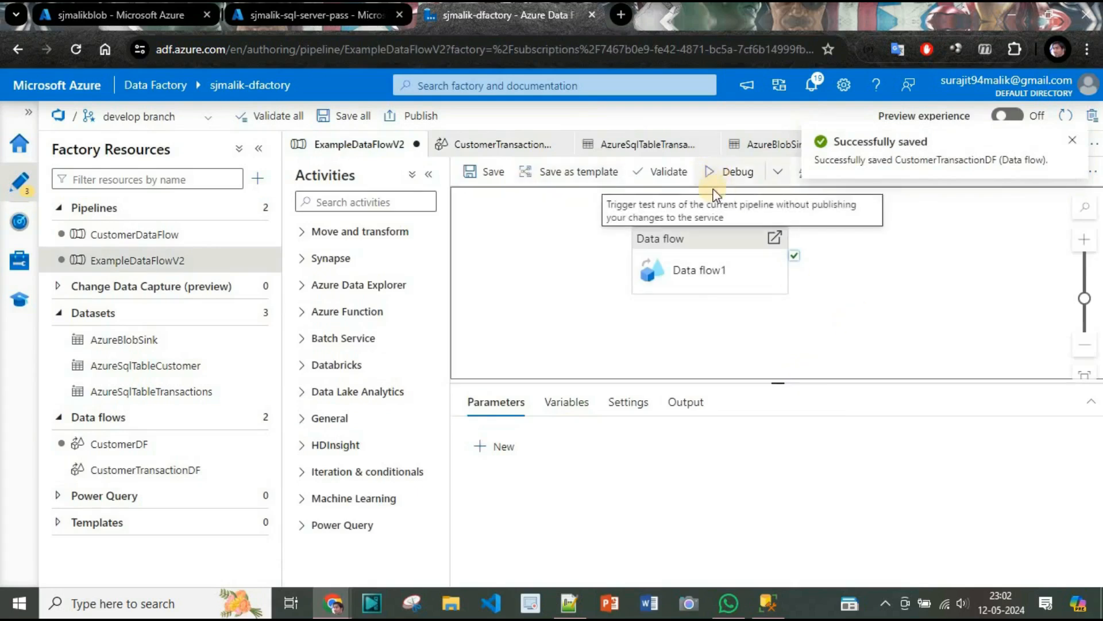
left_click(669, 184)
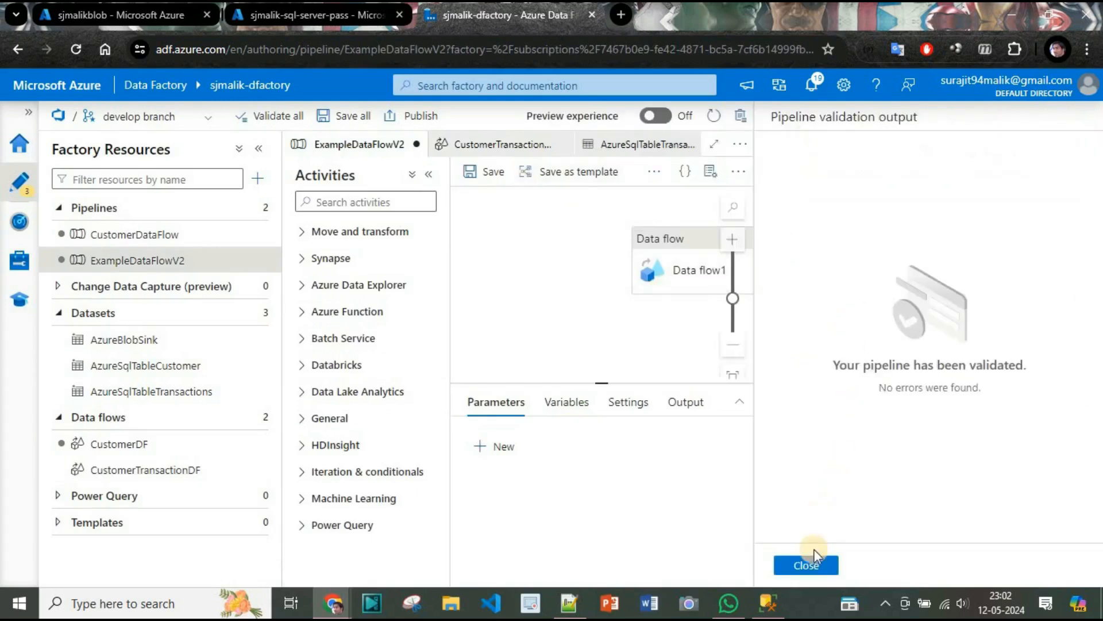
left_click(806, 566)
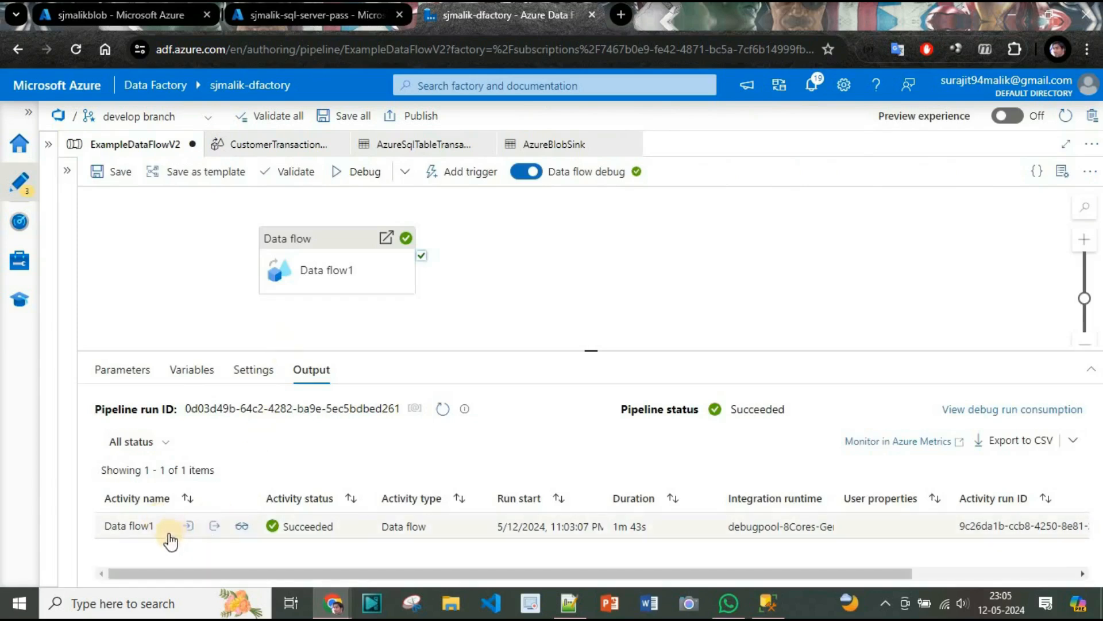
Examine the output and input details of the Data flow1 debug run in the ExampleDataFlowV2 pipeline.
left_click(214, 526)
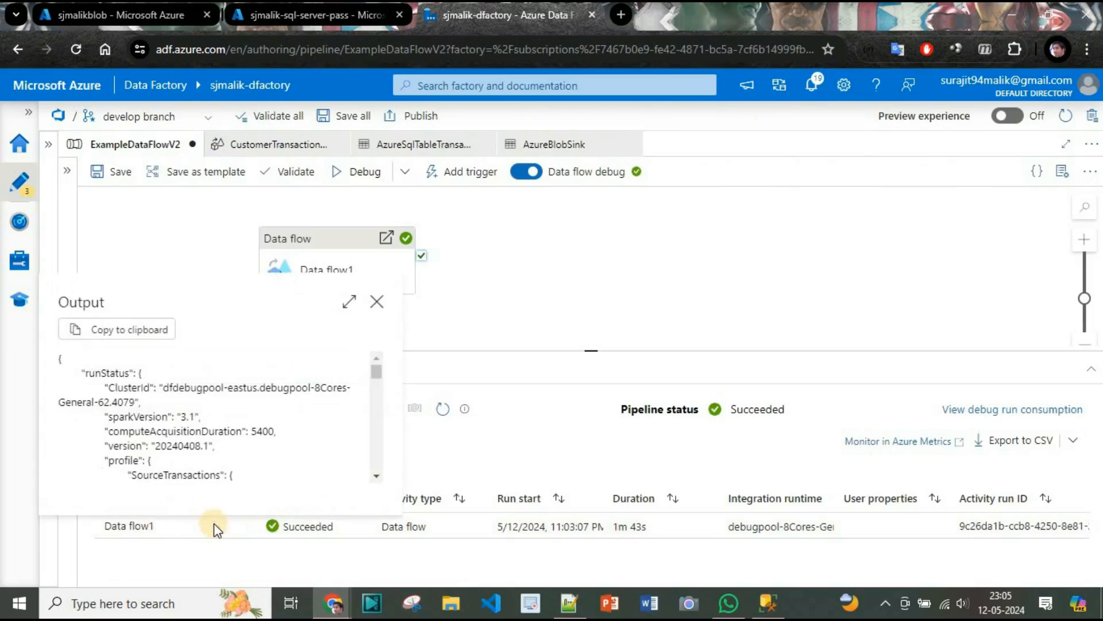
left_click(377, 301)
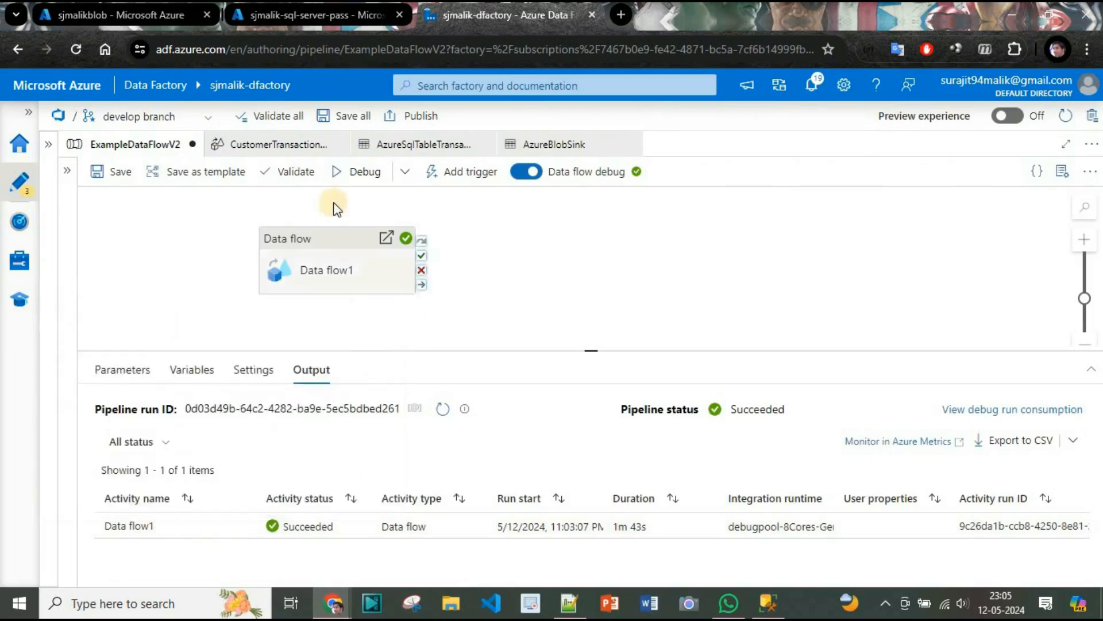
left_click(277, 154)
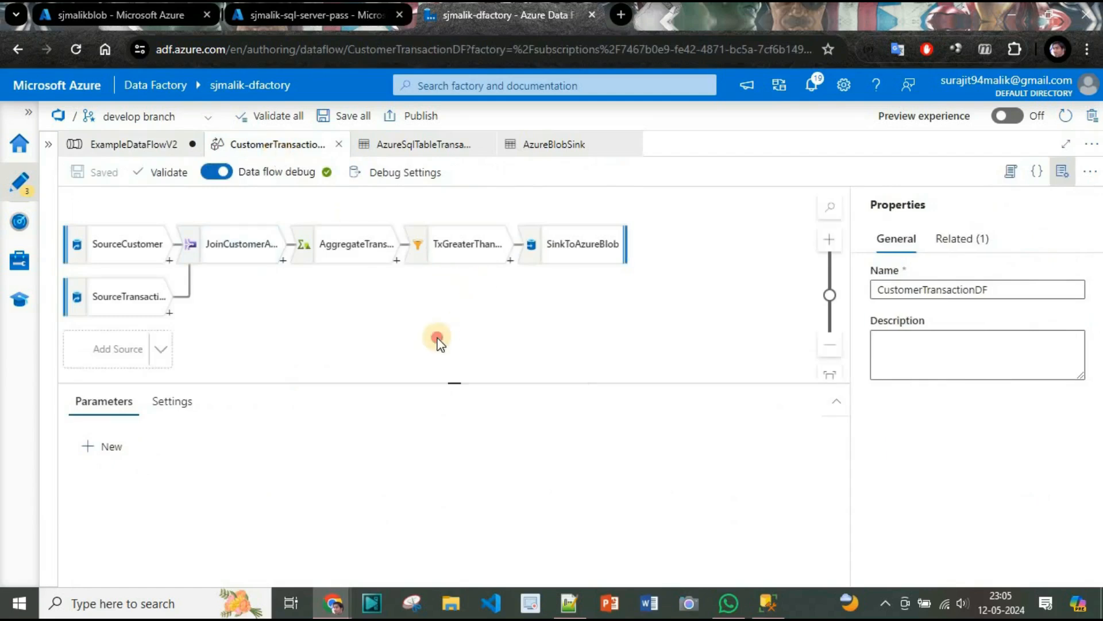
left_click(409, 146)
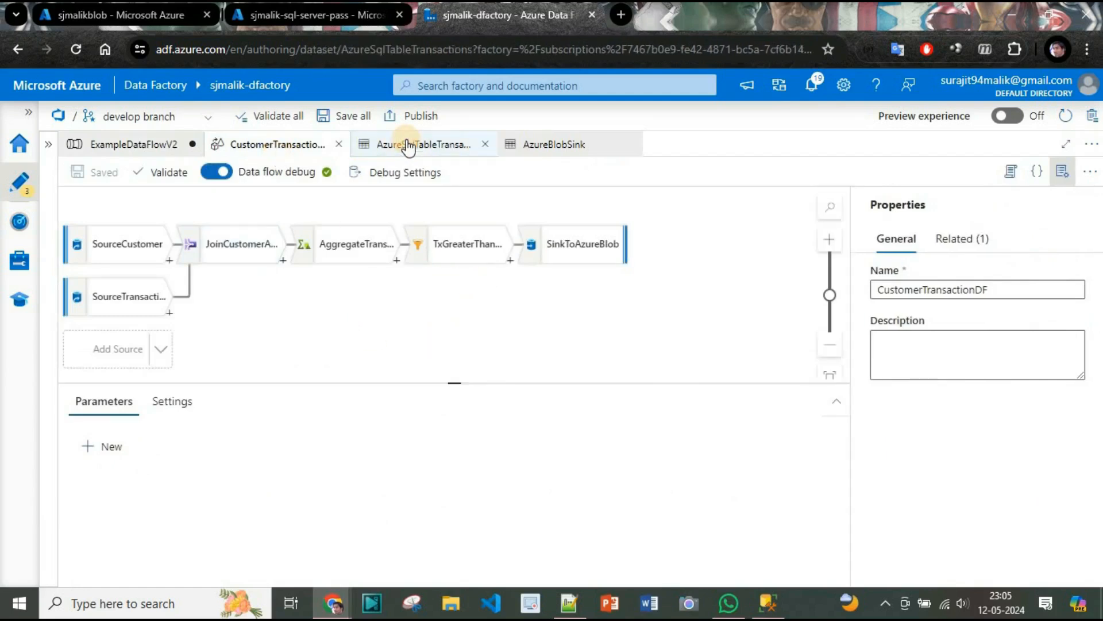
left_click(153, 145)
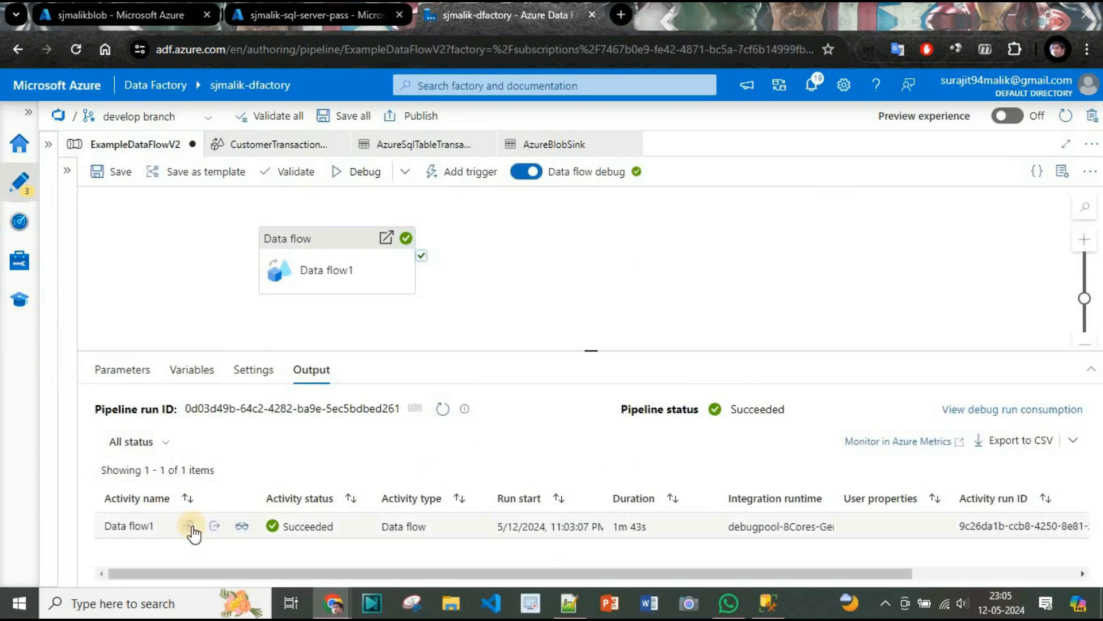
left_click(190, 527)
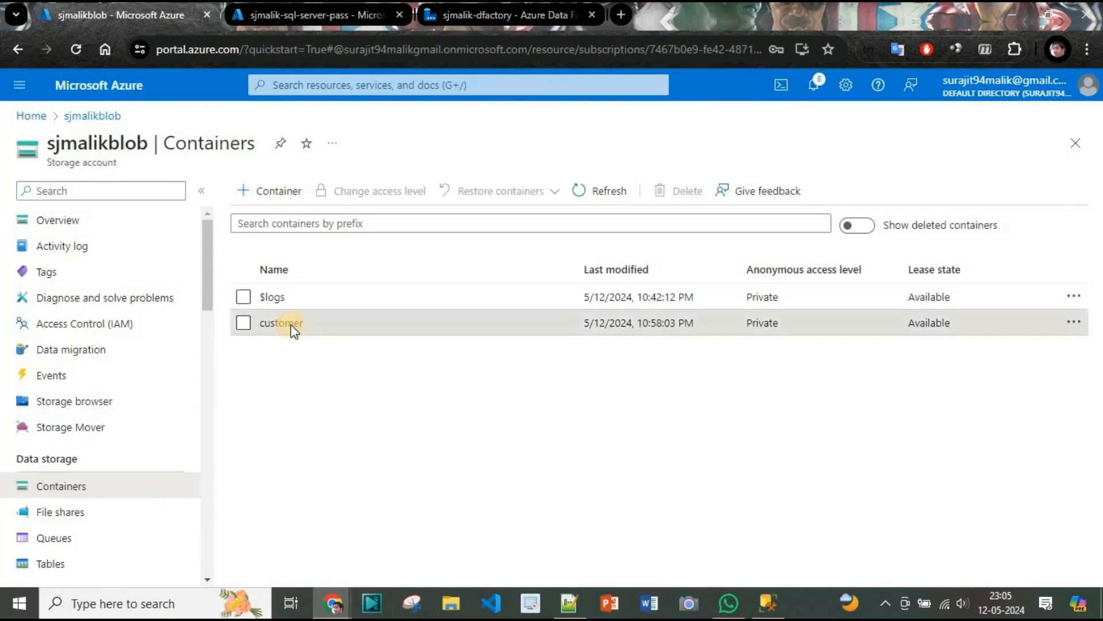
Switch to the customer container in the Azure portal, widen its Name column and inspect the part-00000 and _SUCCESS blobs.
left_click(291, 325)
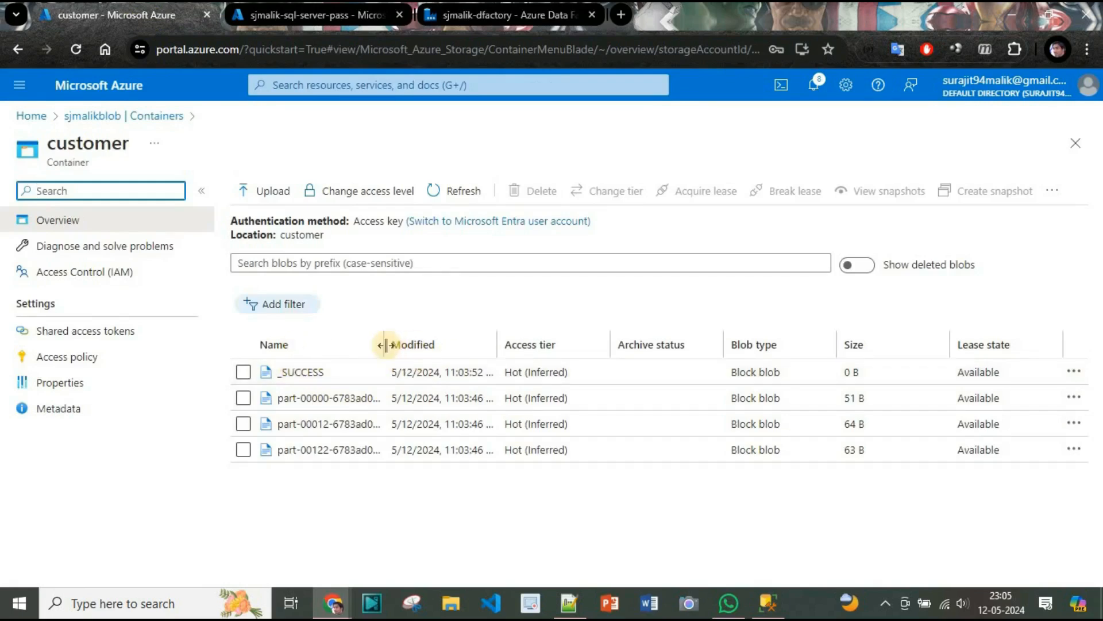
left_click_drag(384, 344, 512, 344)
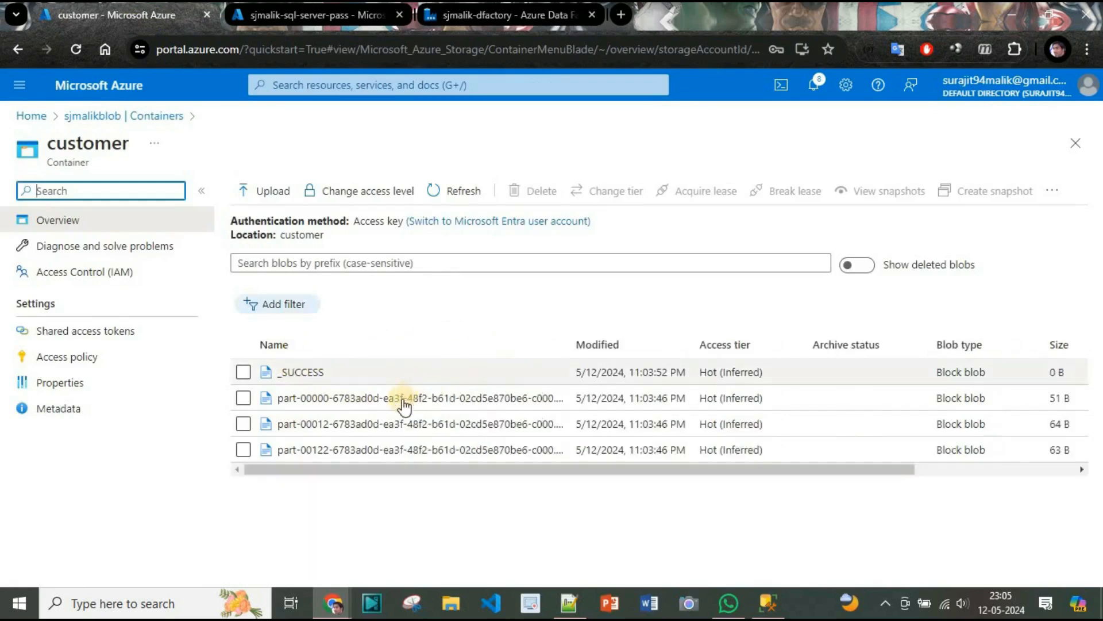
left_click(401, 400)
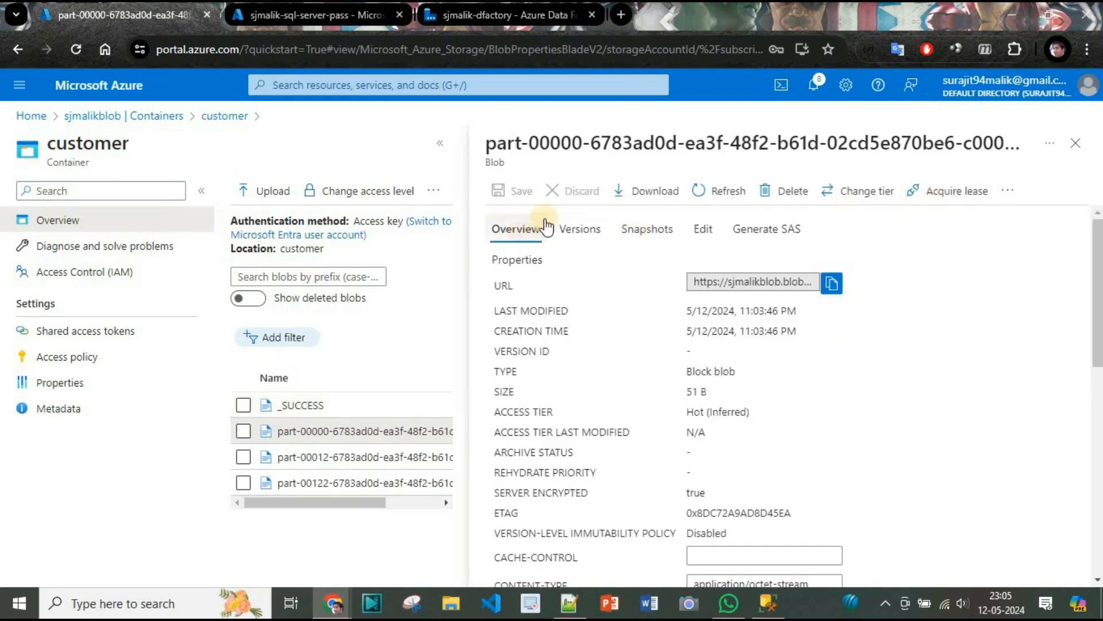
left_click(1075, 143)
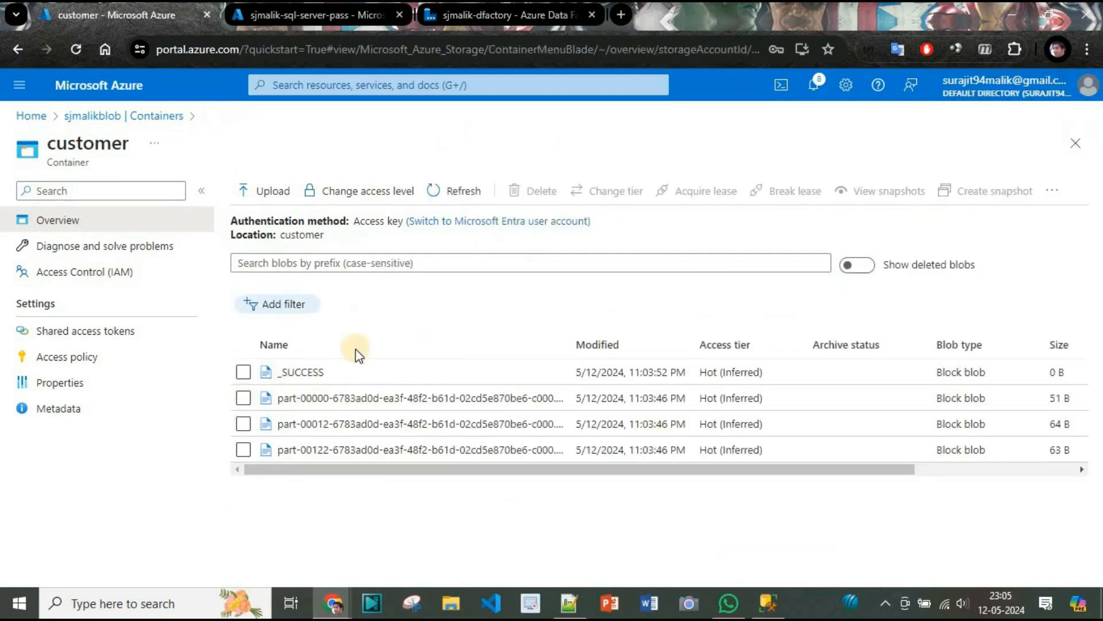
left_click(300, 374)
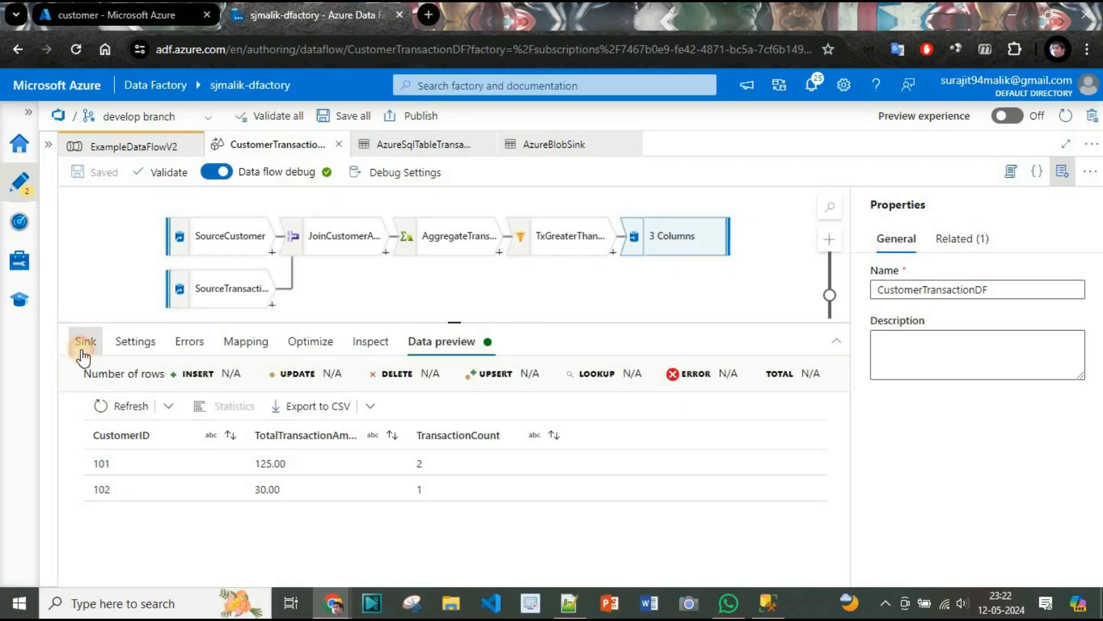
Set the SinkToAzureBlob sink's file name option to Output to single file and apply single partitioning.
left_click(86, 342)
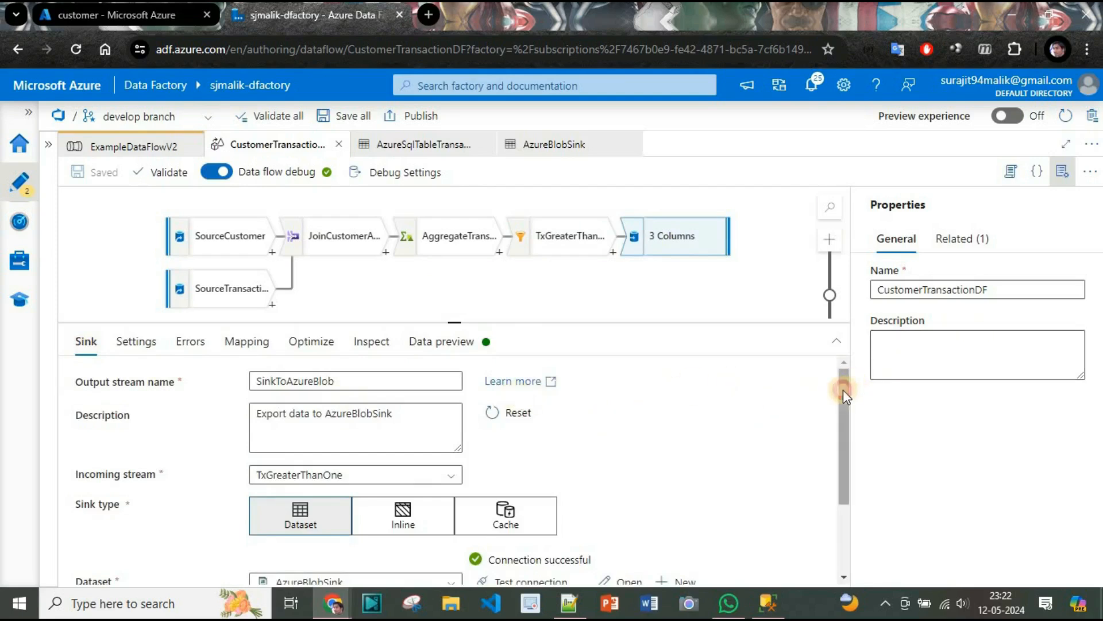
left_click_drag(843, 390, 831, 489)
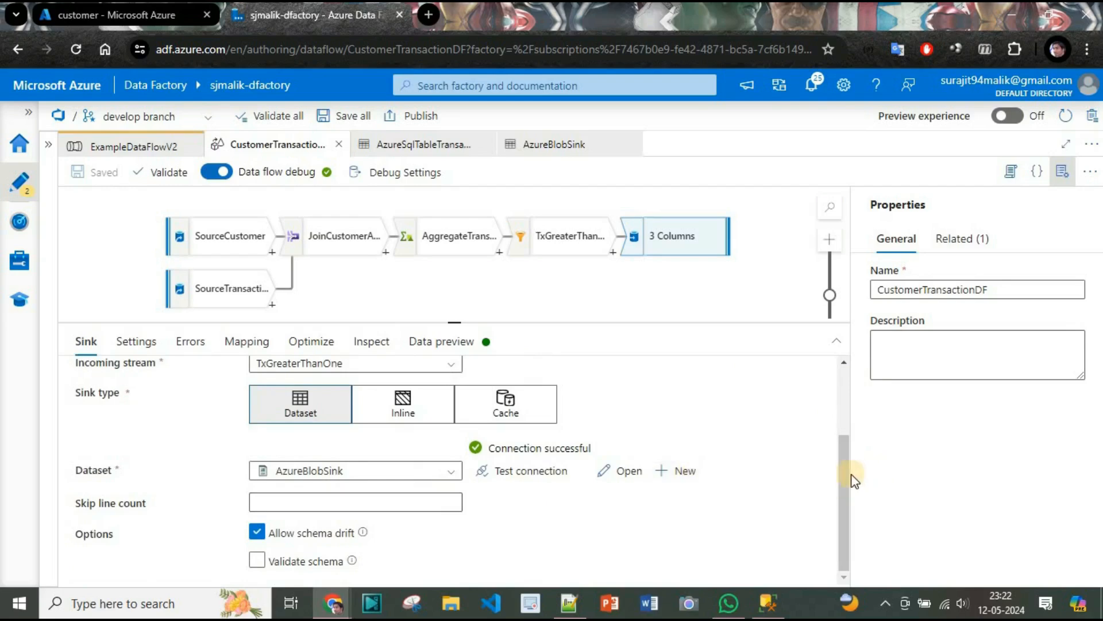
left_click_drag(845, 471, 818, 296)
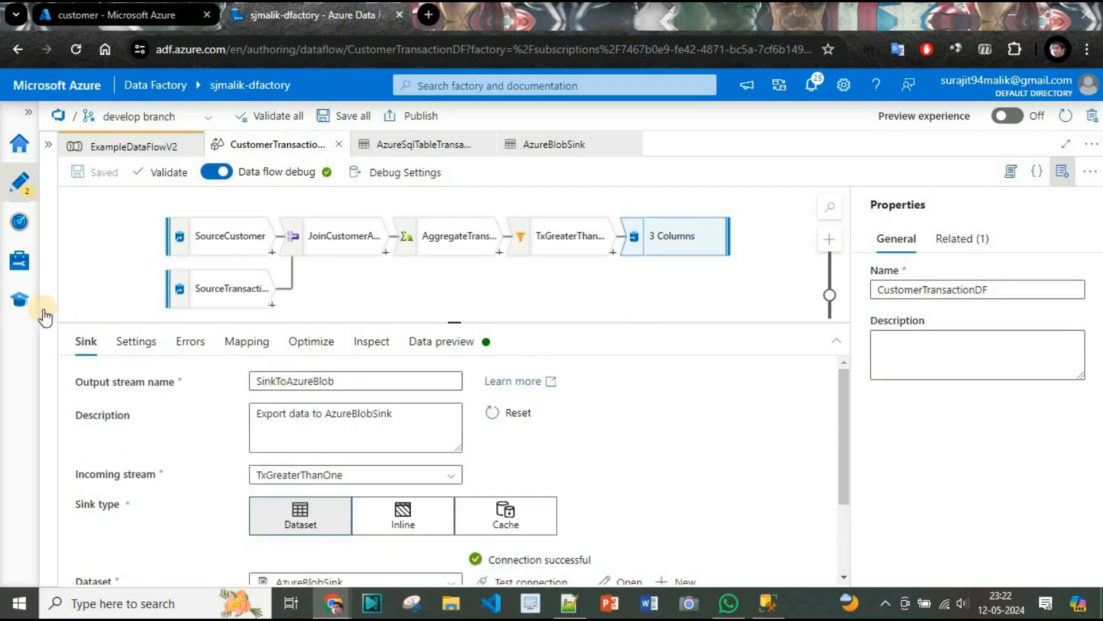
left_click(130, 343)
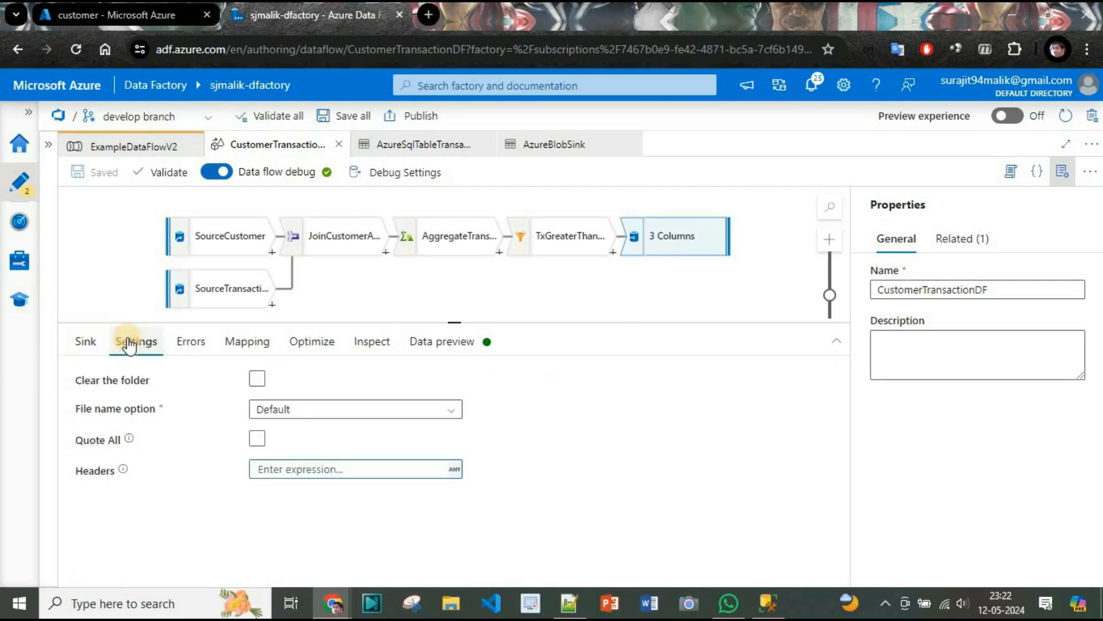
left_click(380, 409)
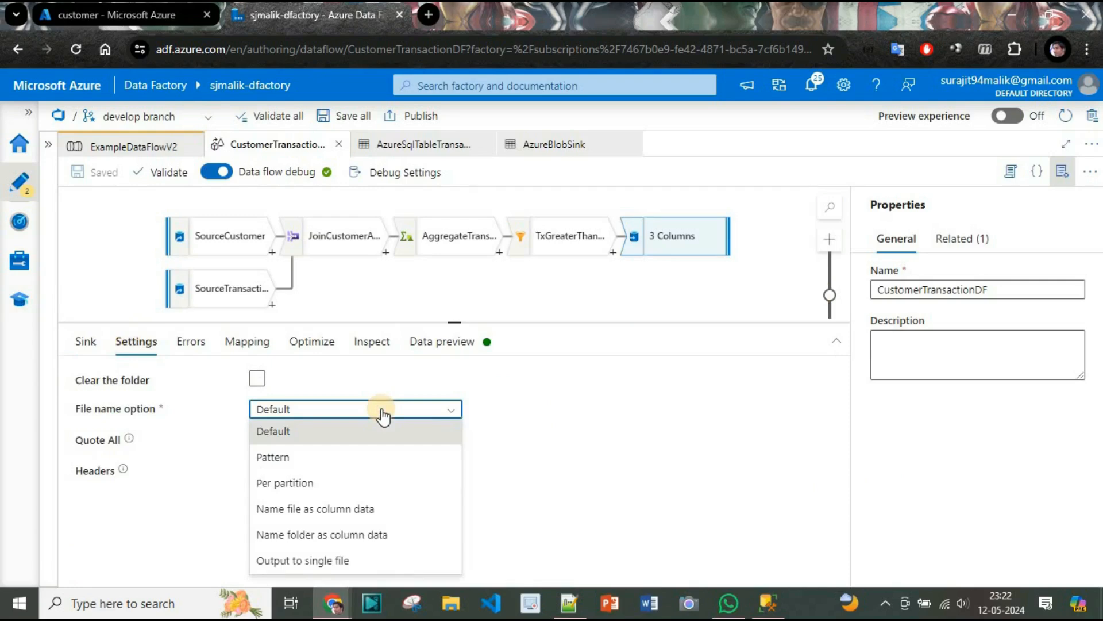
left_click(333, 560)
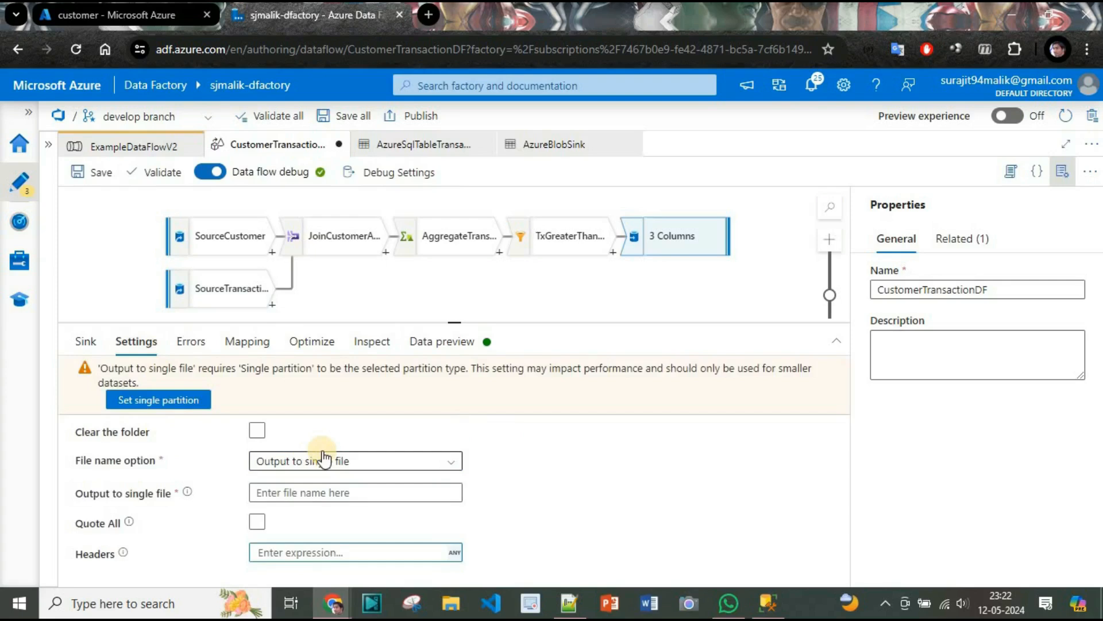
left_click(155, 400)
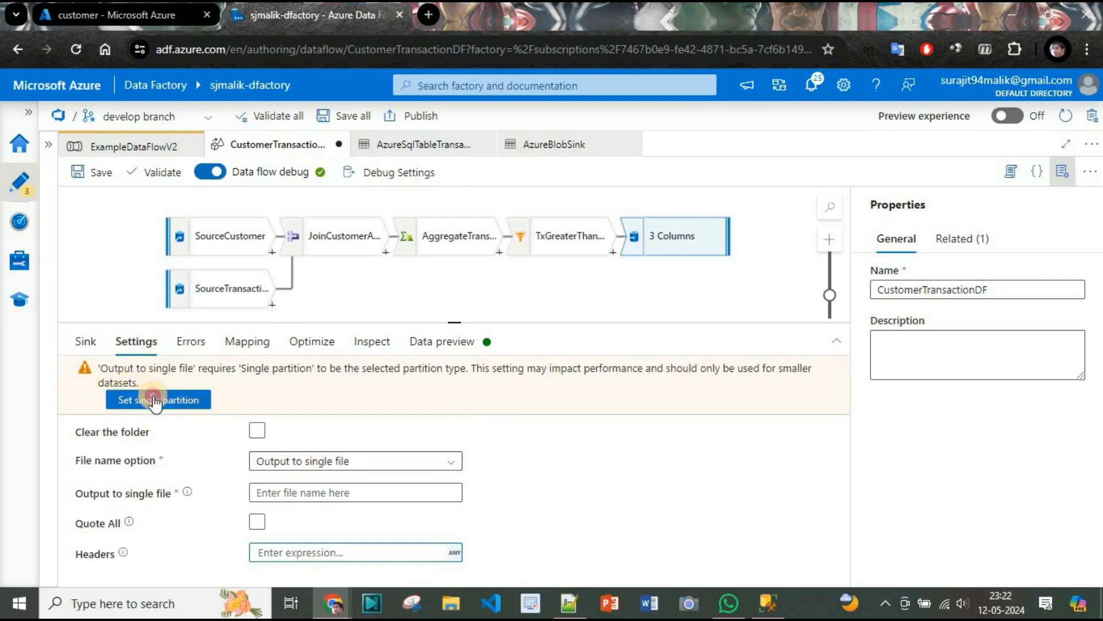
Name the sink's single output file FilteredCustomer.
left_click(325, 439)
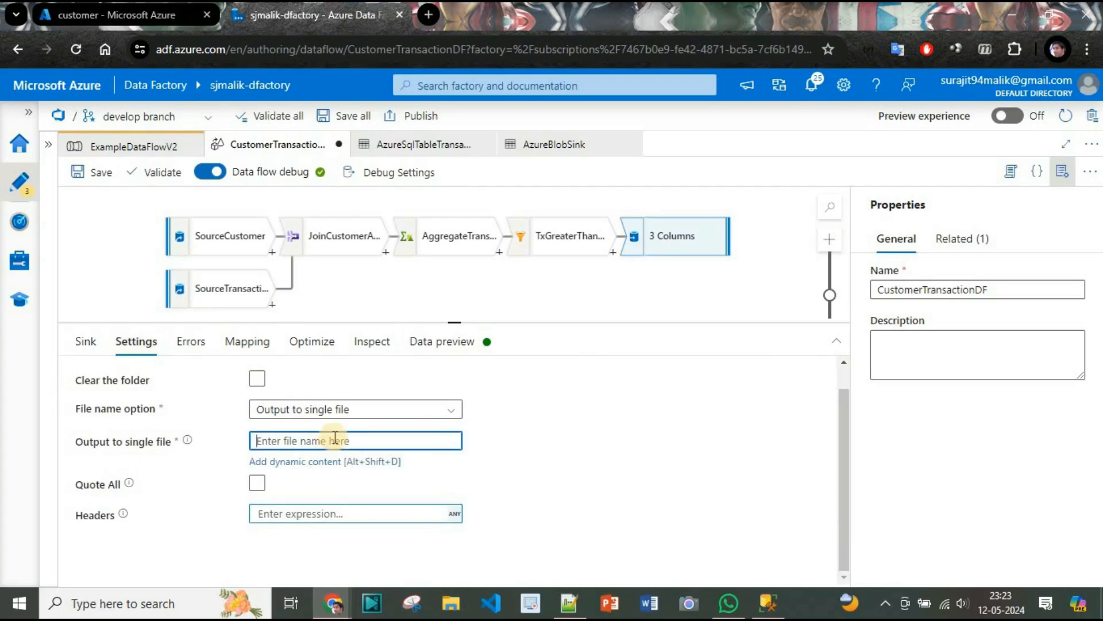
type("FilteredCustomer")
left_click(546, 466)
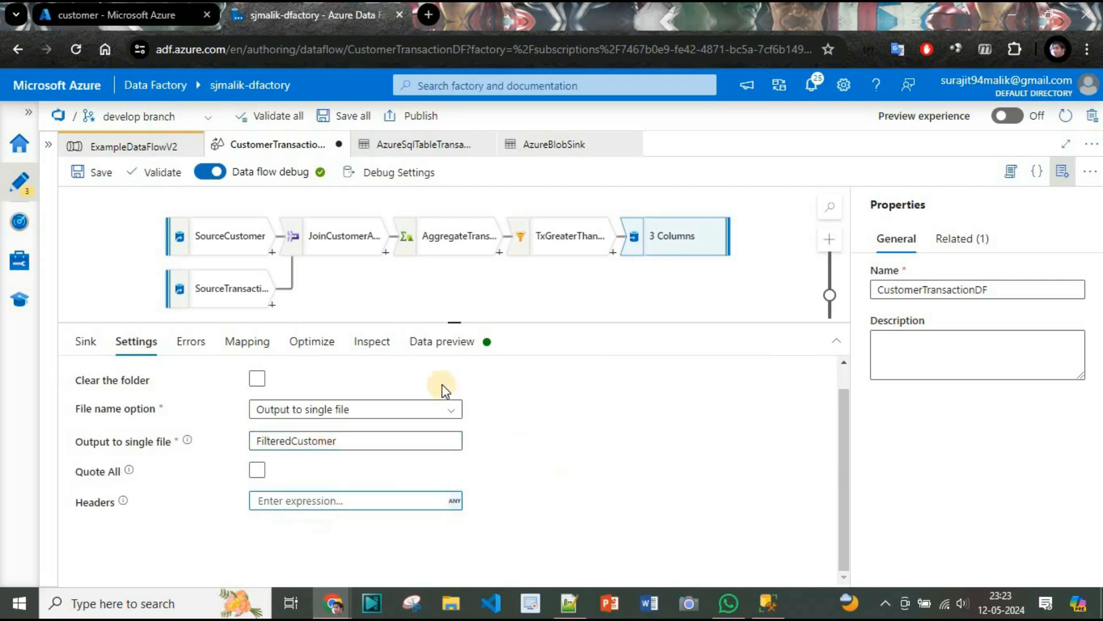
Save the sink changes in CustomerTransactionDF to the develop branch with the prefilled comment.
left_click(153, 149)
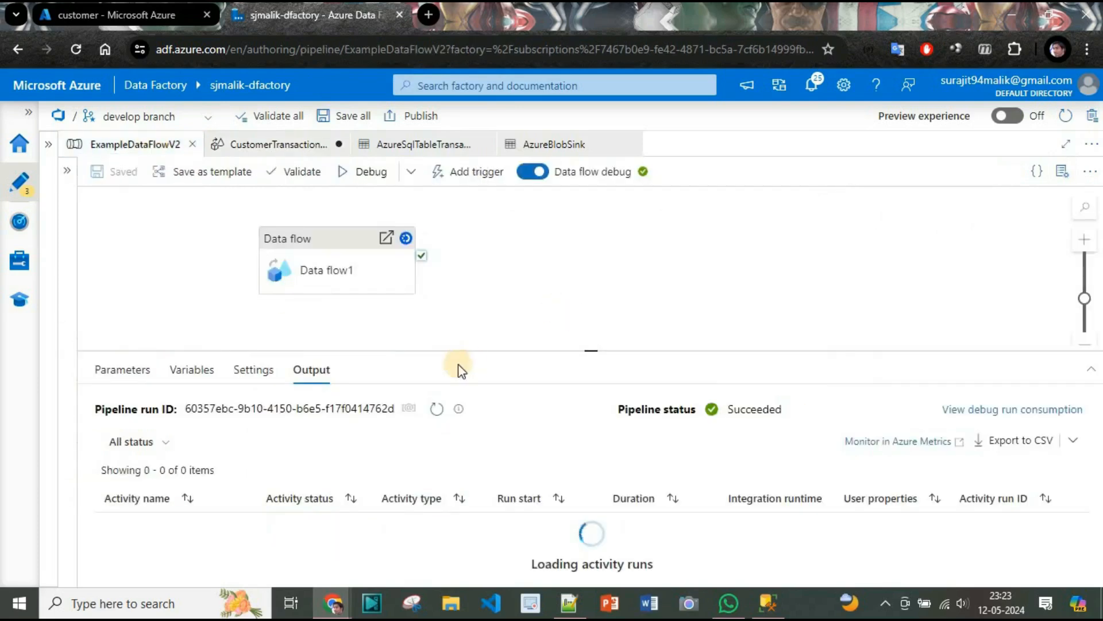
left_click(261, 144)
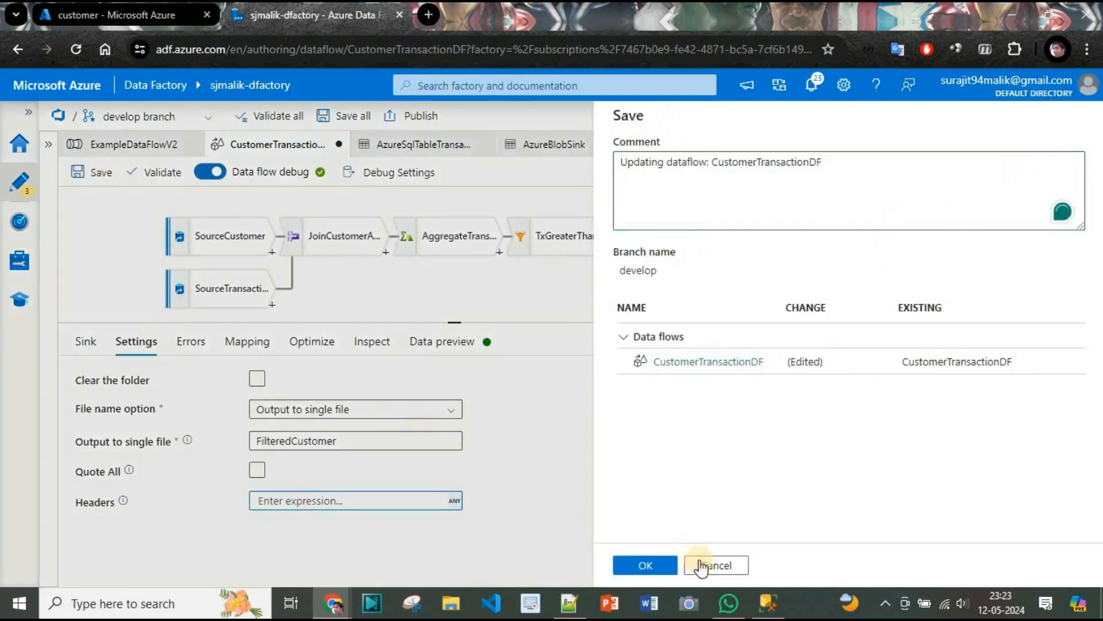
left_click(668, 564)
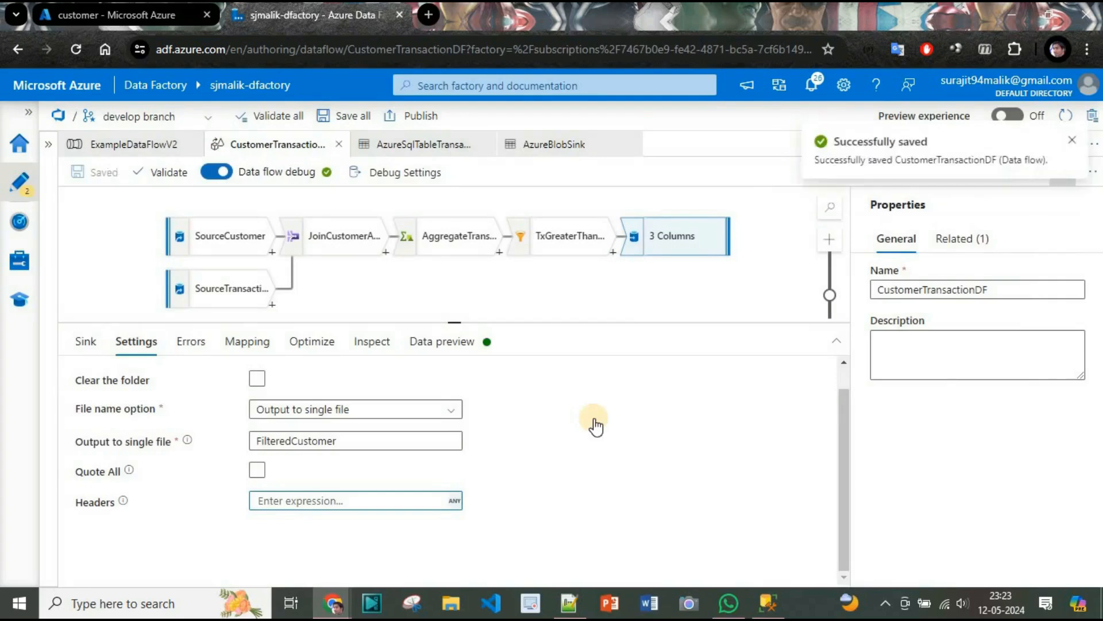
Validate the ExampleDataFlowV2 pipeline, close the validation output and start a debug run.
left_click(124, 148)
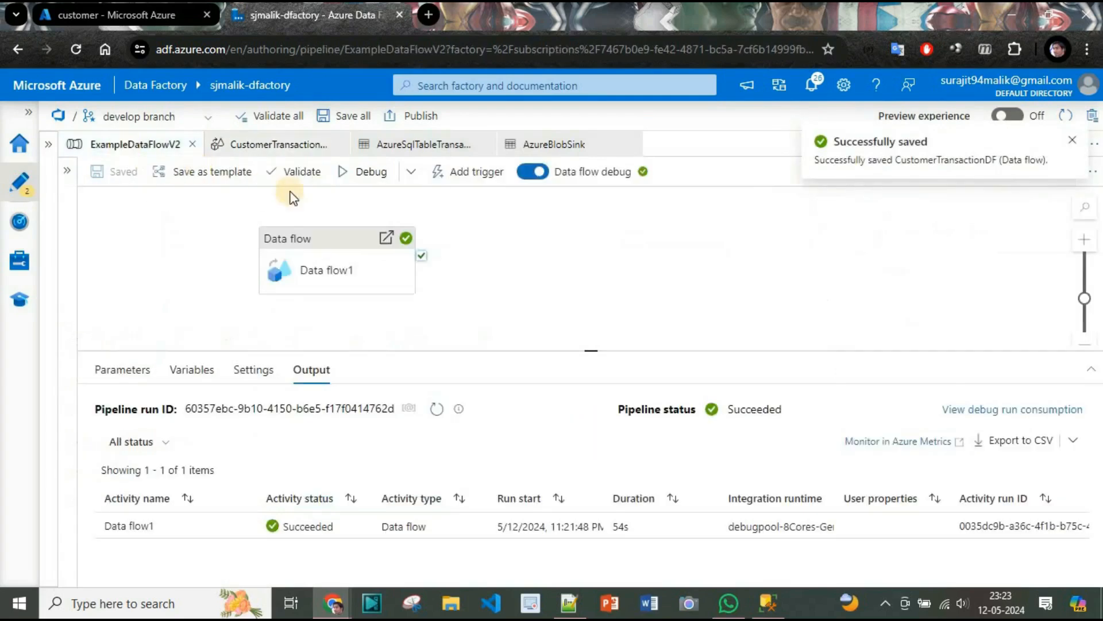
left_click(290, 171)
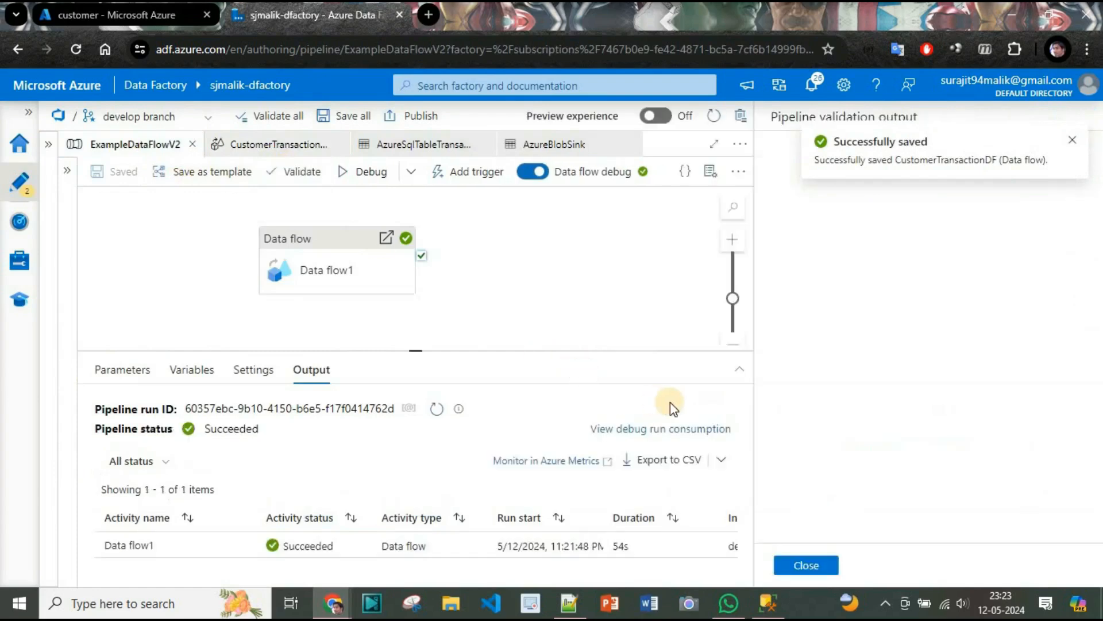
left_click(807, 565)
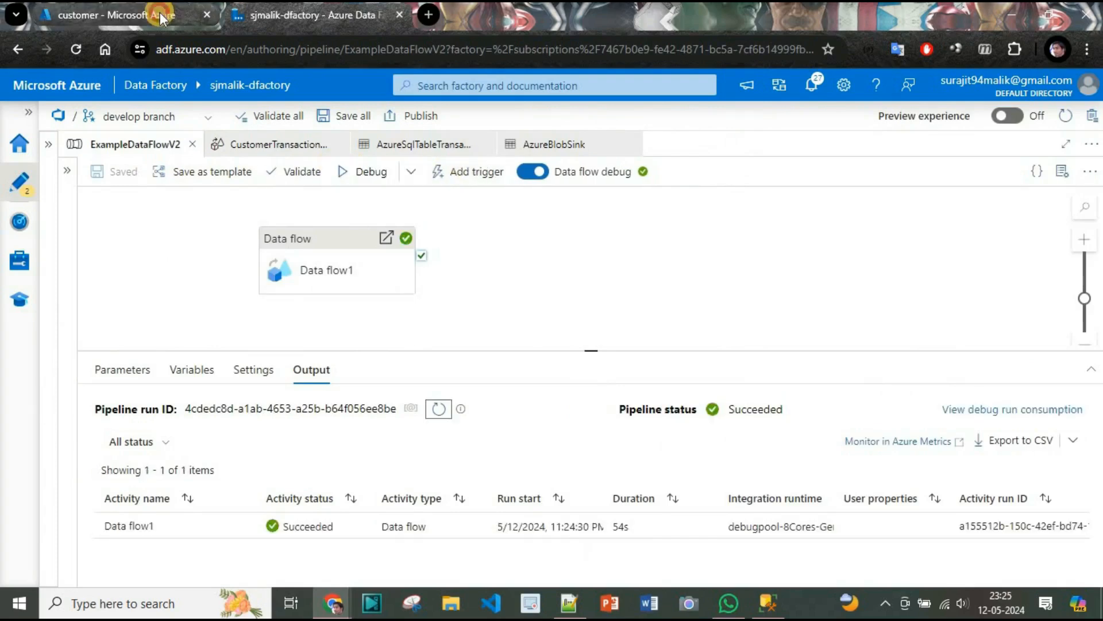
Refresh the customer container in the Azure portal, download the FilteredCustomer blob and show it in the Downloads folder.
left_click(155, 14)
left_click(453, 195)
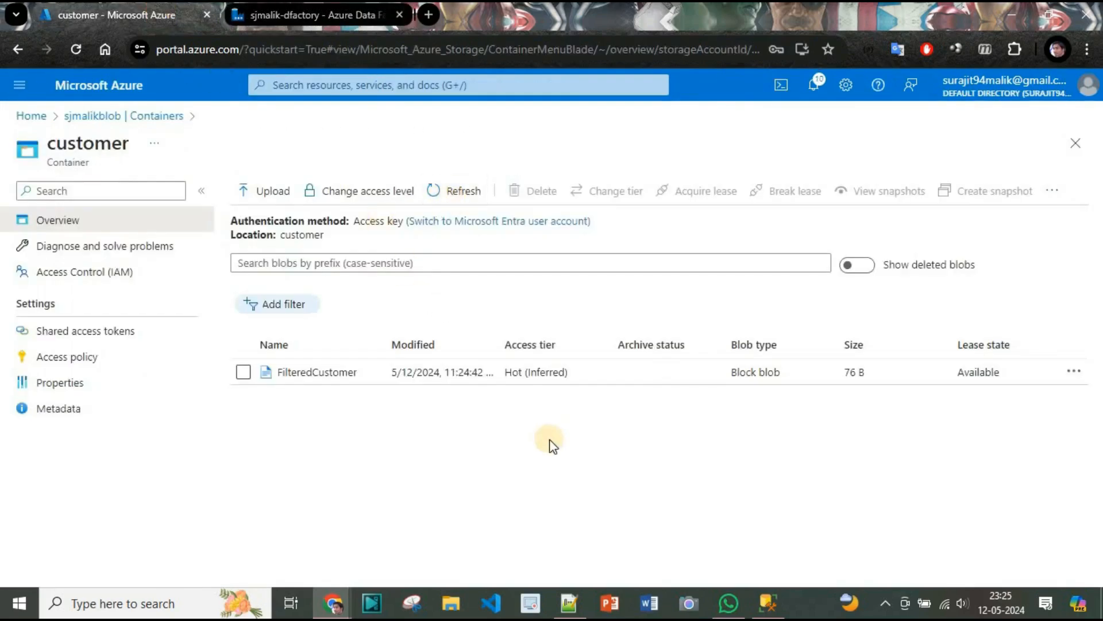
left_click(322, 372)
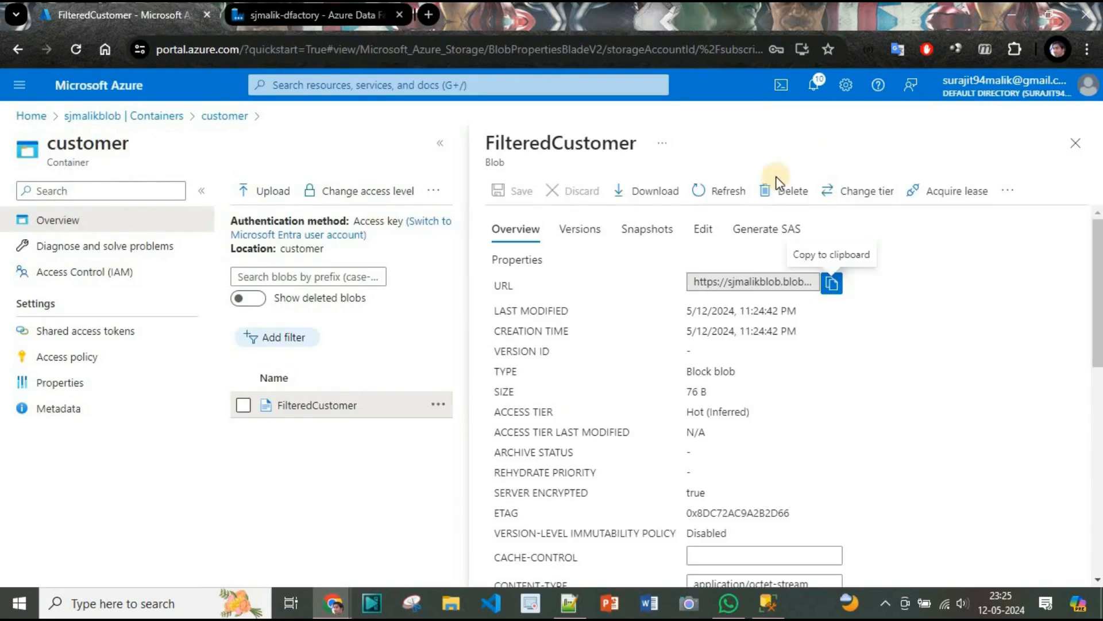
left_click(621, 191)
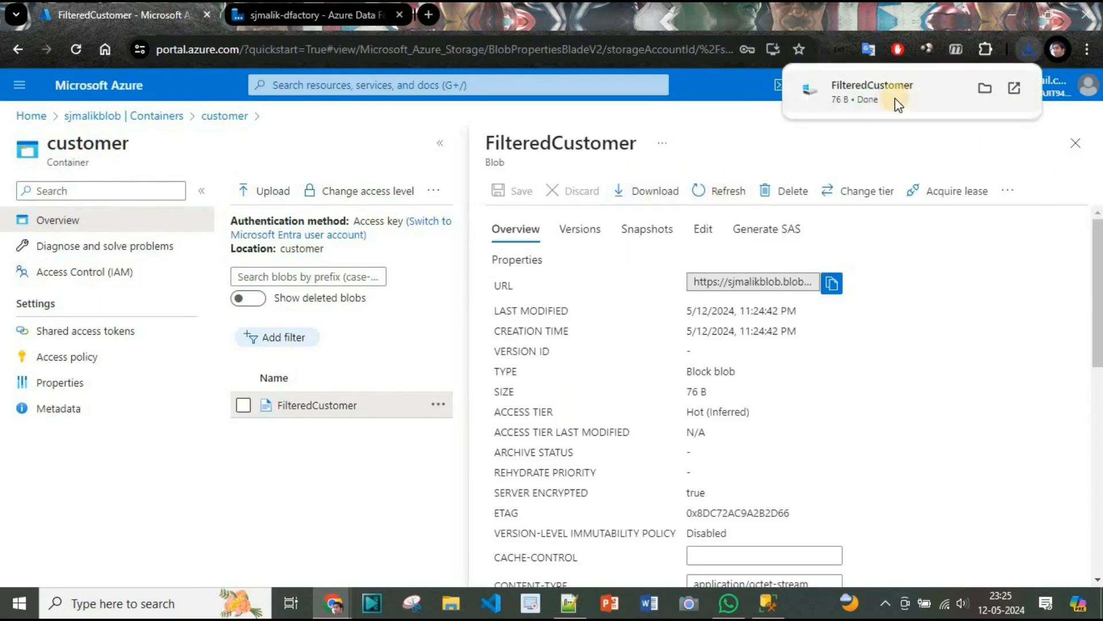
left_click(894, 97)
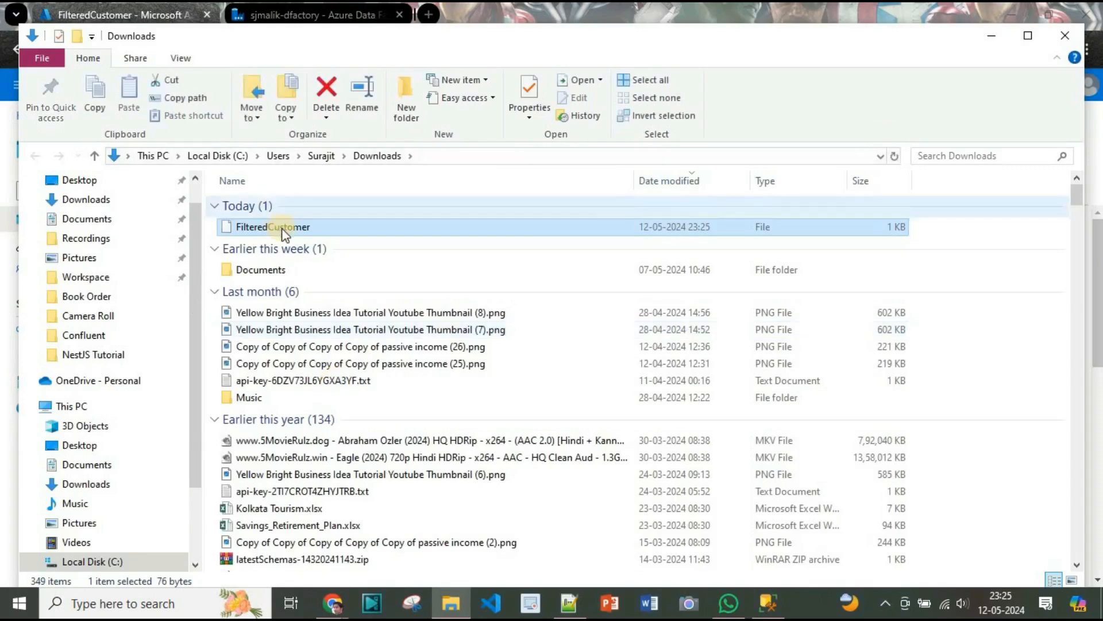
Rename the downloaded FilteredCustomer file to FilteredCustomer.csv.
right_click(293, 232)
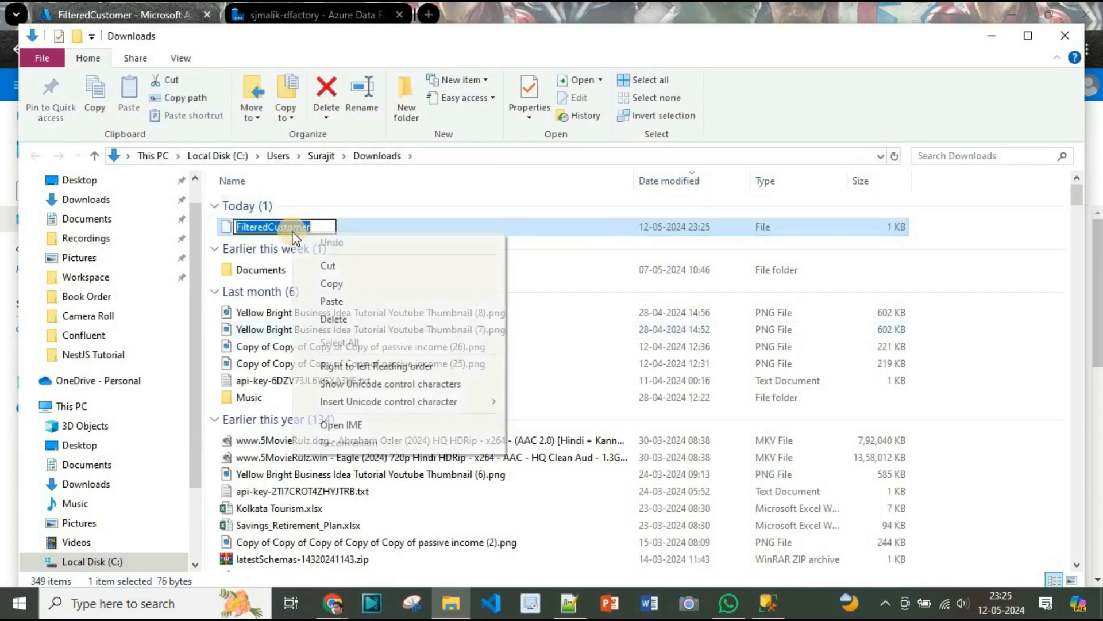
left_click(328, 225)
left_click(325, 227)
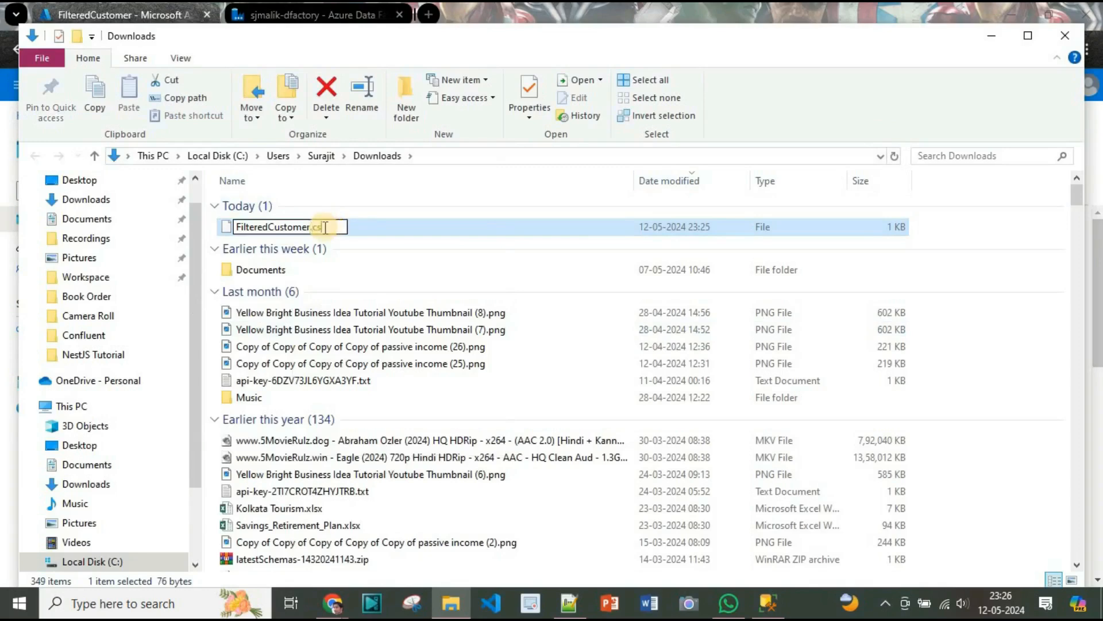
type(".csv")
key("Return")
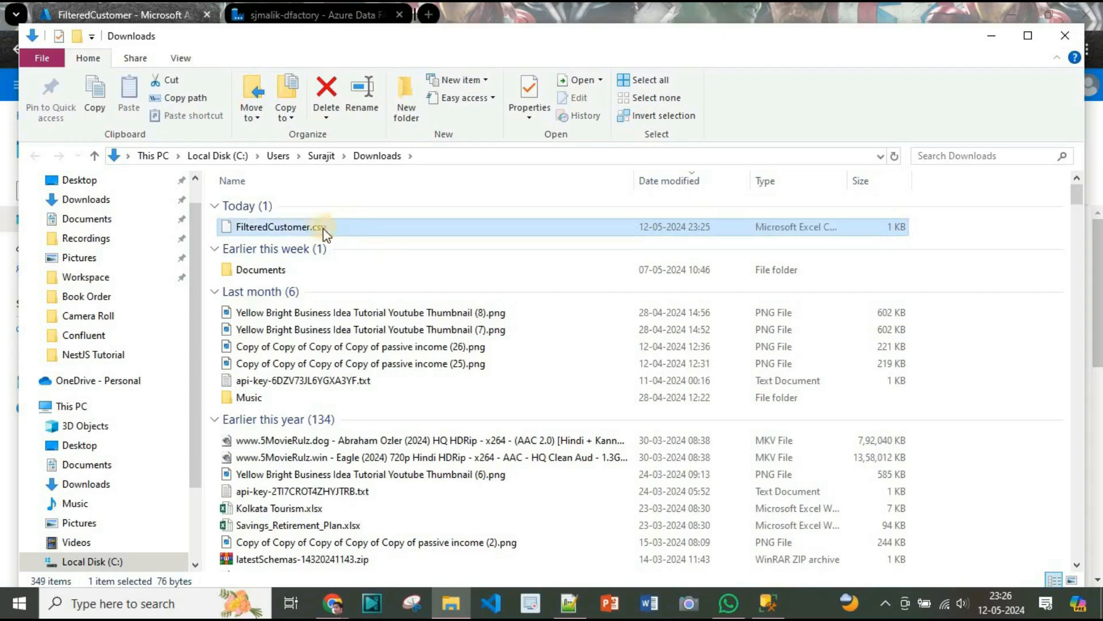
Open FilteredCustomer.csv in Excel, fit columns A to C to their contents, inspect the data and minimize the Excel and Downloads windows.
double_click(287, 229)
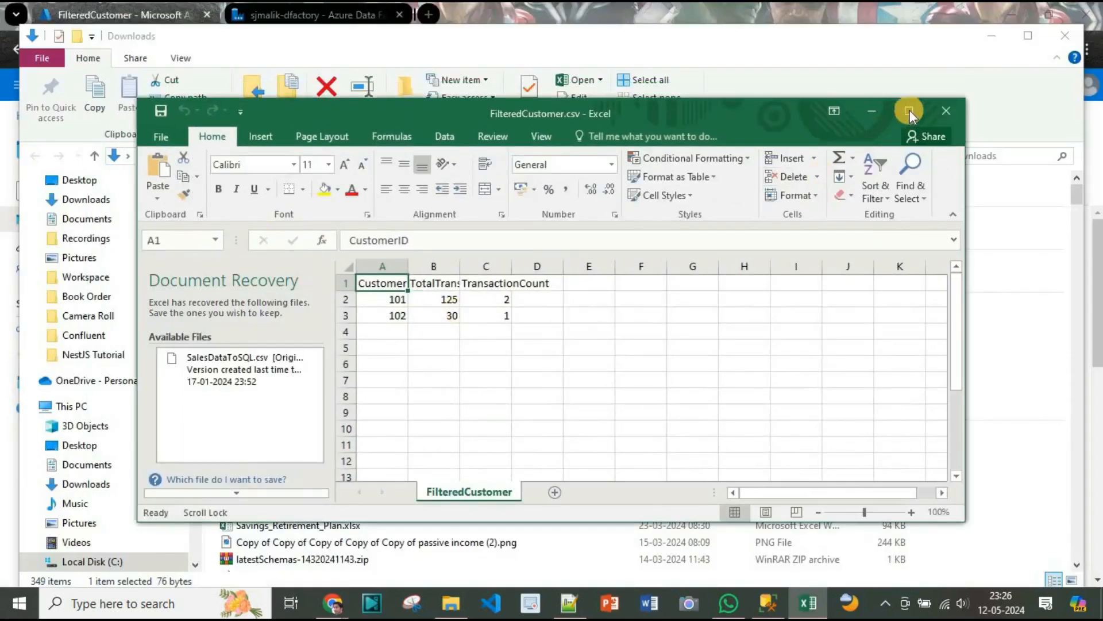
left_click(909, 109)
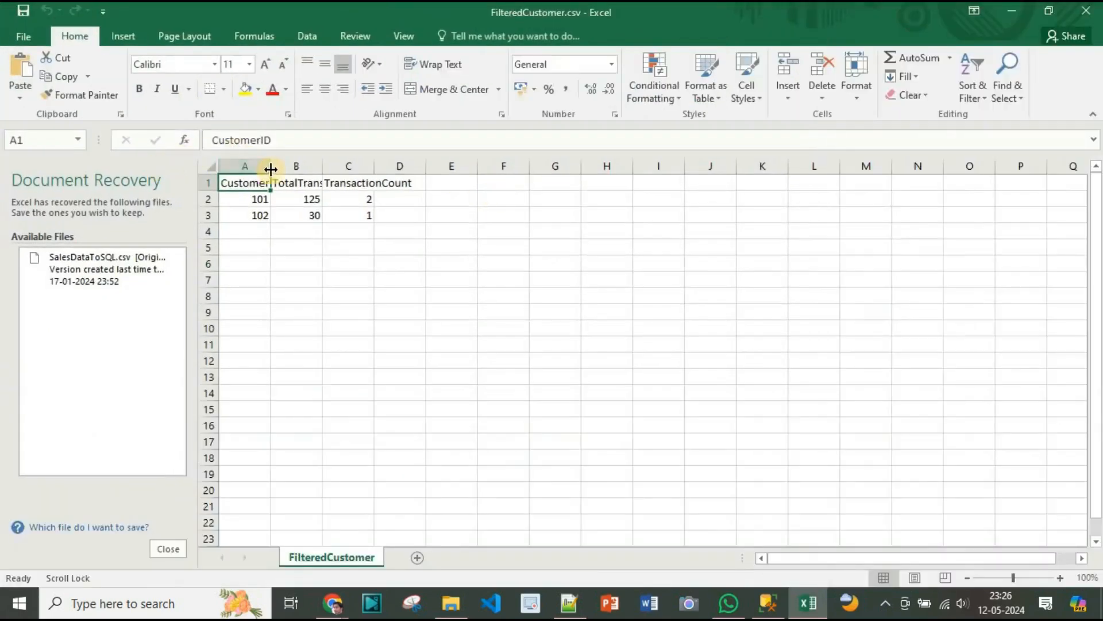
double_click(270, 166)
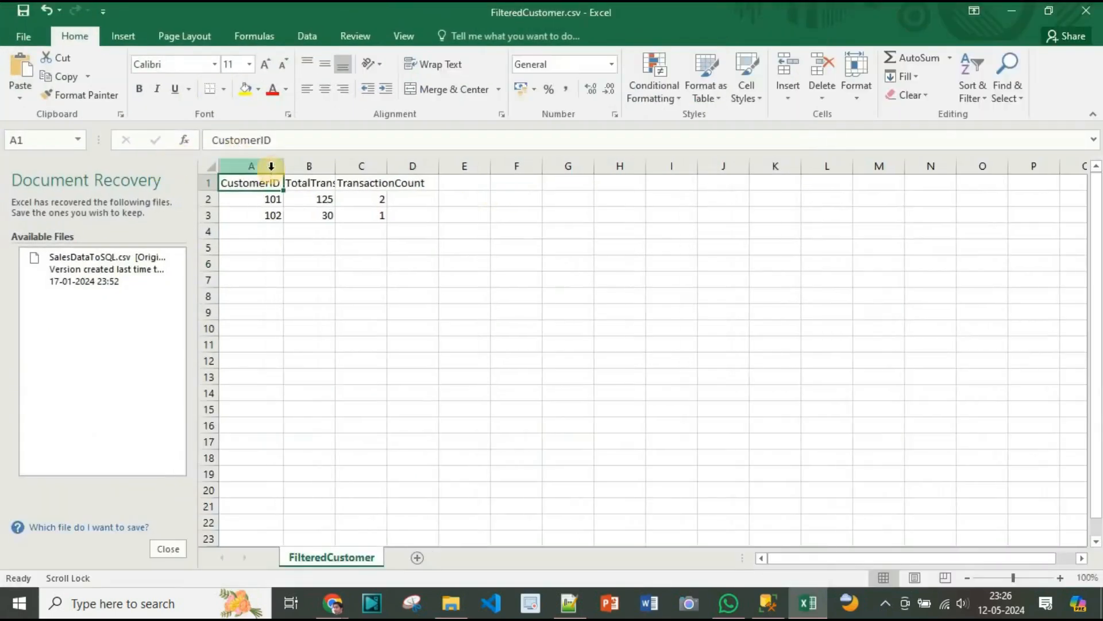
double_click(334, 167)
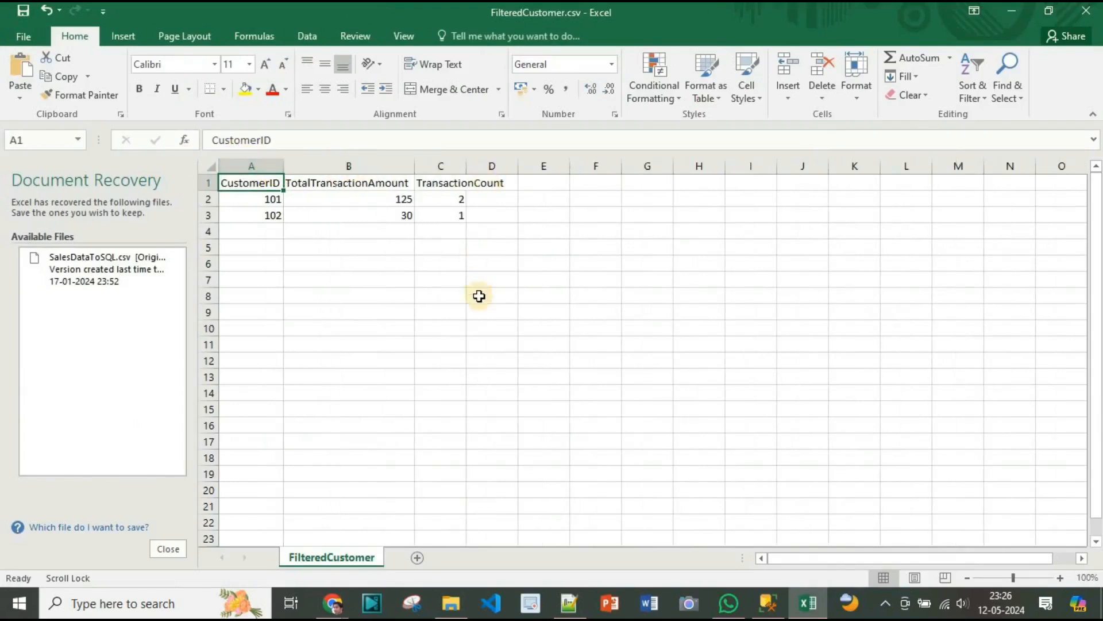
double_click(464, 168)
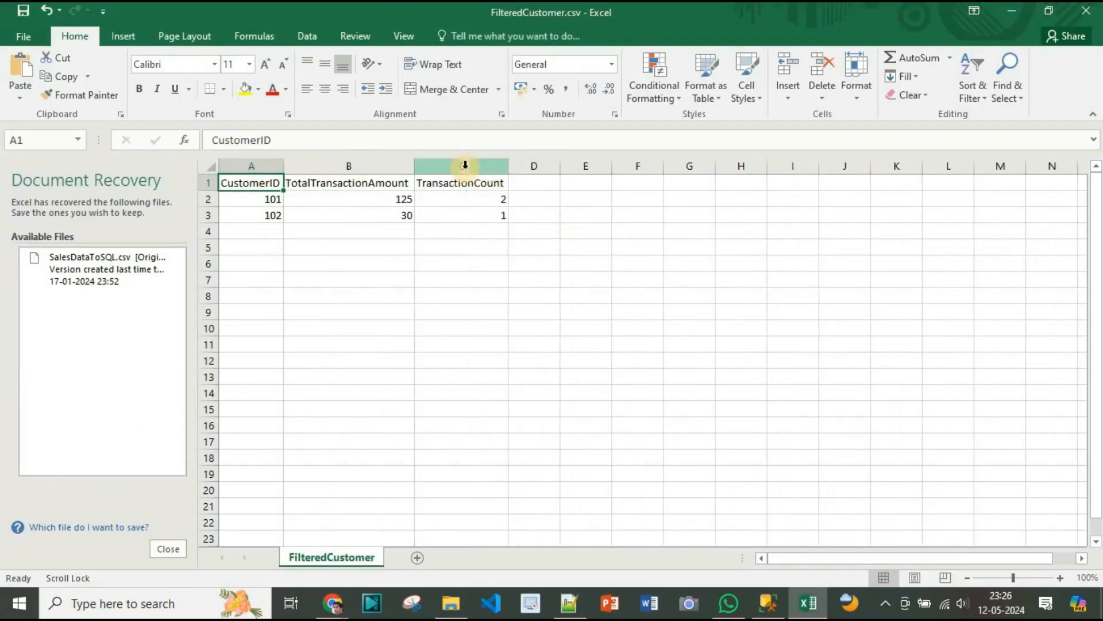
left_click(1010, 13)
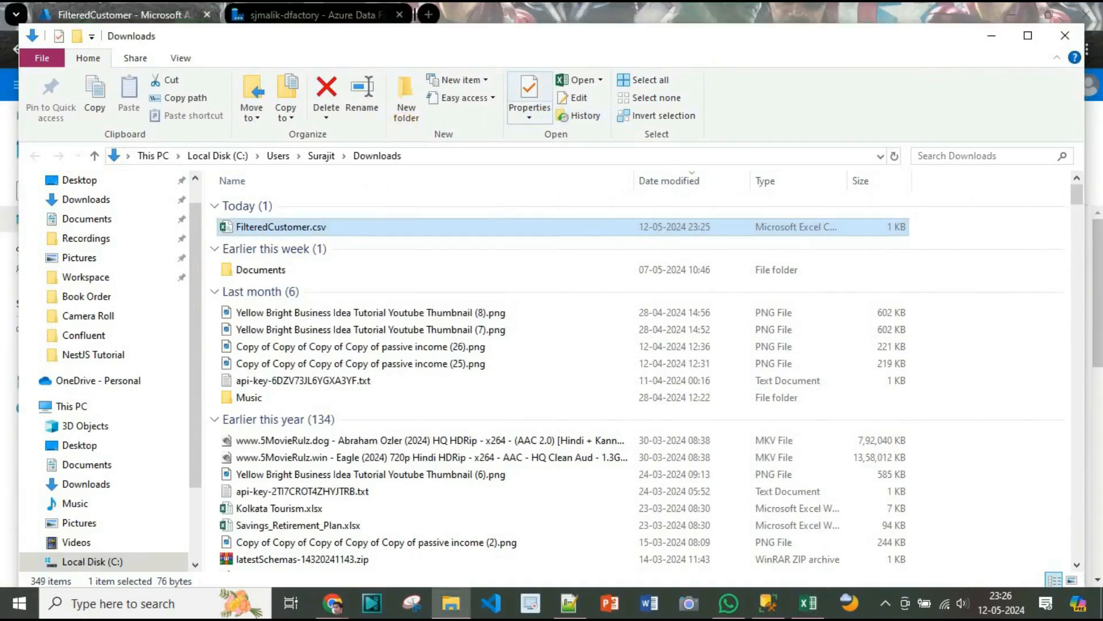
left_click(992, 36)
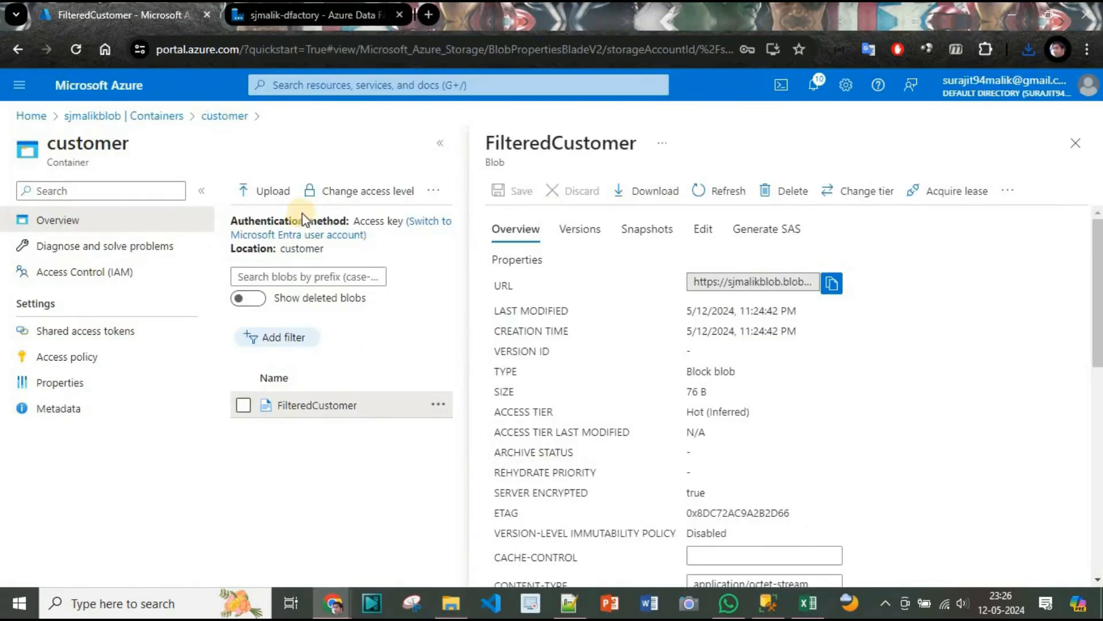
Return to Data Factory and set the AzureBlobSink dataset's file path to the FilteredCustomer file in the customer container.
left_click(297, 21)
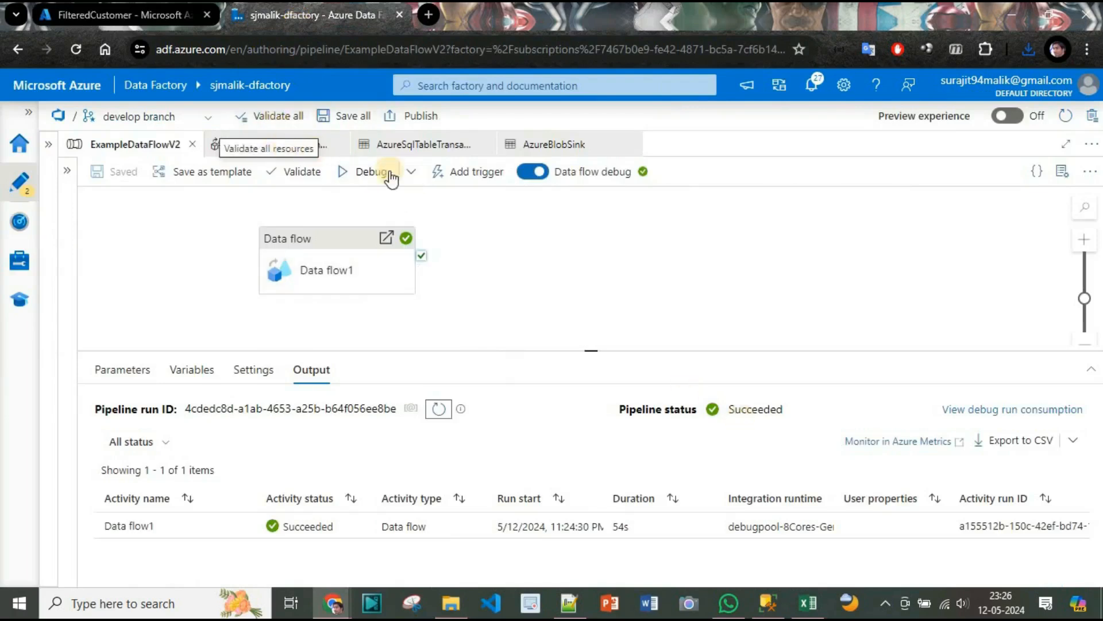
left_click(303, 157)
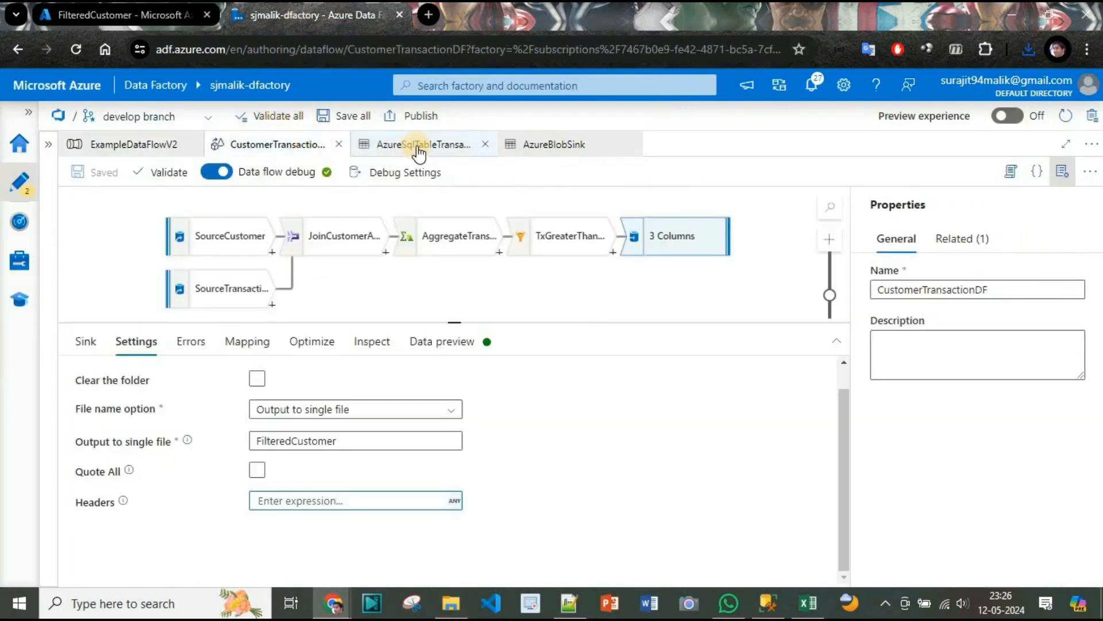
left_click(421, 152)
left_click(577, 154)
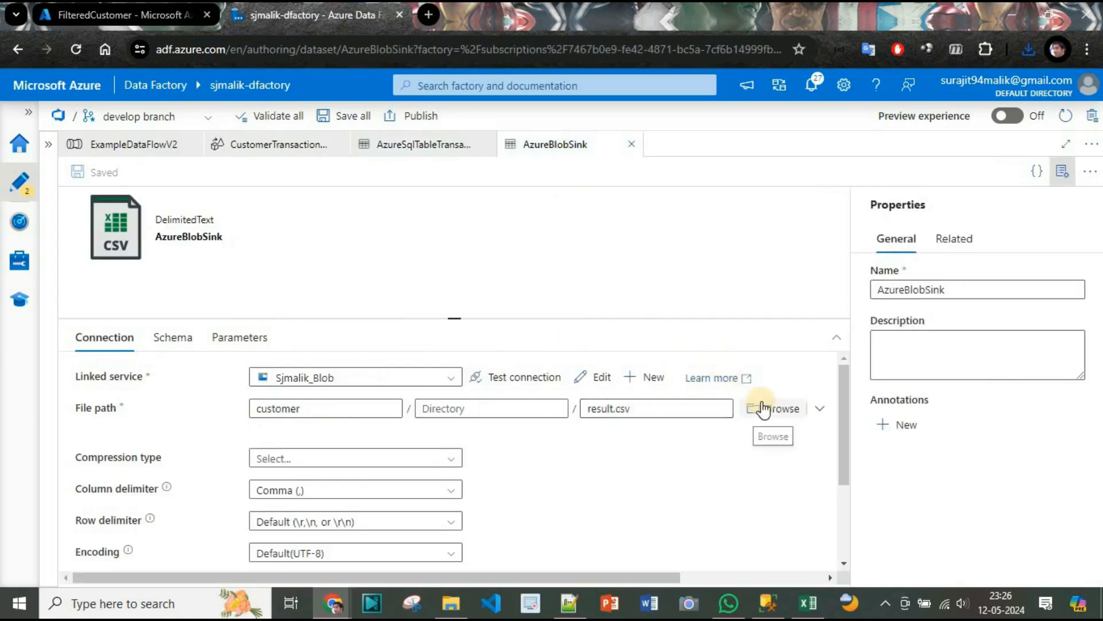
left_click(759, 407)
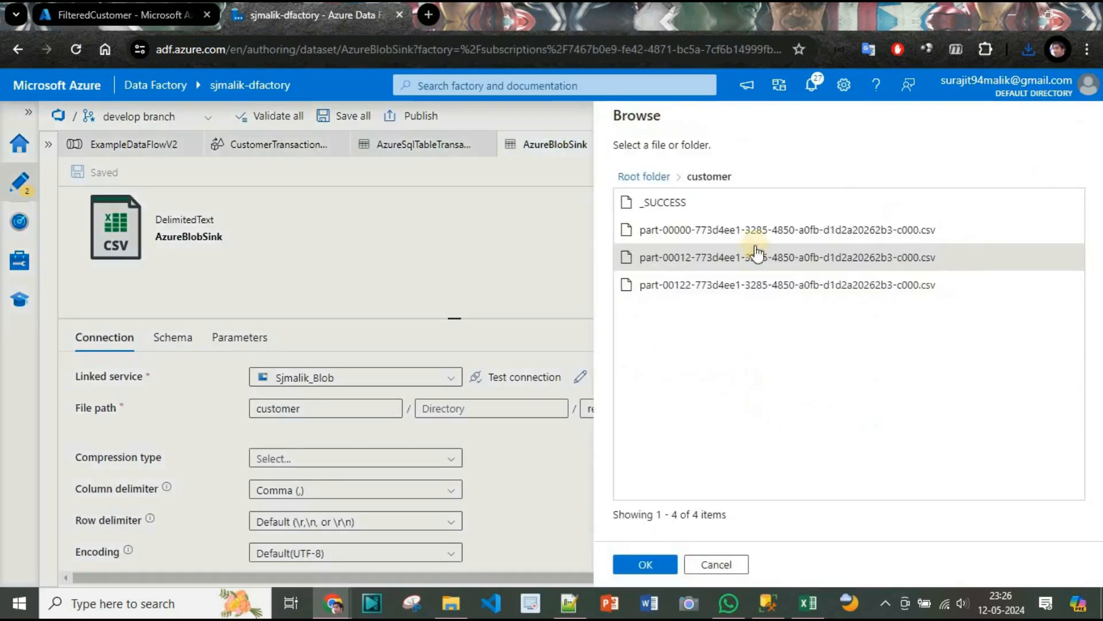
left_click(658, 176)
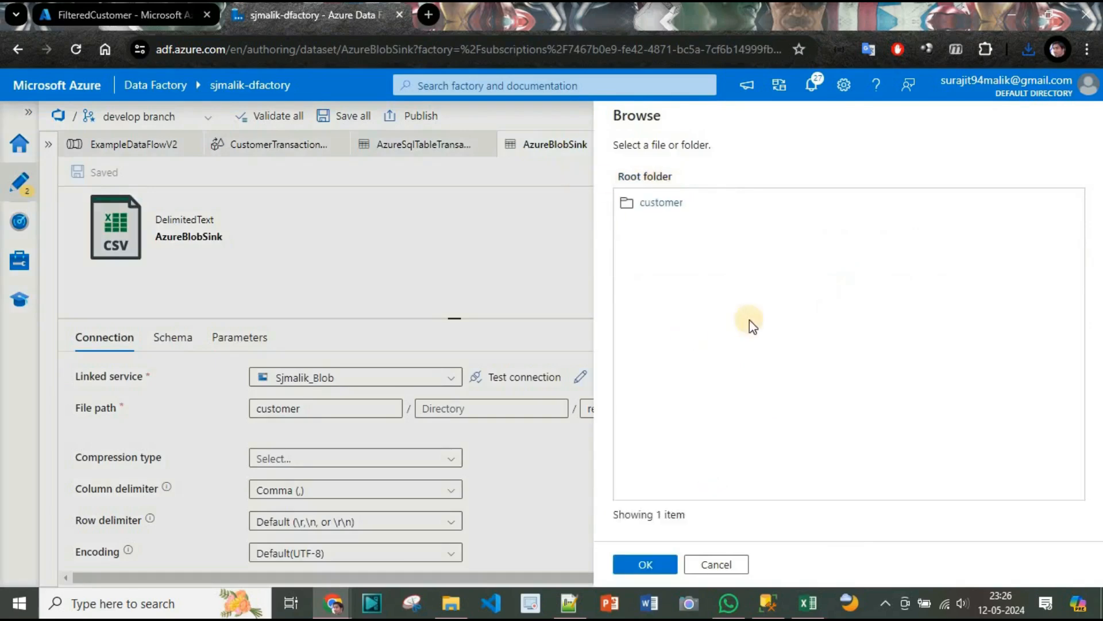
left_click(658, 203)
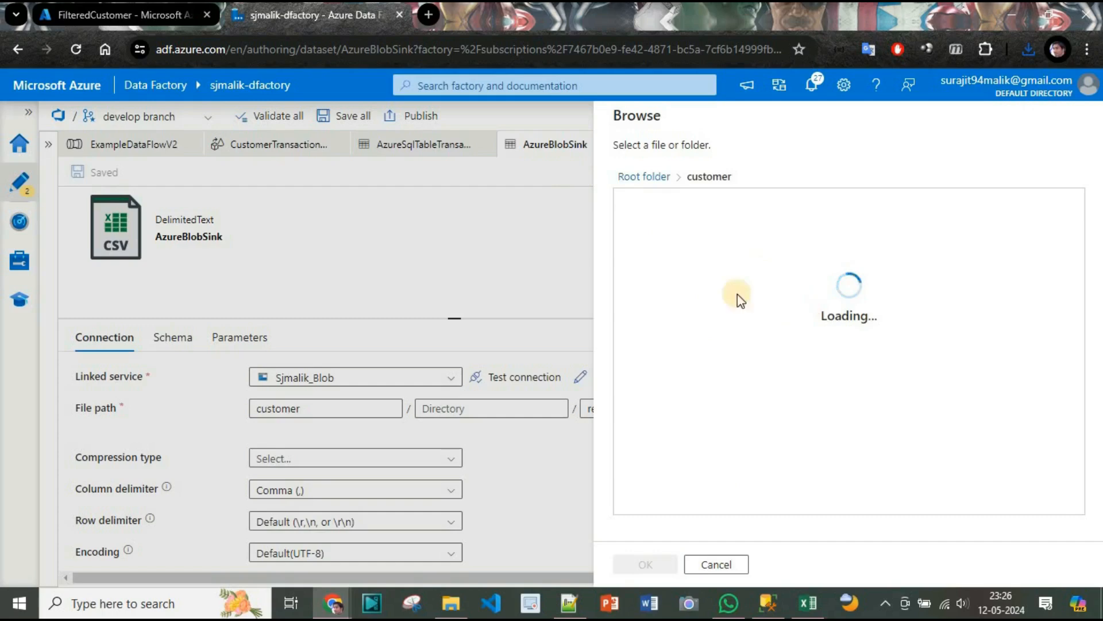
left_click(657, 204)
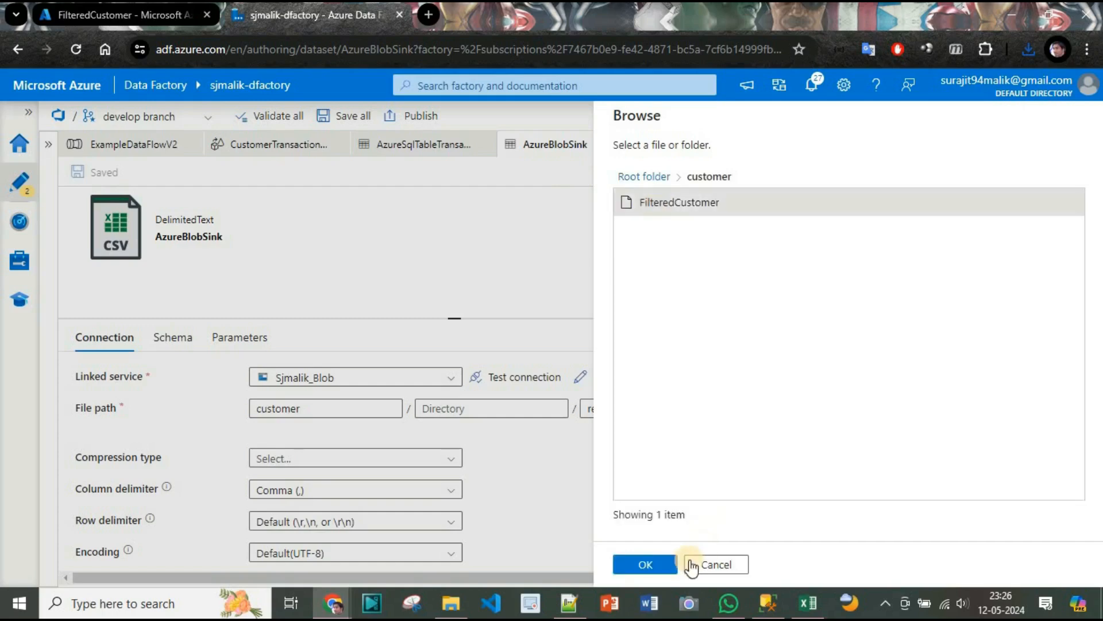
left_click(658, 564)
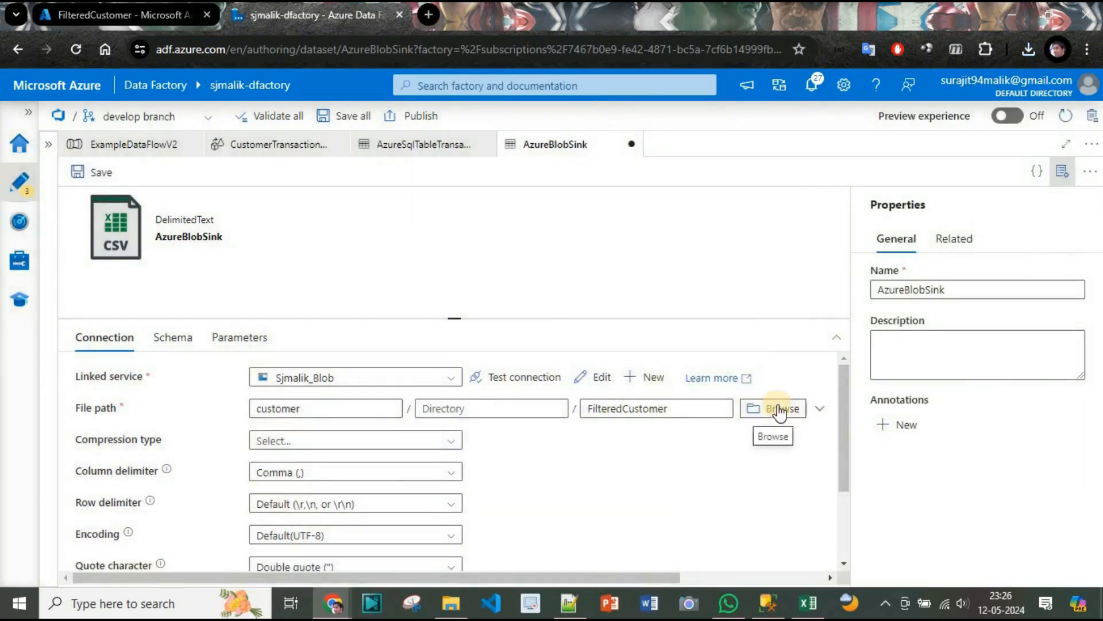
Preview the AzureBlobSink dataset's FilteredCustomer data and close the preview.
left_click_drag(645, 573, 760, 574)
left_click(729, 406)
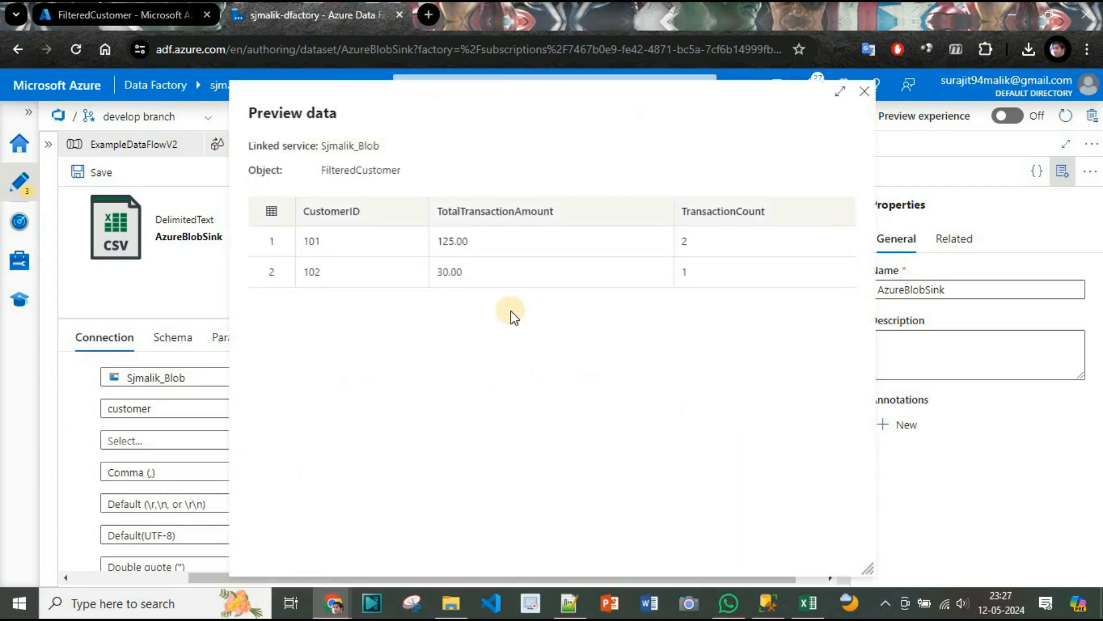
left_click(865, 92)
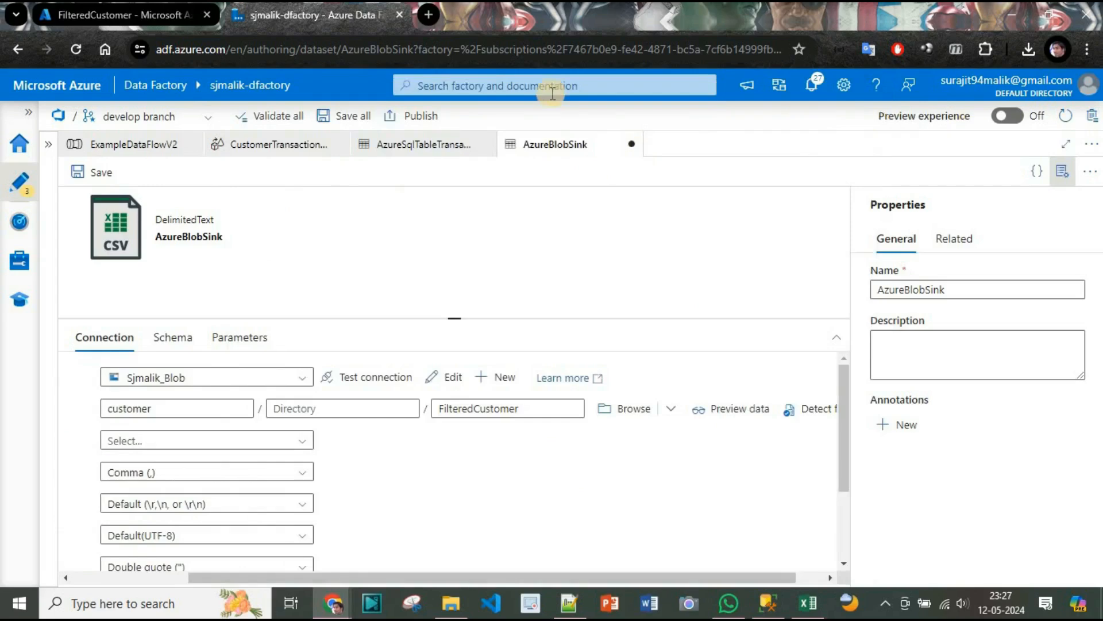